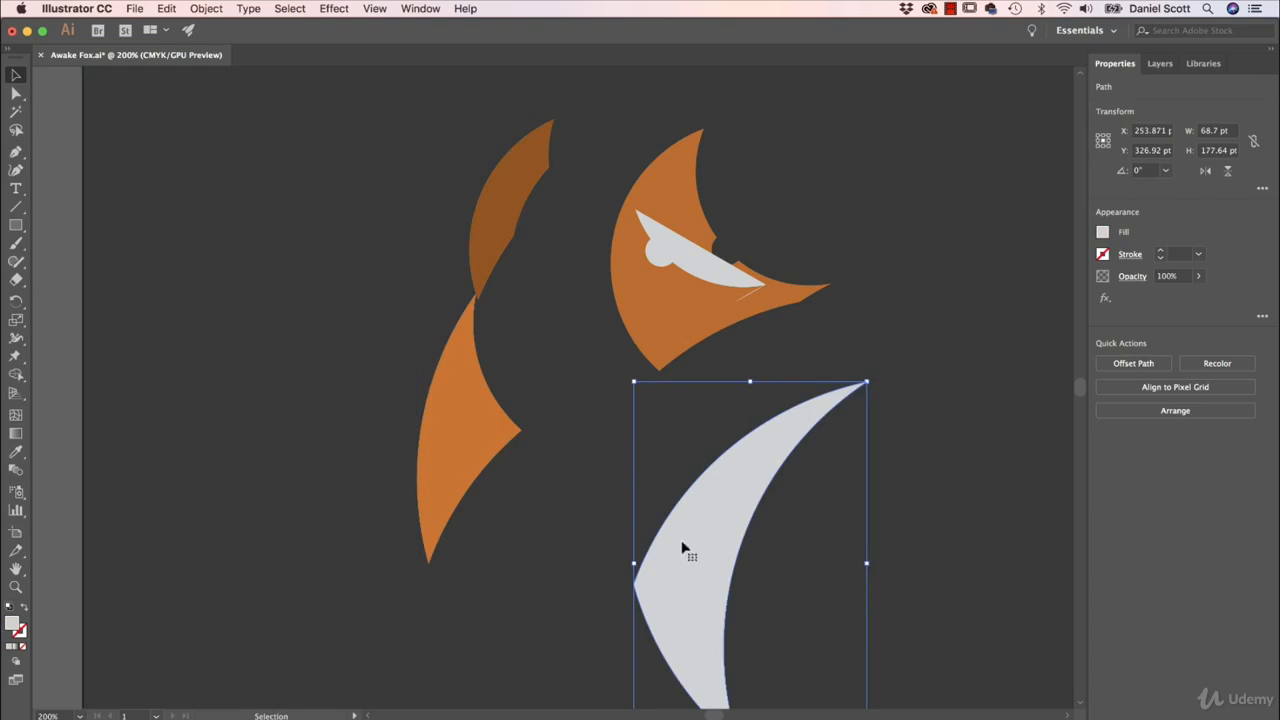
- Undo the moves that pulled the fox's shapes apart and clear the selection
{"action": "key", "text": "super+z"}
{"action": "key", "text": "a"}
{"action": "key", "text": "super+z"}
{"action": "key", "text": "super+z"}
{"action": "key", "text": "super+z"}
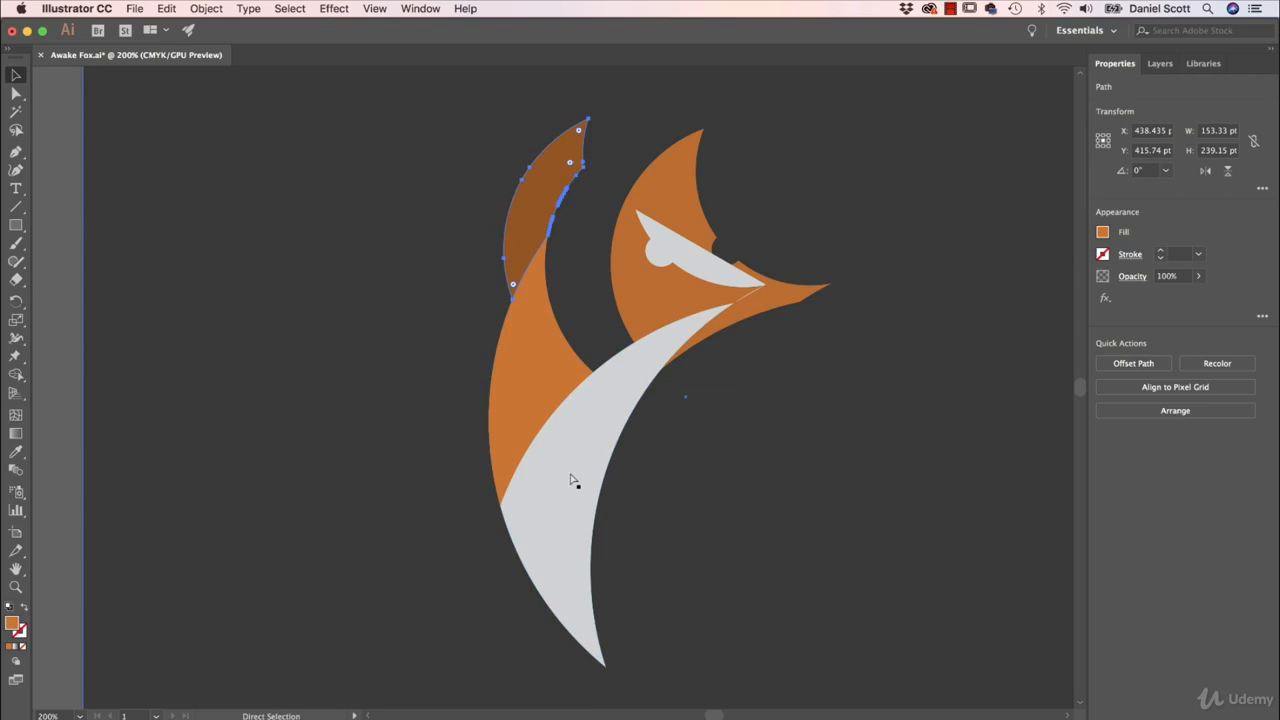
{"action": "left_click", "coordinate": [345, 385]}
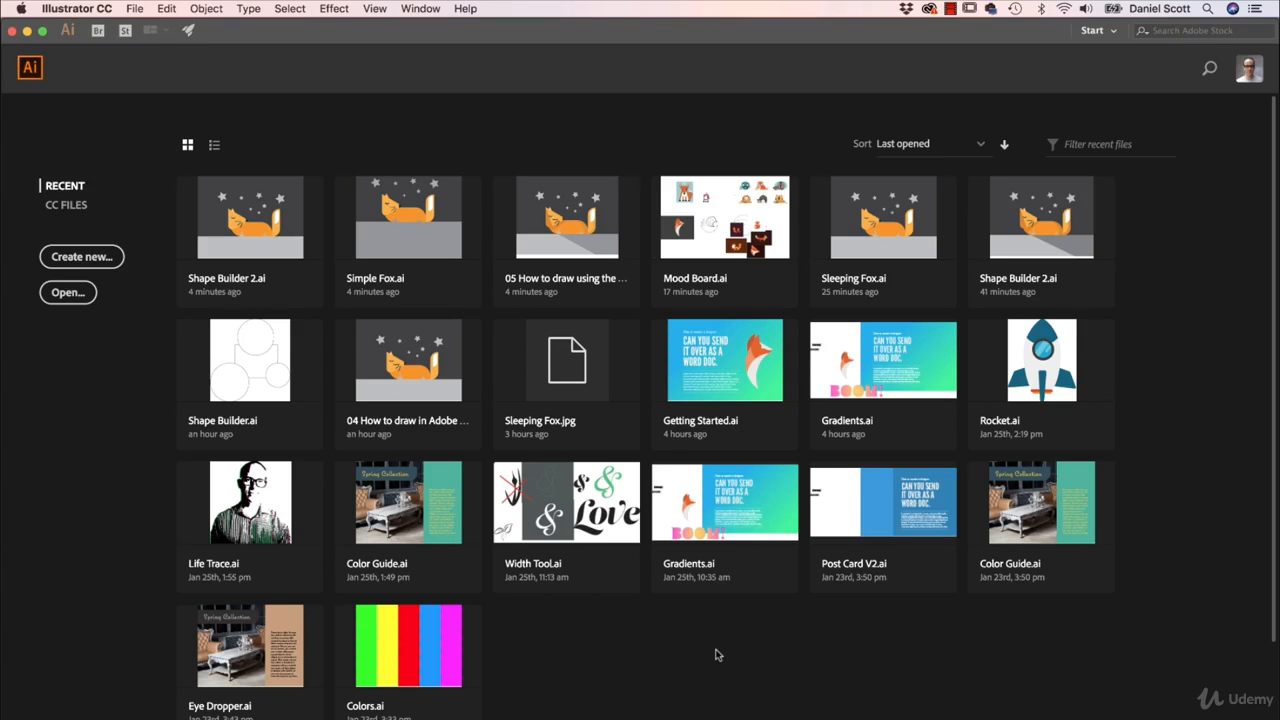
- Create a new landscape Letter document of 792 x 612 pt with one artboard
{"action": "left_click", "coordinate": [135, 9]}
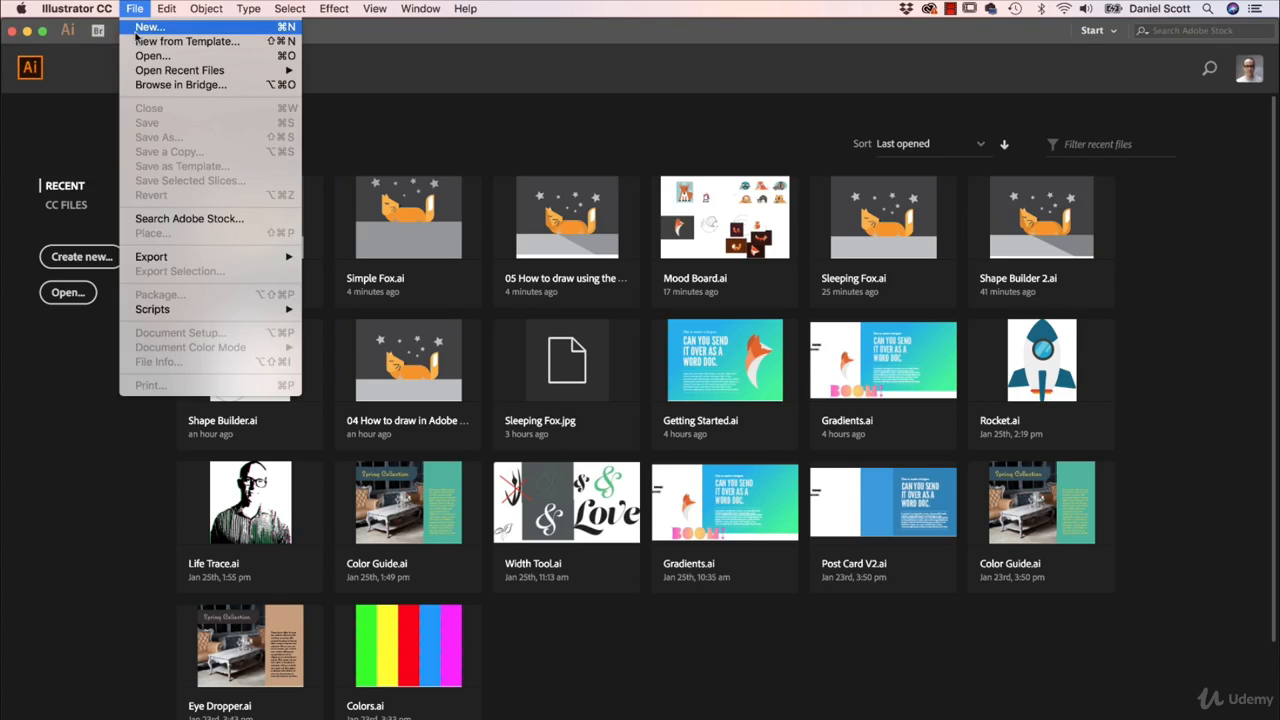
{"action": "left_click", "coordinate": [150, 26]}
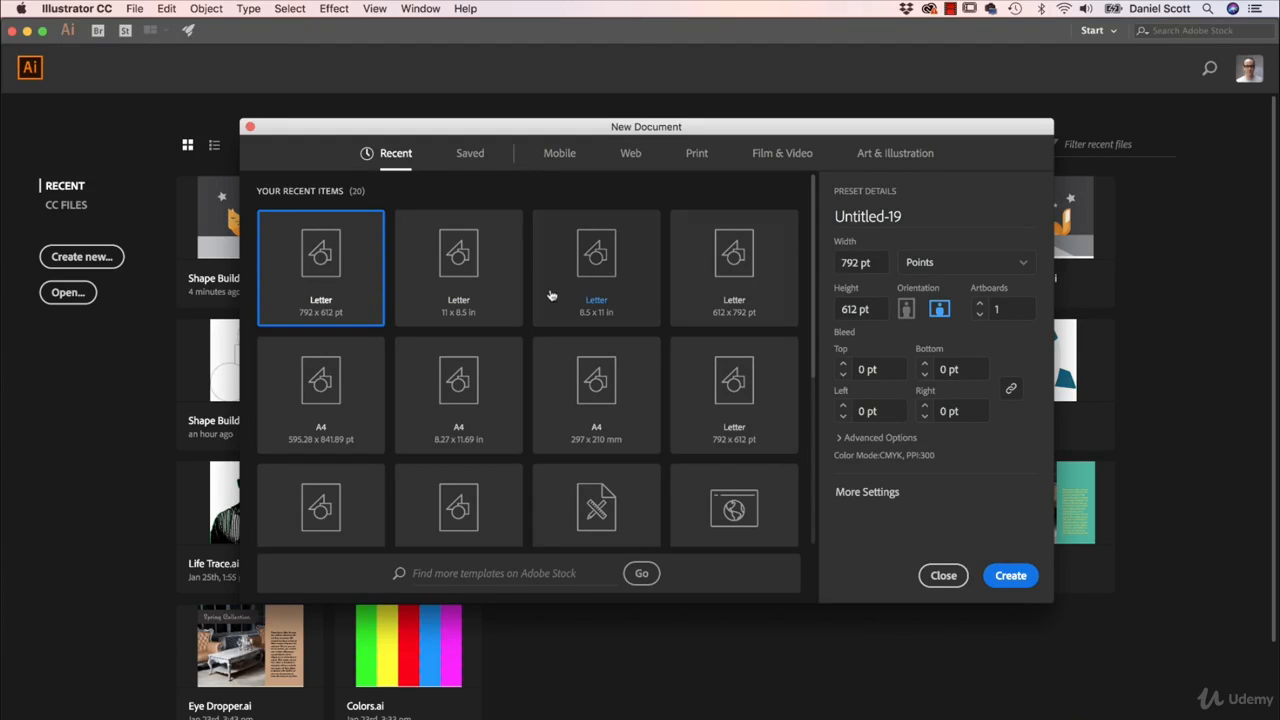
{"action": "left_click", "coordinate": [1010, 575]}
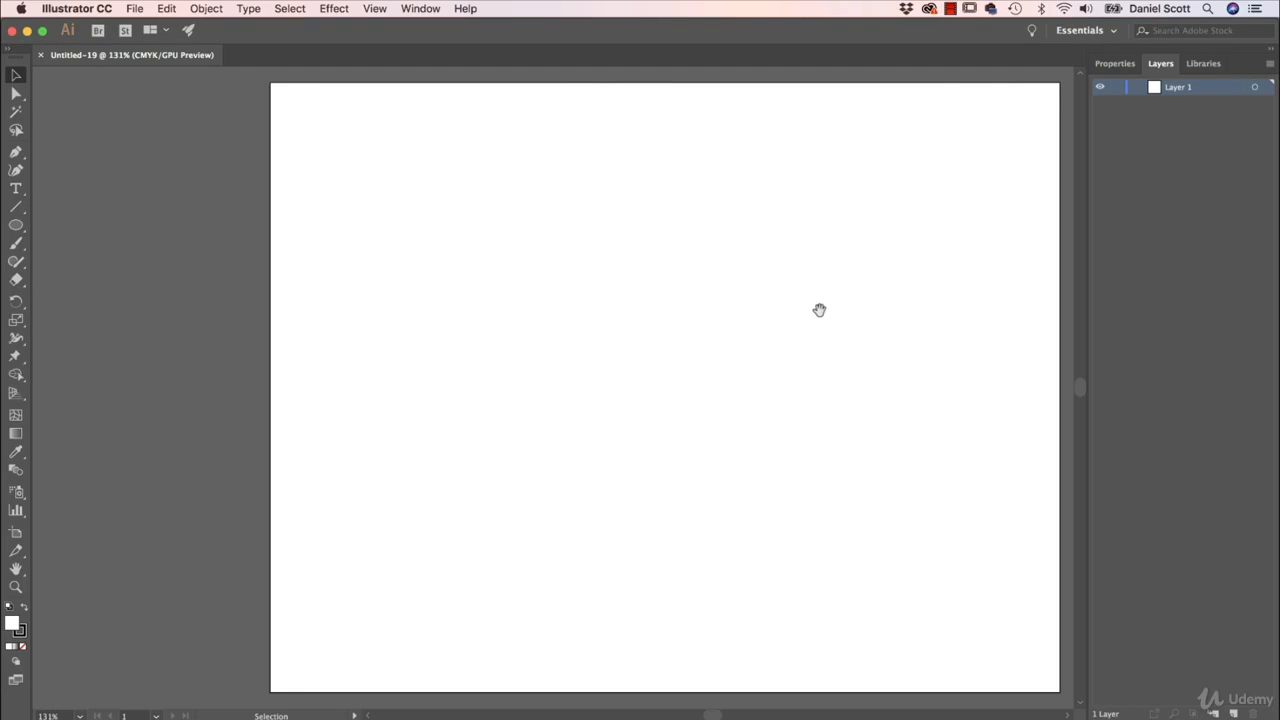
{"action": "left_click_drag", "start_coordinate": [820, 309], "coordinate": [709, 306]}
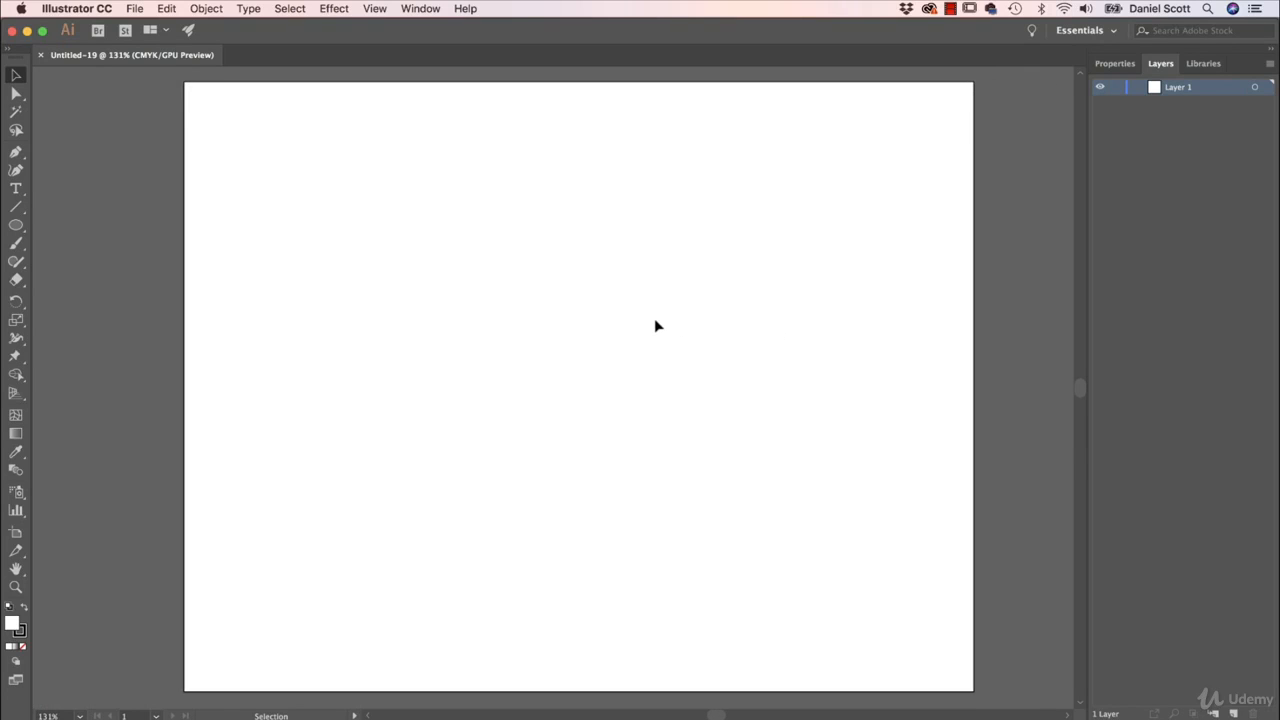
- Save the document as "Awake Fox" in Illustrator format in the Desktop's Illustrator Class Files folder, keeping the default Illustrator options
{"action": "key", "text": "super+s"}
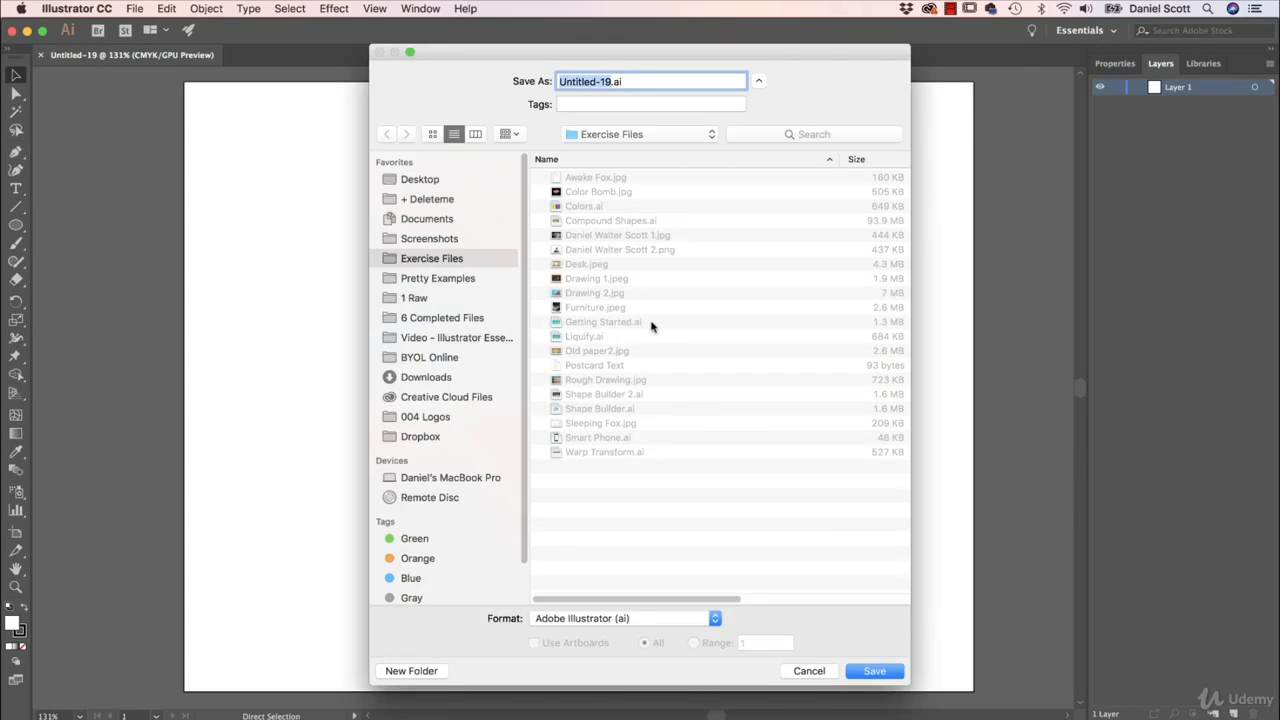
{"action": "left_click", "coordinate": [426, 181]}
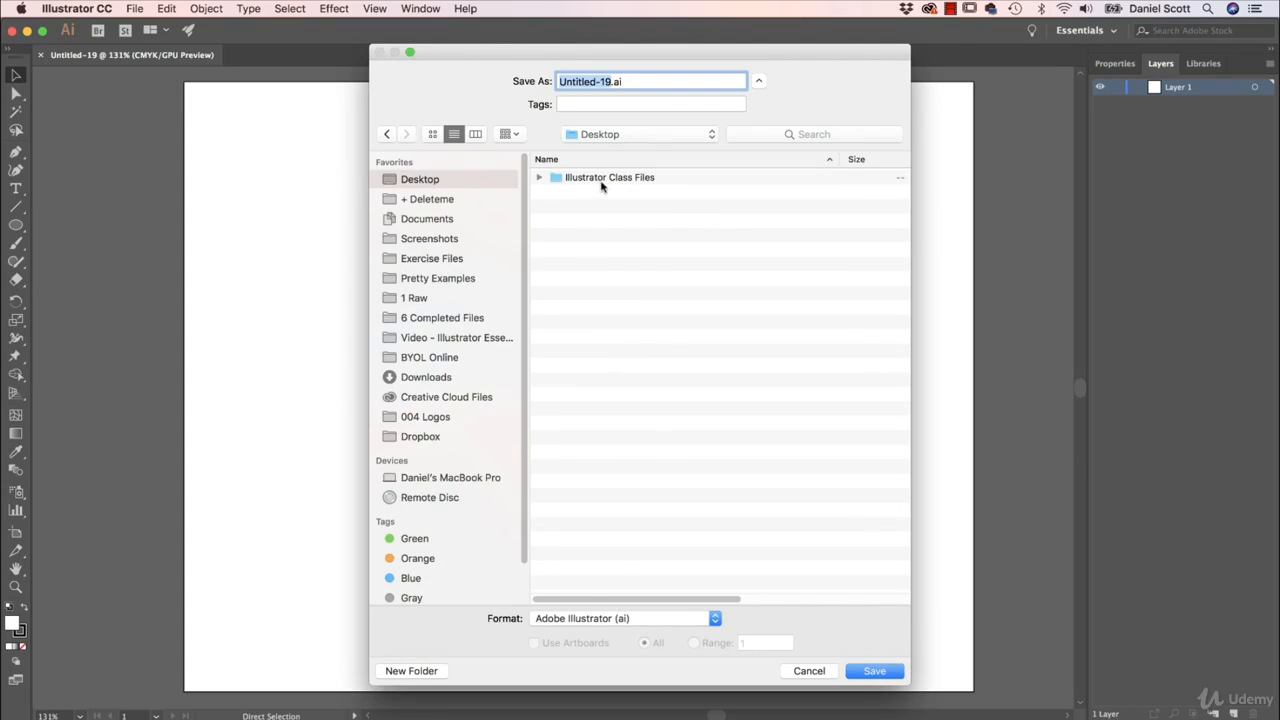
{"action": "double_click", "coordinate": [598, 180]}
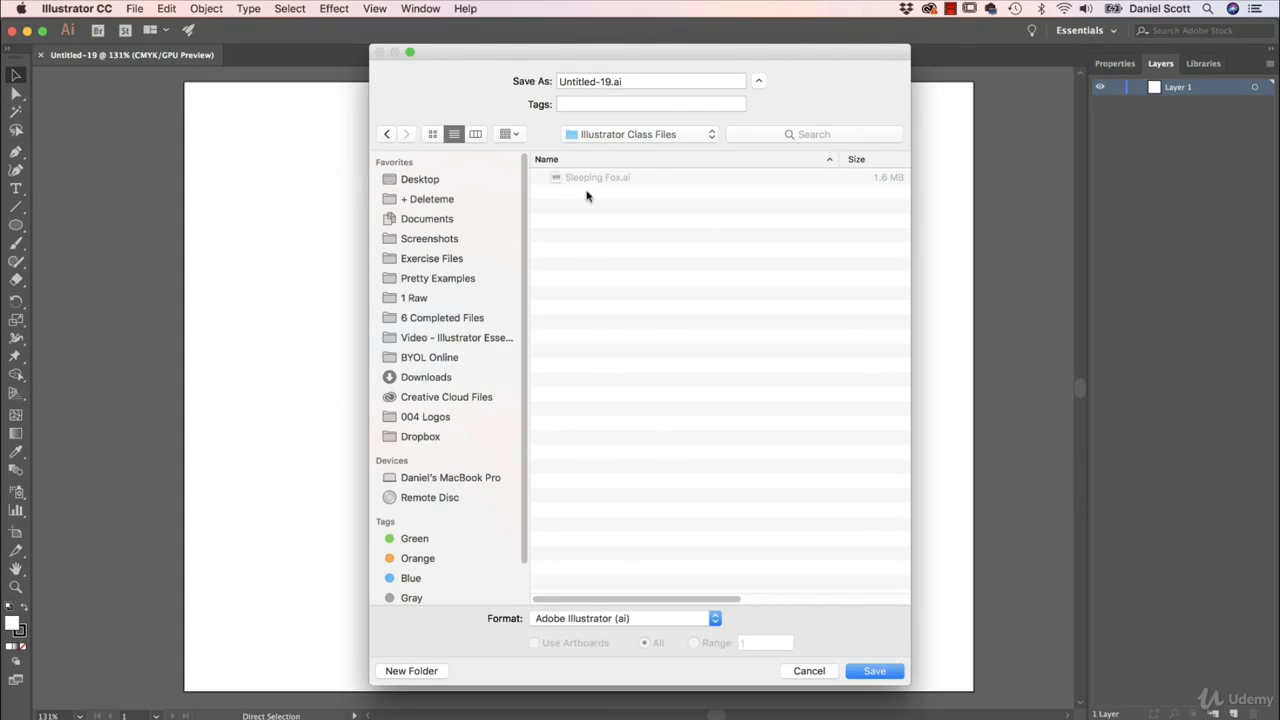
{"action": "left_click", "coordinate": [607, 81]}
{"action": "type", "text": "Awak"}
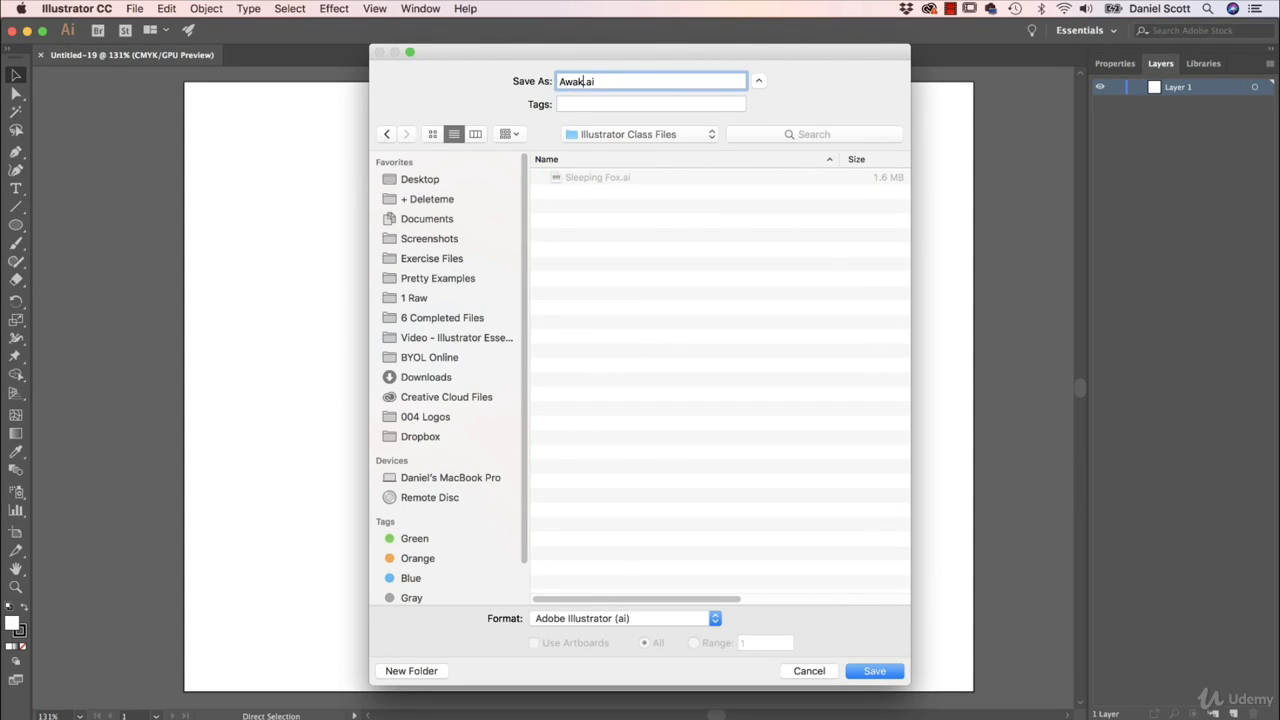
{"action": "type", "text": "e Fox"}
{"action": "key", "text": "Return"}
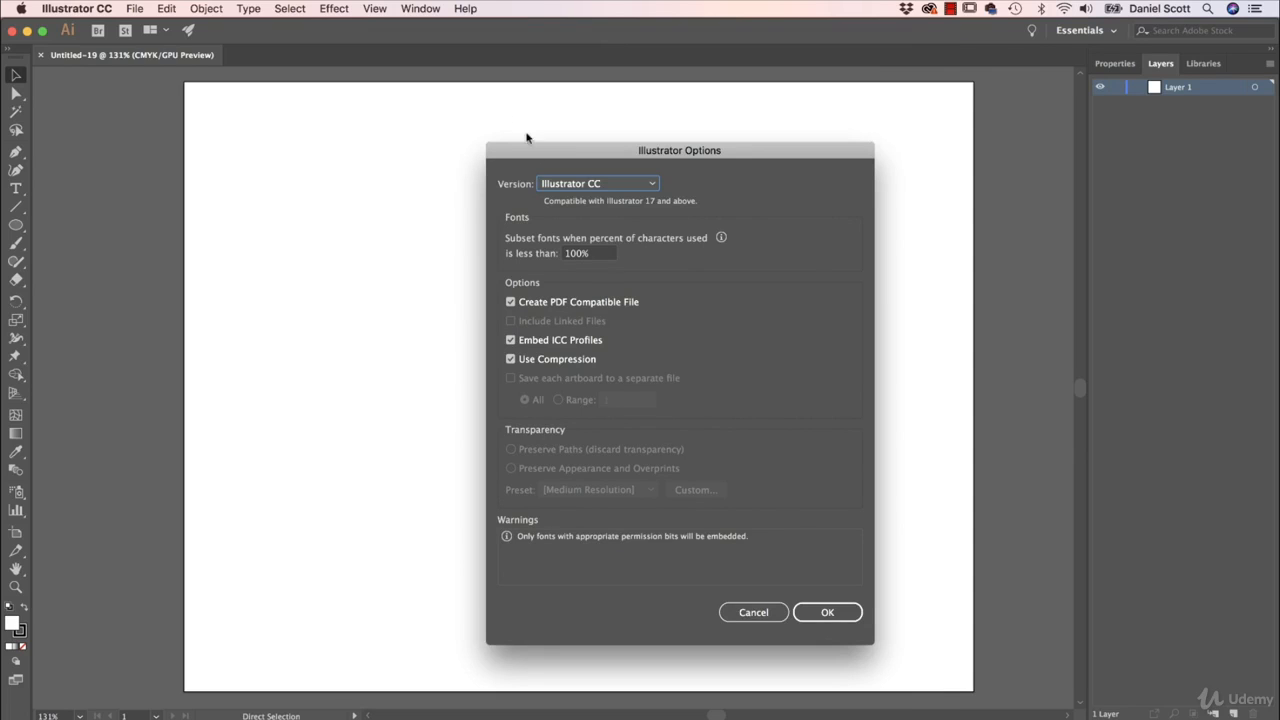
{"action": "left_click", "coordinate": [831, 613]}
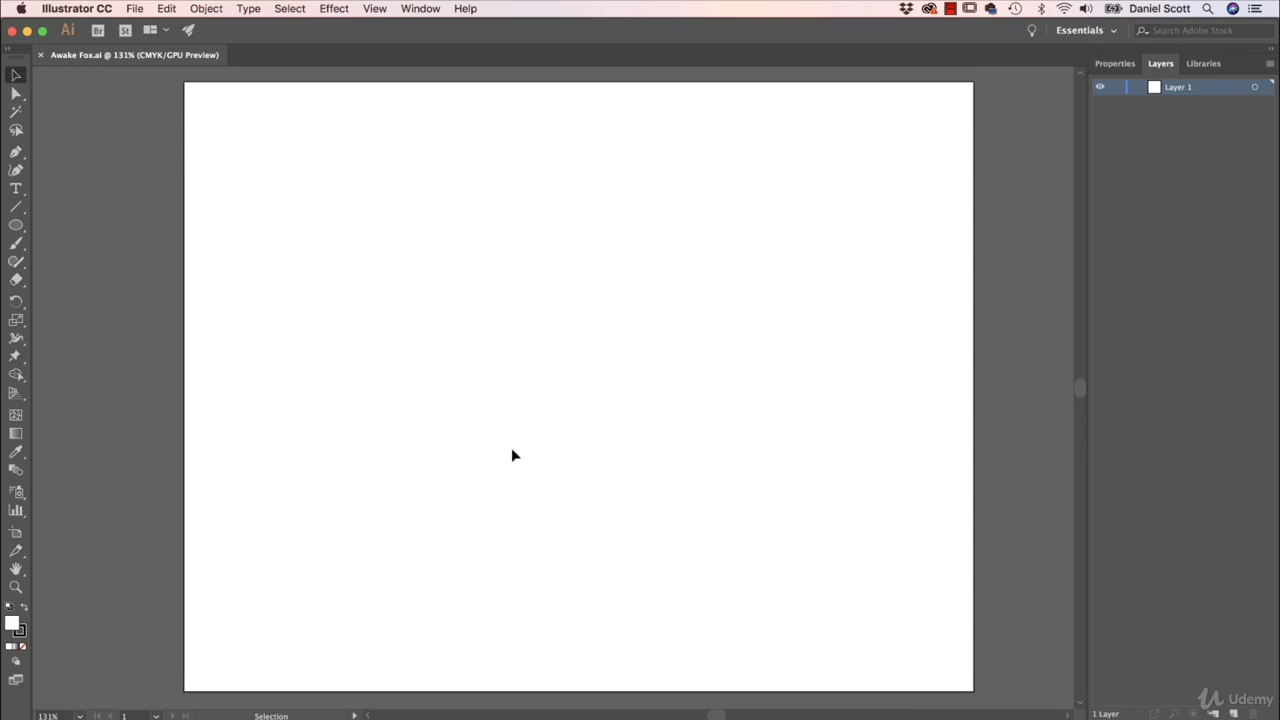
- Place Awake Fox.jpg from the Exercise Files folder as a linked template and deselect it
{"action": "left_click", "coordinate": [131, 8]}
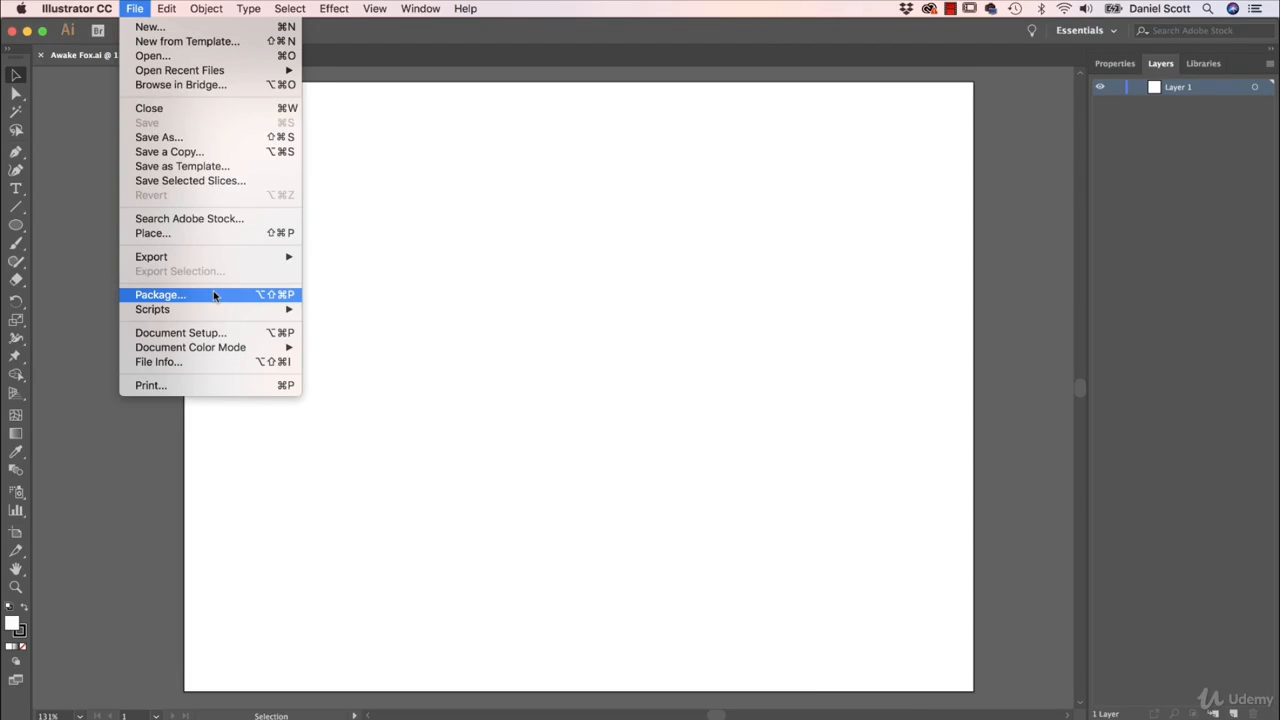
{"action": "left_click", "coordinate": [194, 236]}
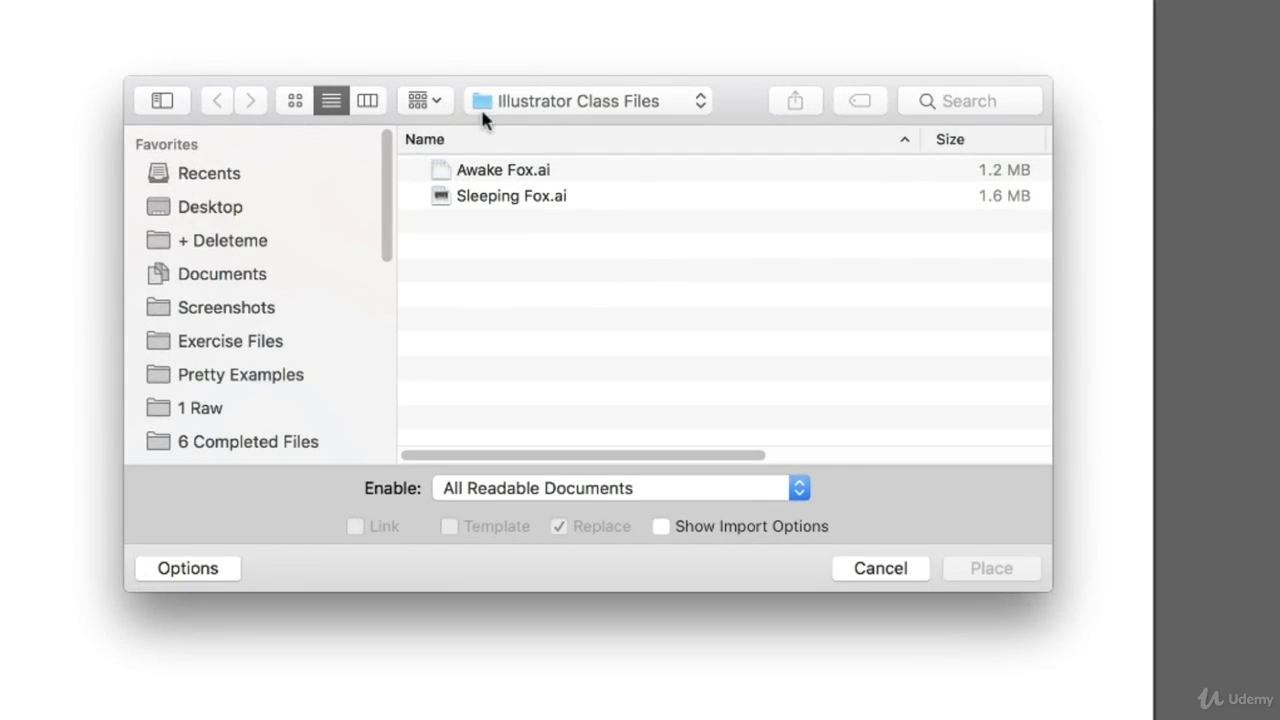
{"action": "left_click", "coordinate": [248, 346]}
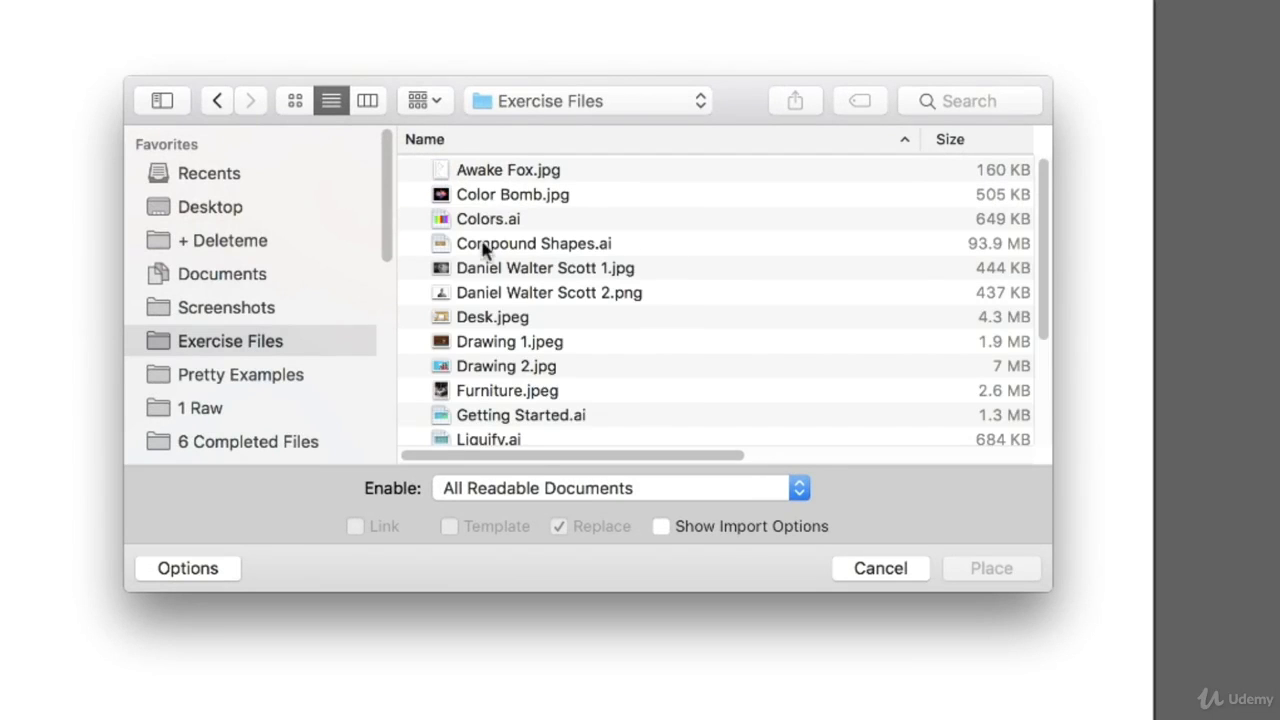
{"action": "left_click", "coordinate": [476, 172]}
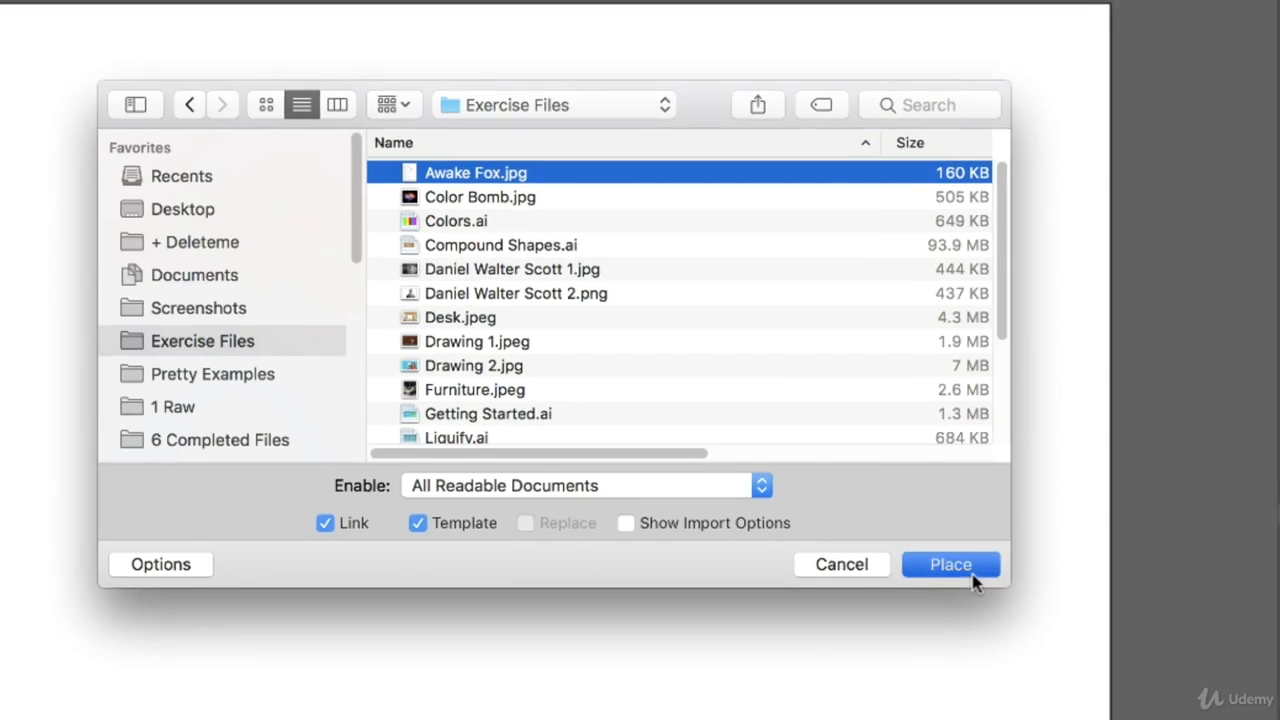
{"action": "left_click", "coordinate": [1005, 570]}
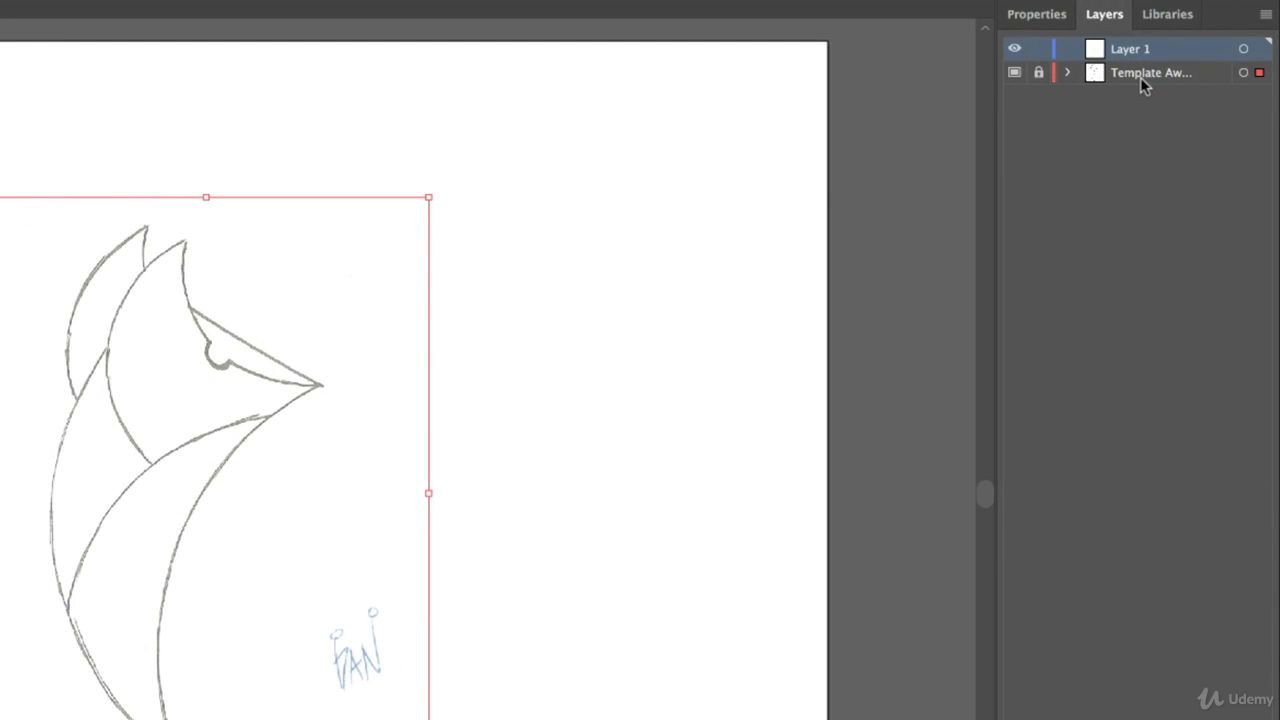
{"action": "left_click", "coordinate": [446, 470]}
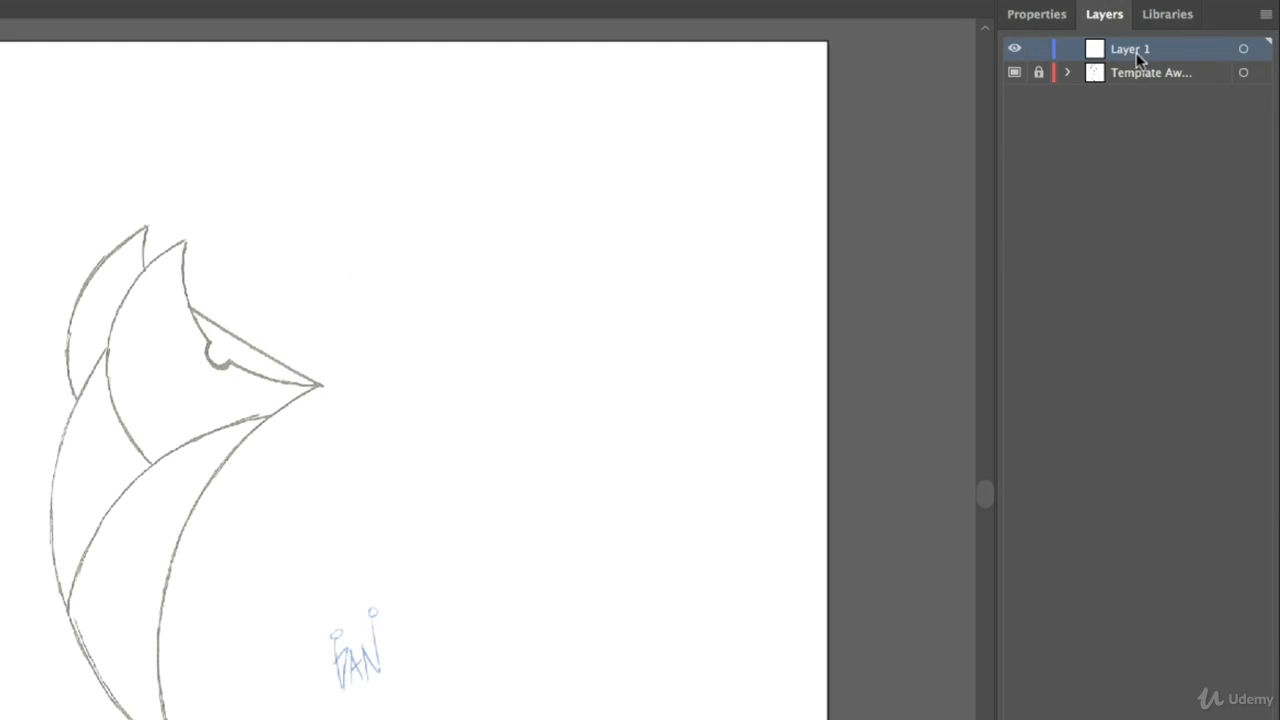
- Create a three-sided polygon with a radius of 76.3397 pt above and beside the sketched fox's back ear
{"action": "left_click", "coordinate": [1040, 16]}
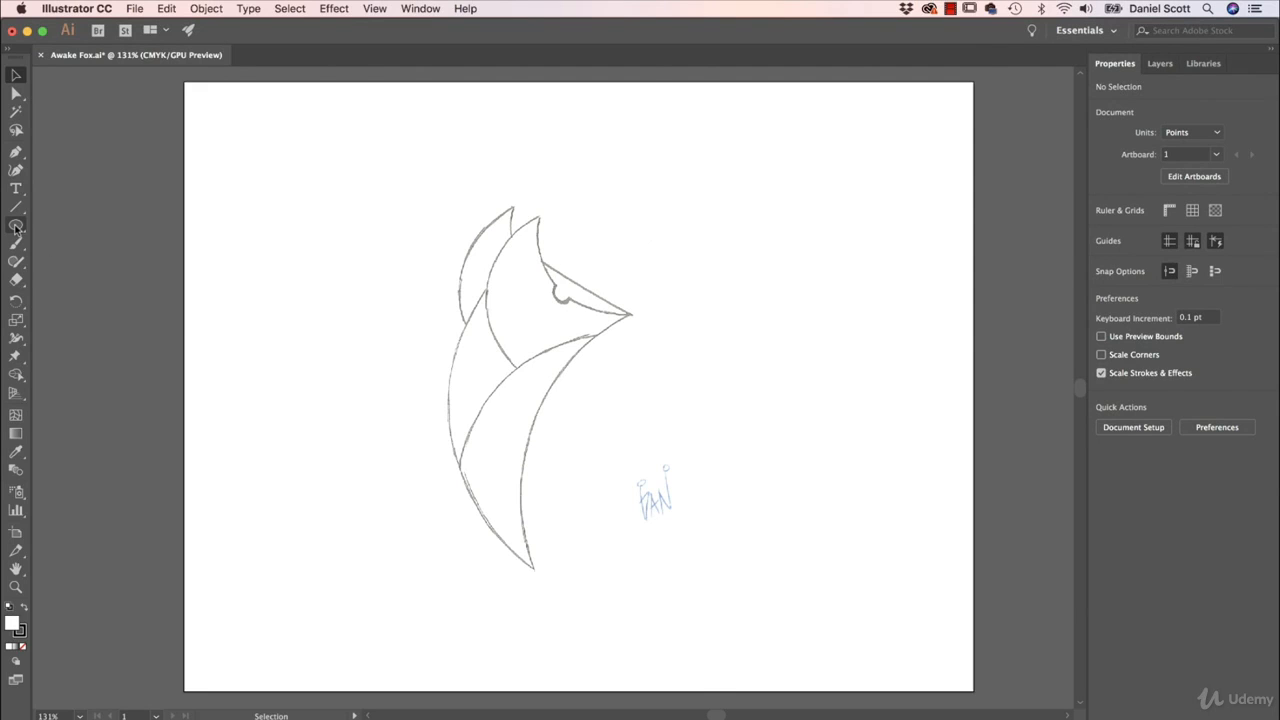
{"action": "left_click_drag", "start_coordinate": [16, 225], "coordinate": [80, 285]}
{"action": "left_click", "coordinate": [404, 238]}
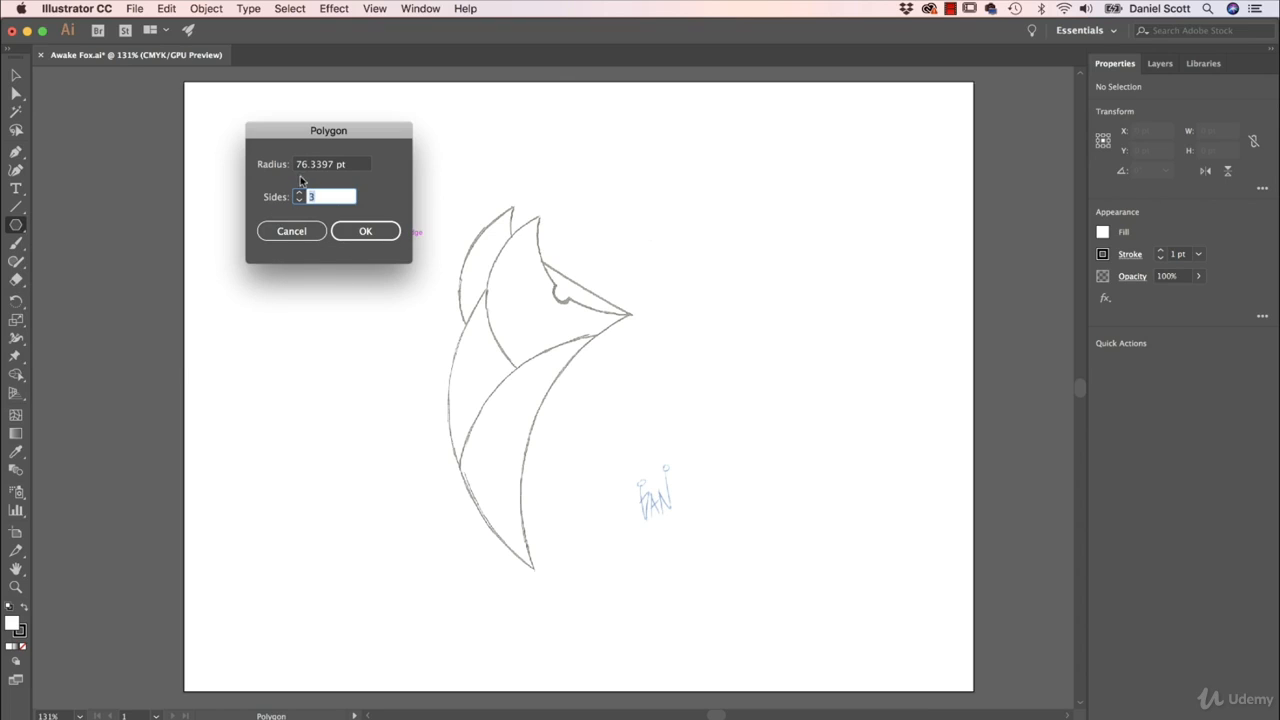
{"action": "left_click", "coordinate": [366, 231]}
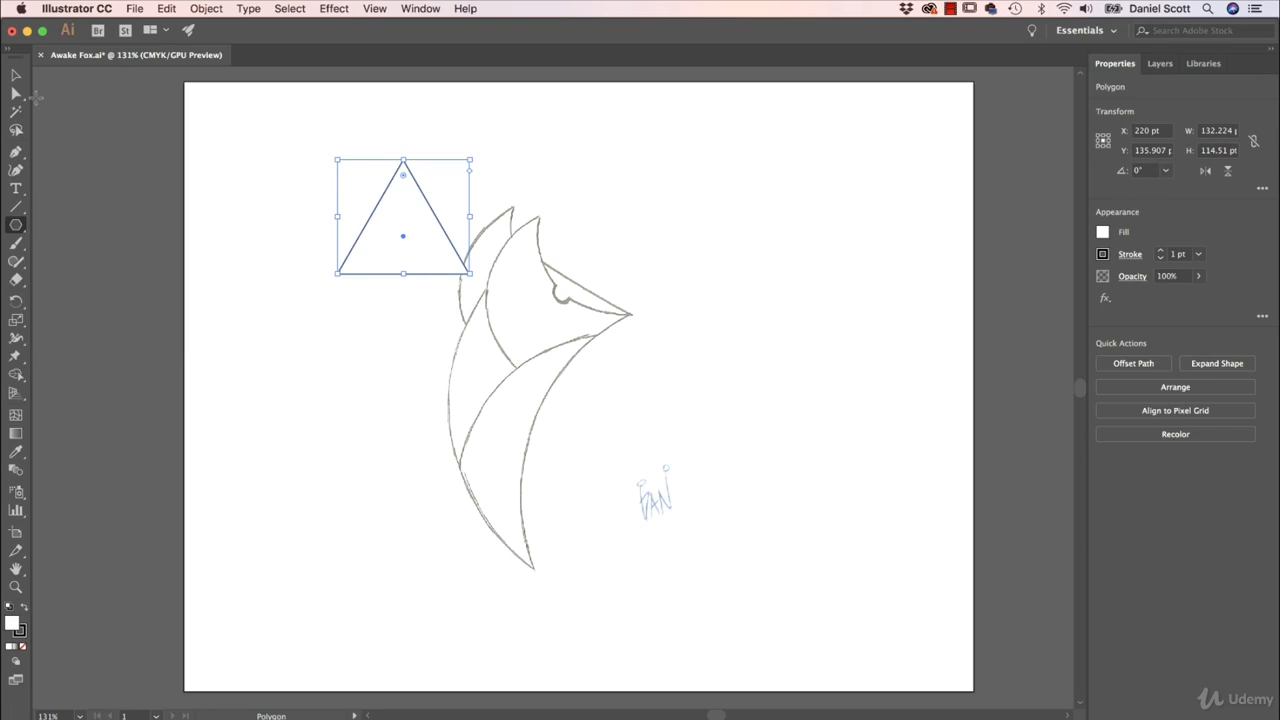
- Enlarge the triangle proportionally to about 150 pt wide and rotate it to 270° so it points right
{"action": "left_click", "coordinate": [15, 76]}
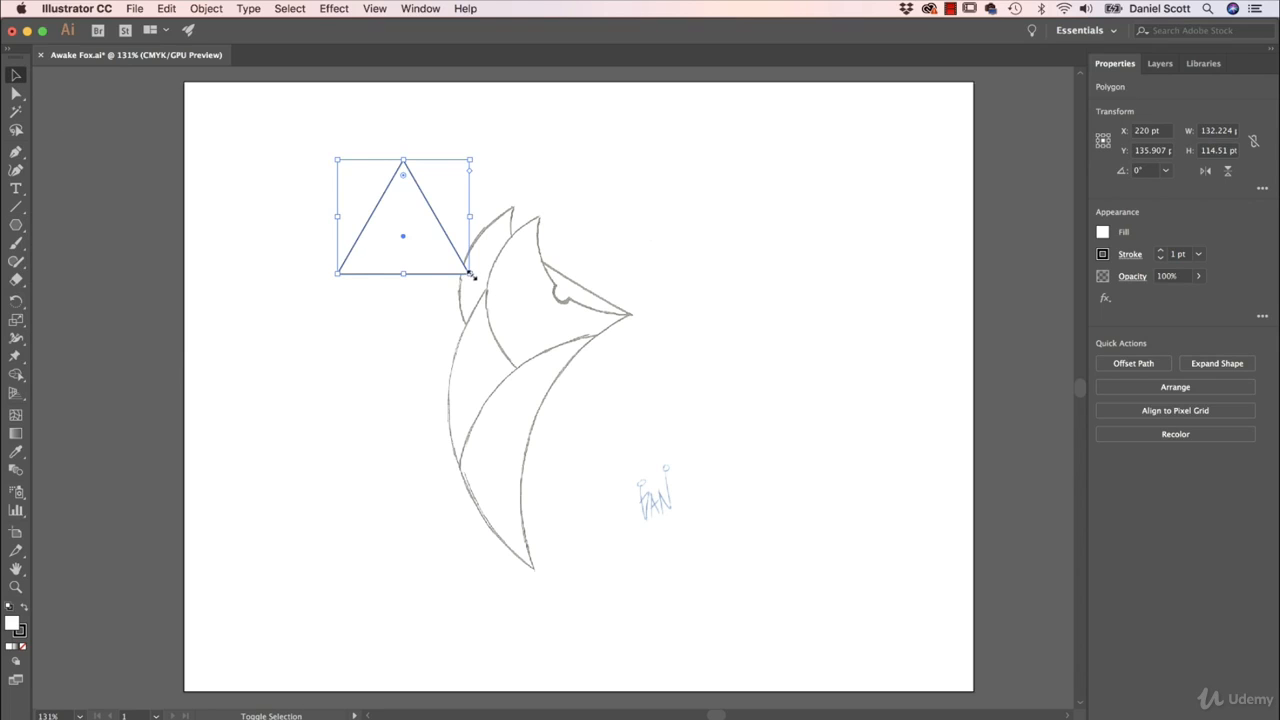
{"action": "mouse_move", "coordinate": [471, 277]}
{"action": "left_mouse_down"}
{"action": "mouse_move", "coordinate": [691, 420]}
{"action": "mouse_move", "coordinate": [487, 290]}
{"action": "left_mouse_up"}
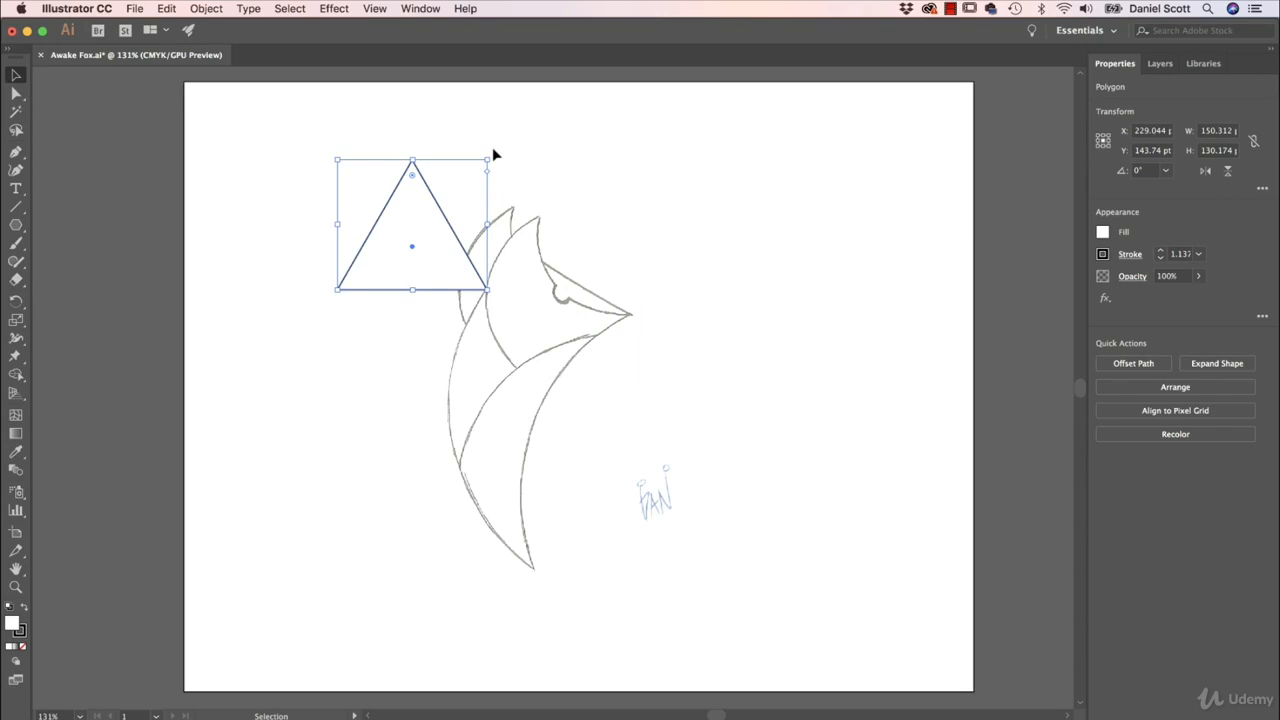
{"action": "left_click_drag", "start_coordinate": [491, 154], "coordinate": [478, 314]}
- Move the triangle over the fox's head and nudge it to about X 383, Y 232 pt, with its tip on the nose
{"action": "mouse_move", "coordinate": [446, 208]}
{"action": "left_mouse_down"}
{"action": "mouse_move", "coordinate": [573, 289]}
{"action": "mouse_move", "coordinate": [631, 280]}
{"action": "mouse_move", "coordinate": [566, 265]}
{"action": "mouse_move", "coordinate": [643, 290]}
{"action": "mouse_move", "coordinate": [603, 294]}
{"action": "mouse_move", "coordinate": [626, 330]}
{"action": "mouse_move", "coordinate": [611, 299]}
{"action": "mouse_move", "coordinate": [614, 310]}
{"action": "mouse_move", "coordinate": [568, 318]}
{"action": "mouse_move", "coordinate": [511, 306]}
{"action": "mouse_move", "coordinate": [602, 291]}
{"action": "left_mouse_up"}
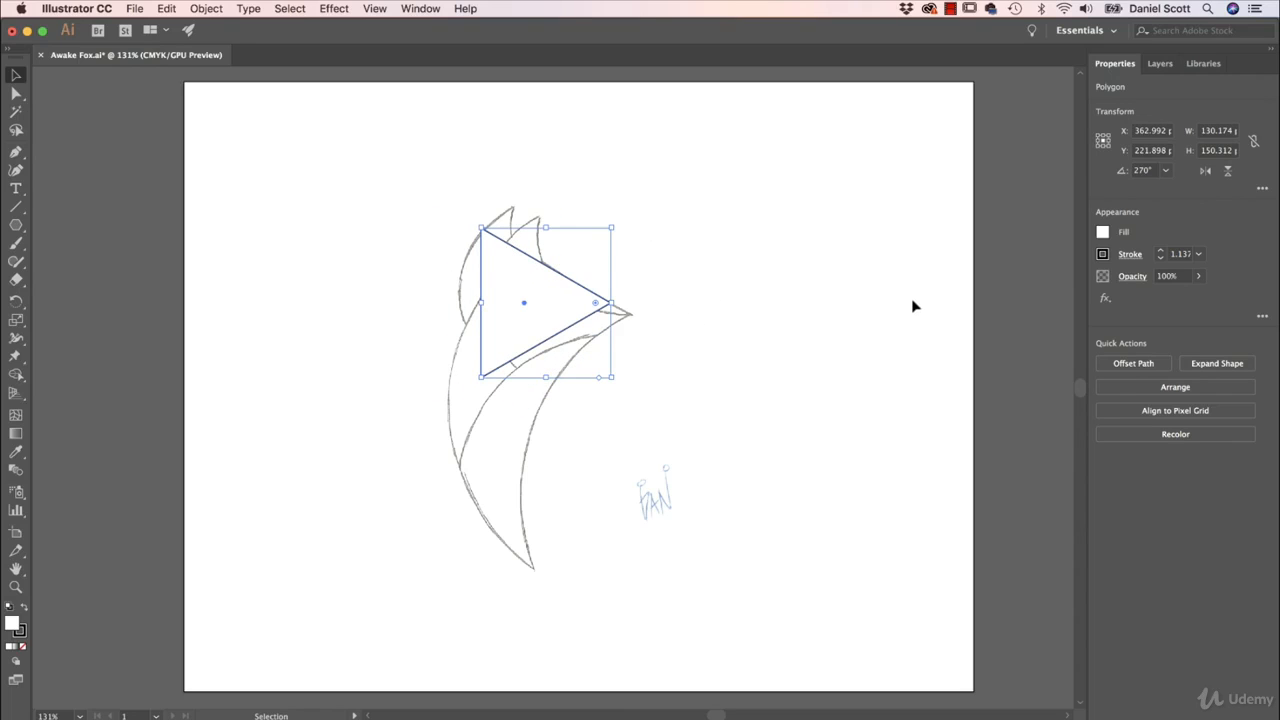
{"action": "key", "text": "Right"}
{"action": "key", "text": "Right"}
{"action": "key", "text": "Right"}
{"action": "key", "text": "Right"}
{"action": "key", "text": "Down"}
{"action": "key", "text": "Down"}
{"action": "key", "text": "Down"}
{"action": "key", "text": "Down"}
{"action": "key", "text": "shift+Right"}
{"action": "key", "text": "shift+Right"}
{"action": "key", "text": "shift+Right"}
{"action": "key", "text": "shift+Right"}
{"action": "key", "text": "shift+Down"}
{"action": "key", "text": "shift+Down"}
{"action": "key", "text": "shift+Down"}
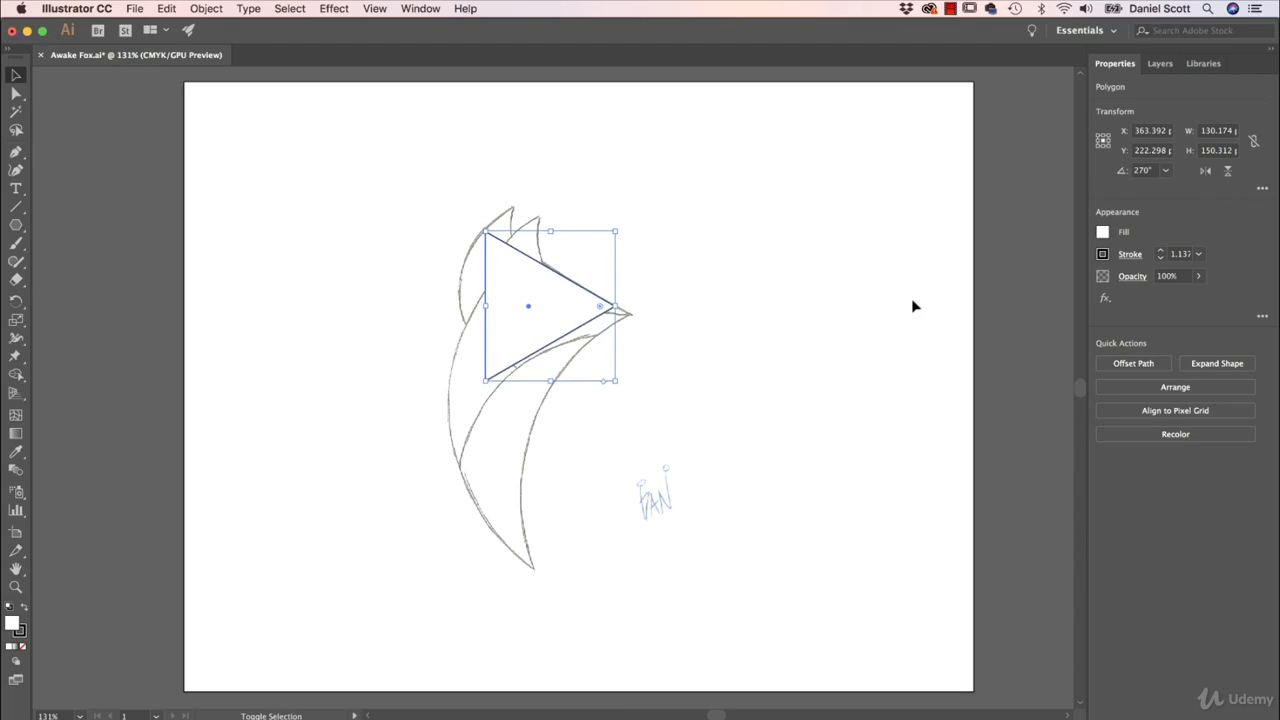
{"action": "key", "text": "shift+Right"}
{"action": "key", "text": "shift+Right"}
{"action": "key", "text": "shift+Right"}
{"action": "key", "text": "shift+Down"}
{"action": "key", "text": "shift+Down"}
{"action": "key", "text": "shift+Down"}
{"action": "key", "text": "shift+Down"}
{"action": "key", "text": "shift+Right"}
{"action": "key", "text": "shift+Right"}
{"action": "key", "text": "shift+Right"}
{"action": "key", "text": "shift+Right"}
{"action": "key", "text": "shift+Right"}
{"action": "key", "text": "shift+Right"}
{"action": "key", "text": "shift+Right"}
{"action": "key", "text": "shift+Down"}
{"action": "key", "text": "shift+Down"}
{"action": "key", "text": "shift+Right"}
{"action": "key", "text": "shift+Right"}
{"action": "key", "text": "shift+Right"}
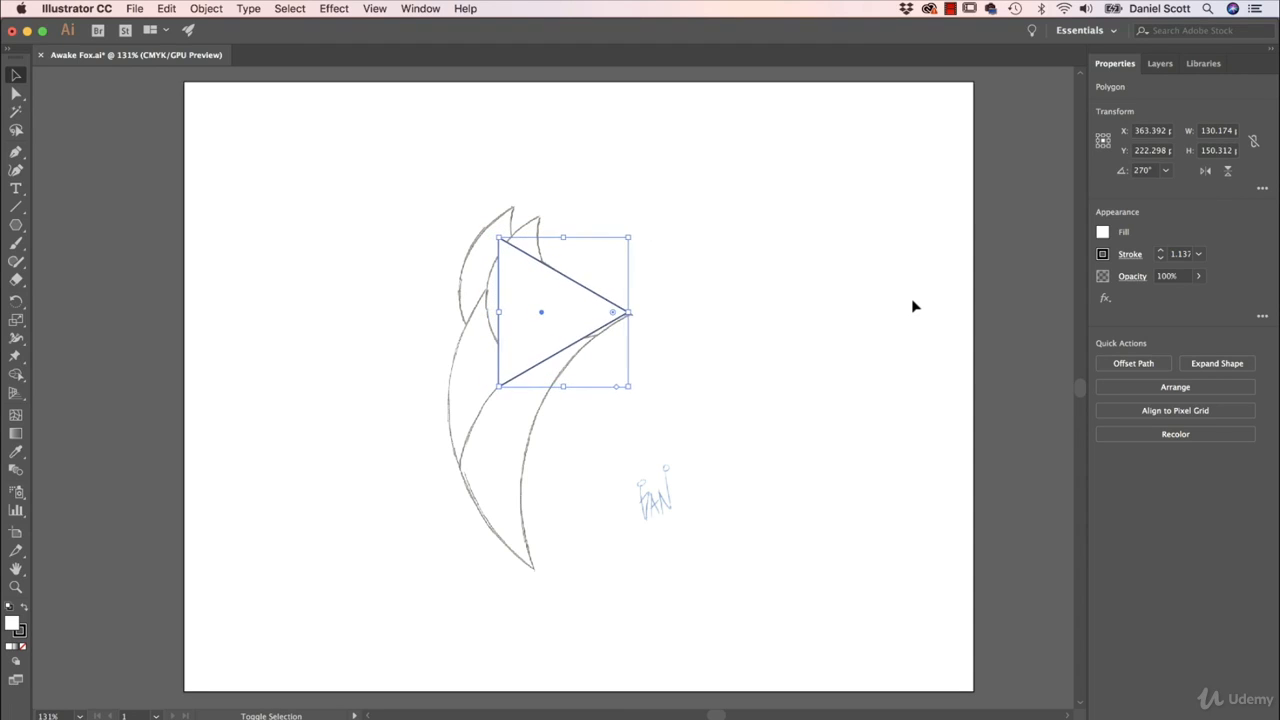
{"action": "key", "text": "shift+Down"}
{"action": "key", "text": "shift+Down"}
{"action": "key", "text": "shift+Down"}
{"action": "key", "text": "shift+Right"}
{"action": "key", "text": "shift+Right"}
{"action": "key", "text": "shift+Right"}
{"action": "key", "text": "shift+Down"}
{"action": "key", "text": "Up"}
{"action": "key", "text": "Up"}
{"action": "key", "text": "Up"}
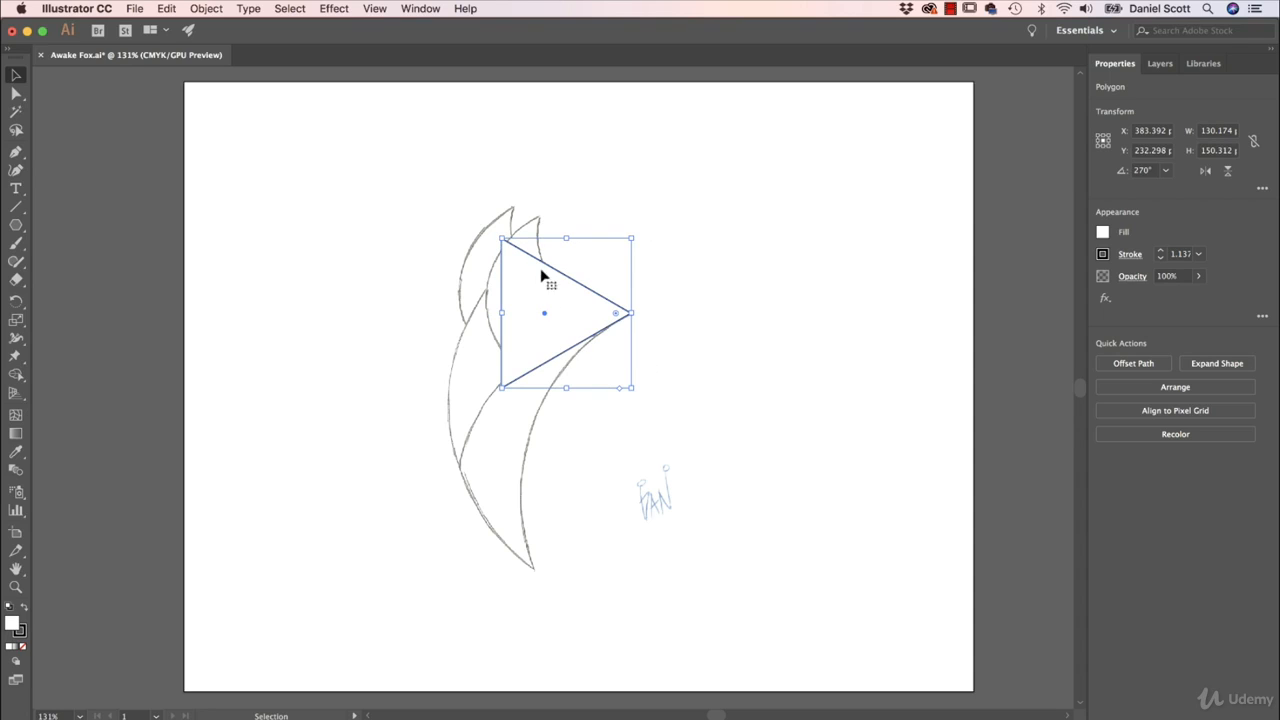
- Set the triangle's fill to None, keeping its black stroke, and deselect it
{"action": "left_click", "coordinate": [1103, 254]}
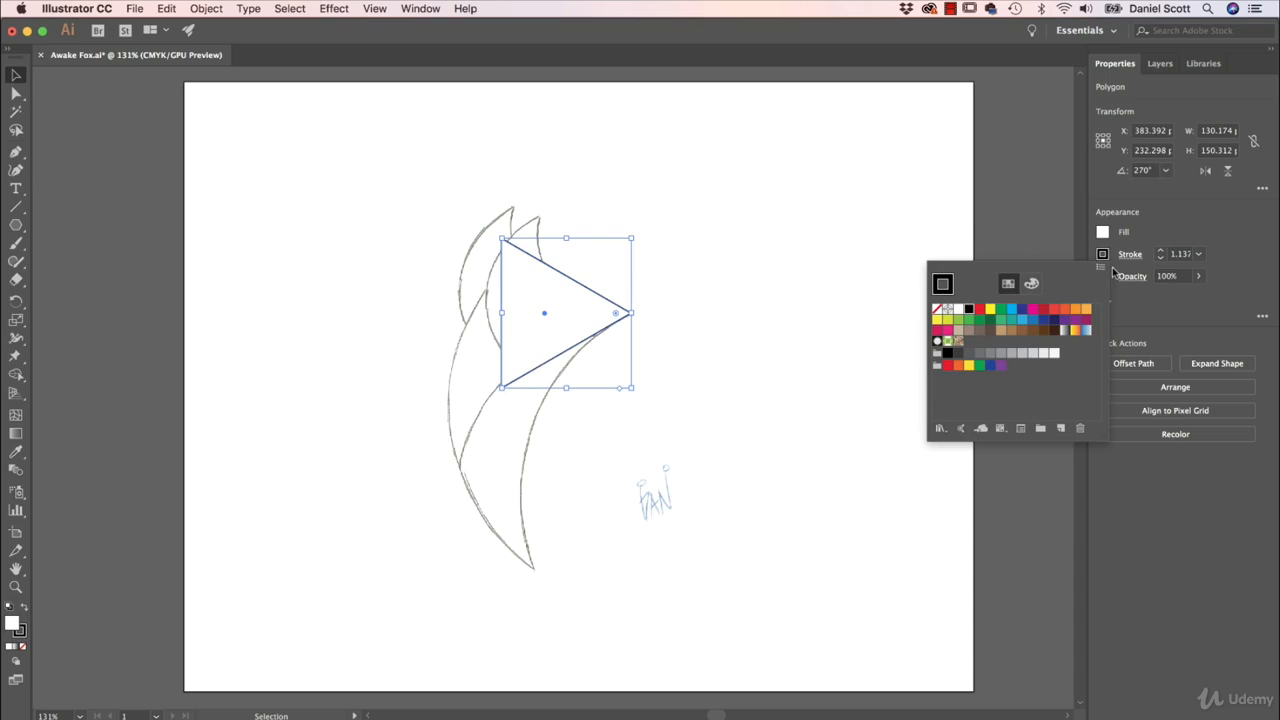
{"action": "left_click", "coordinate": [1100, 238]}
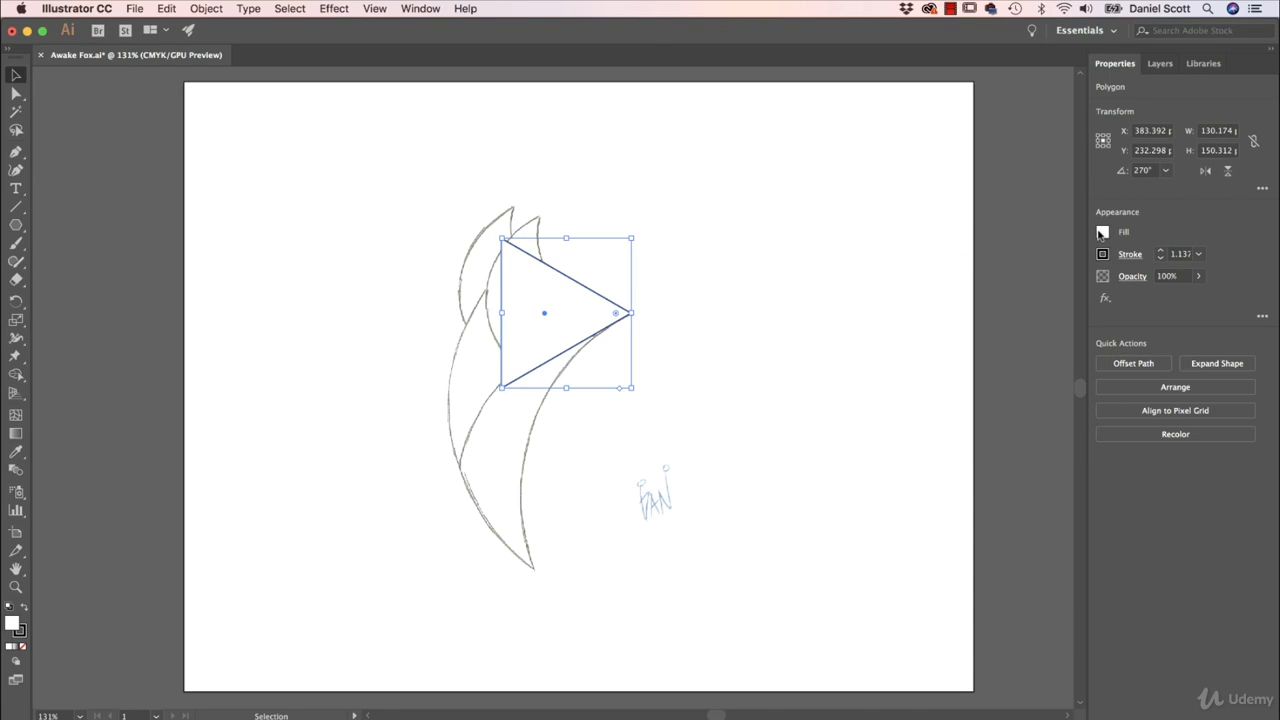
{"action": "left_click", "coordinate": [1102, 231]}
{"action": "left_click", "coordinate": [937, 289]}
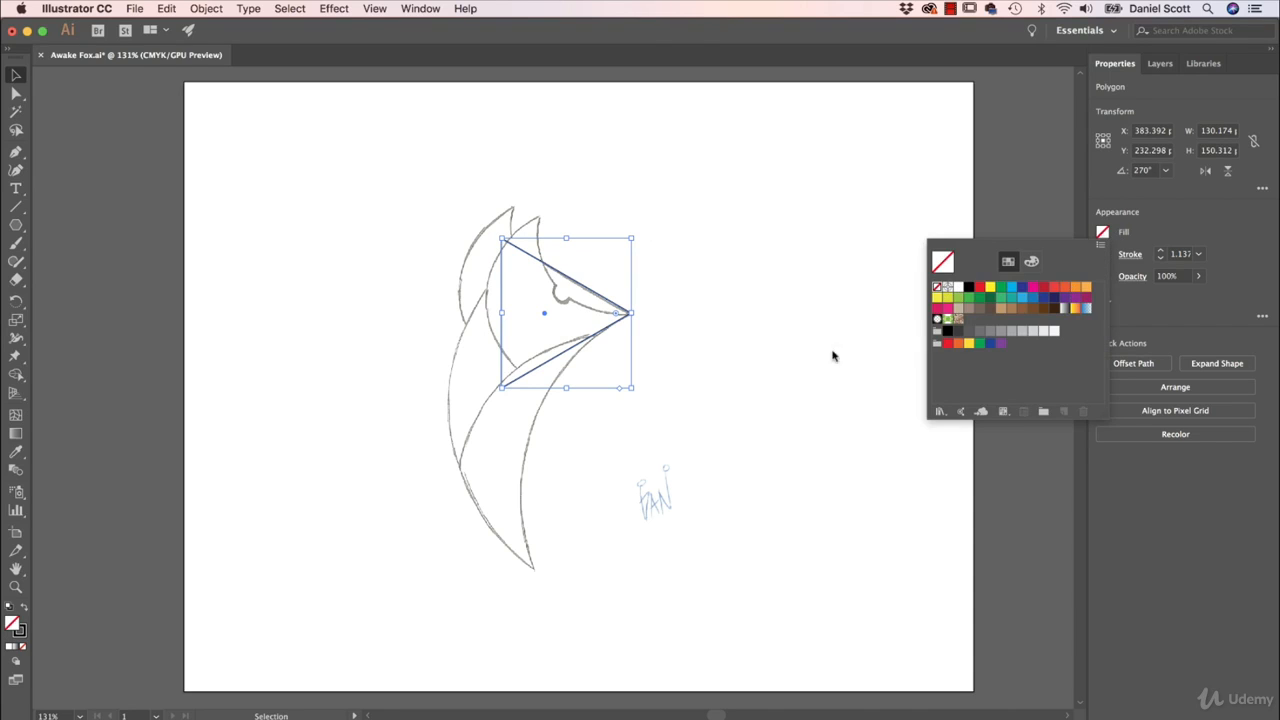
{"action": "left_click", "coordinate": [748, 270]}
{"action": "left_click", "coordinate": [770, 300]}
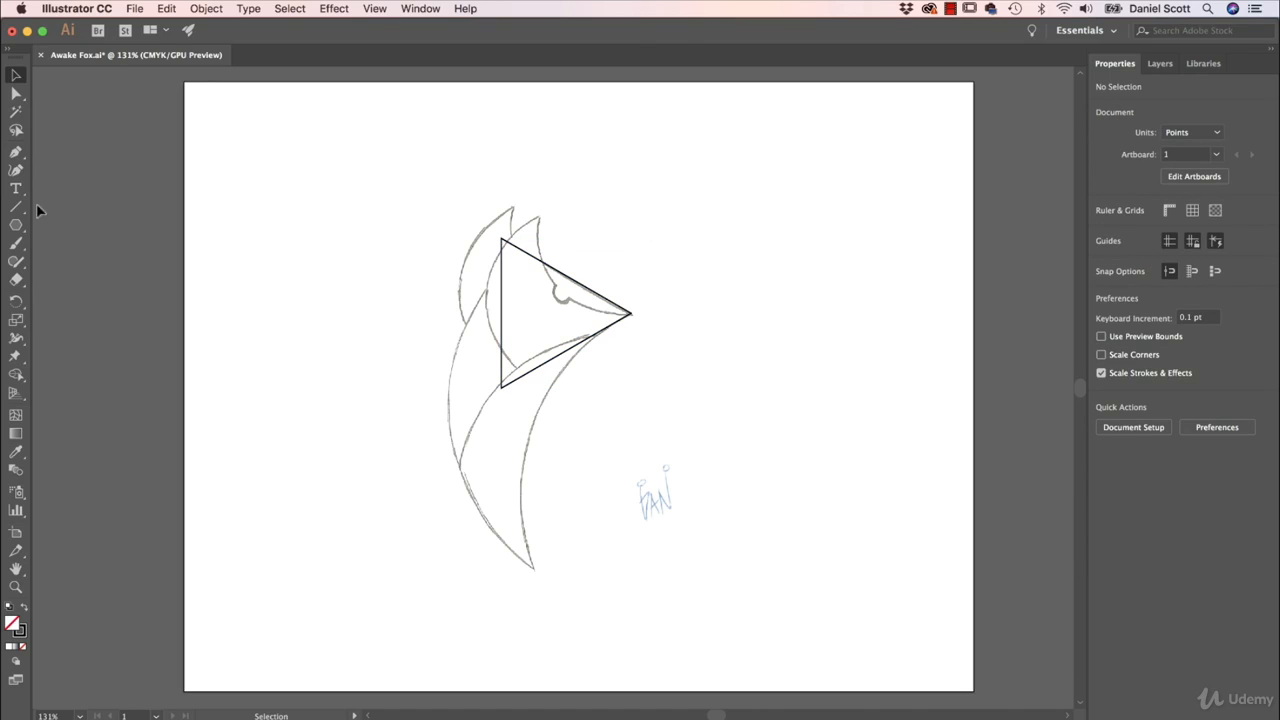
- Draw a circle about 209 pt in diameter with the Ellipse tool on the empty area right of the fox's head
{"action": "left_click", "coordinate": [17, 226]}
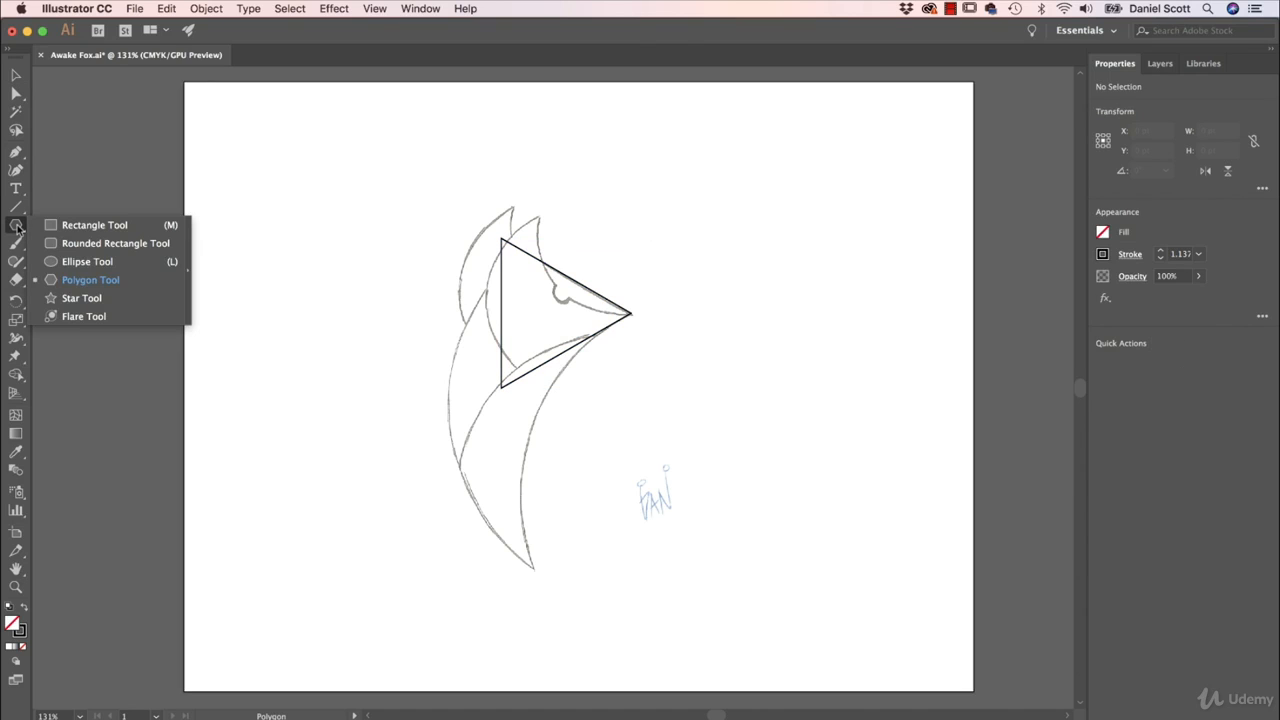
{"action": "left_click", "coordinate": [72, 262]}
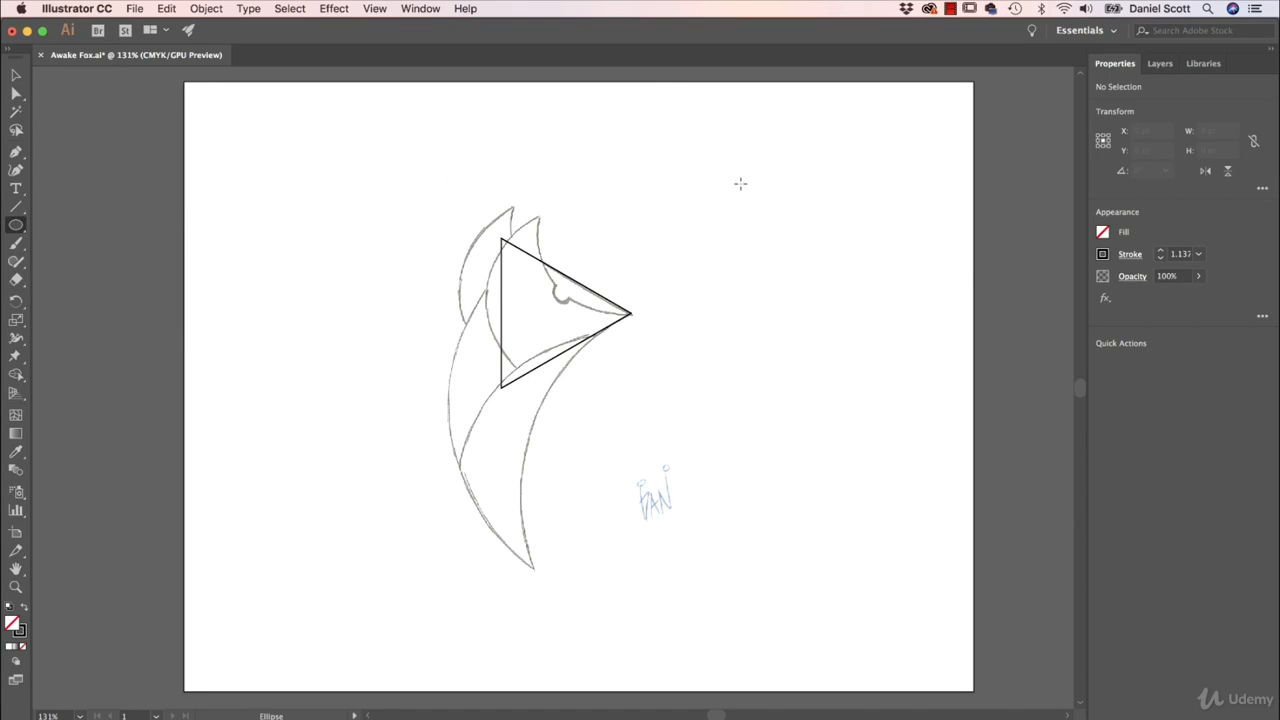
{"action": "left_click_drag", "start_coordinate": [642, 154], "coordinate": [815, 364]}
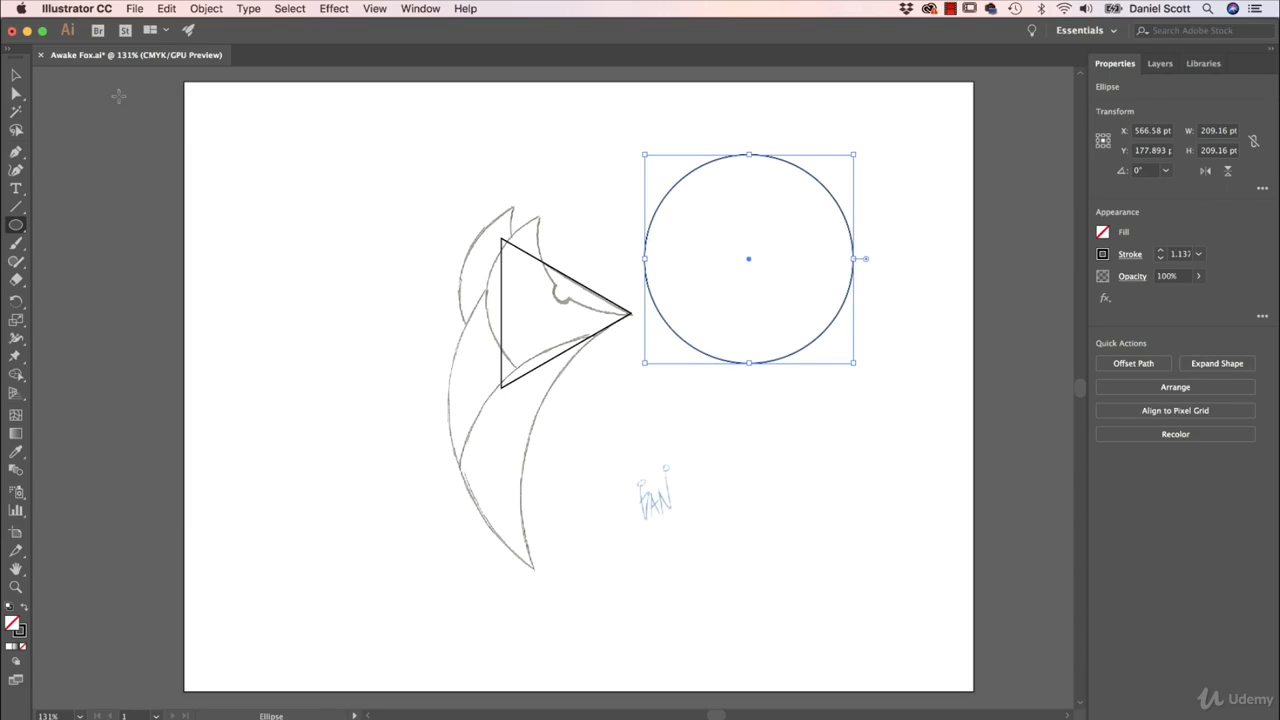
{"action": "left_click", "coordinate": [16, 75]}
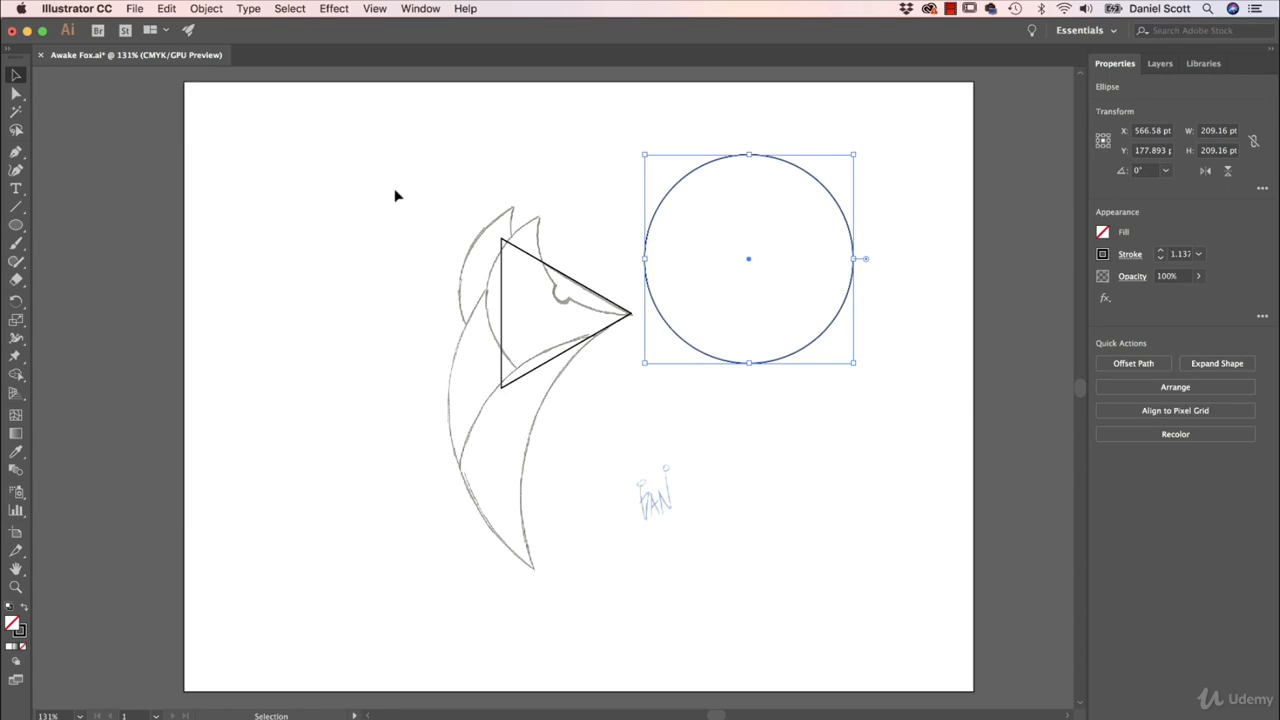
- Move the circle onto the fox's head, scale it to about 189 pt in diameter and nudge it to about X 398, Y 219 pt
{"action": "left_click", "coordinate": [779, 216]}
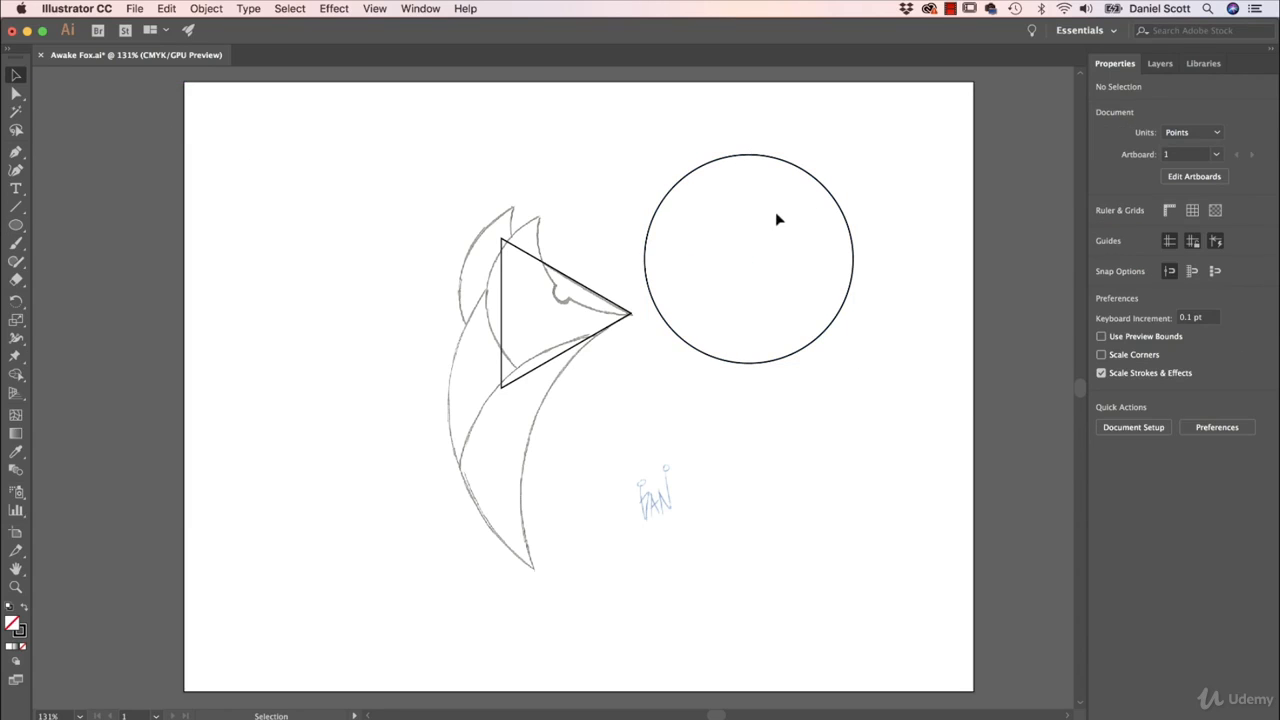
{"action": "left_click", "coordinate": [828, 193]}
{"action": "left_click_drag", "start_coordinate": [828, 193], "coordinate": [657, 247]}
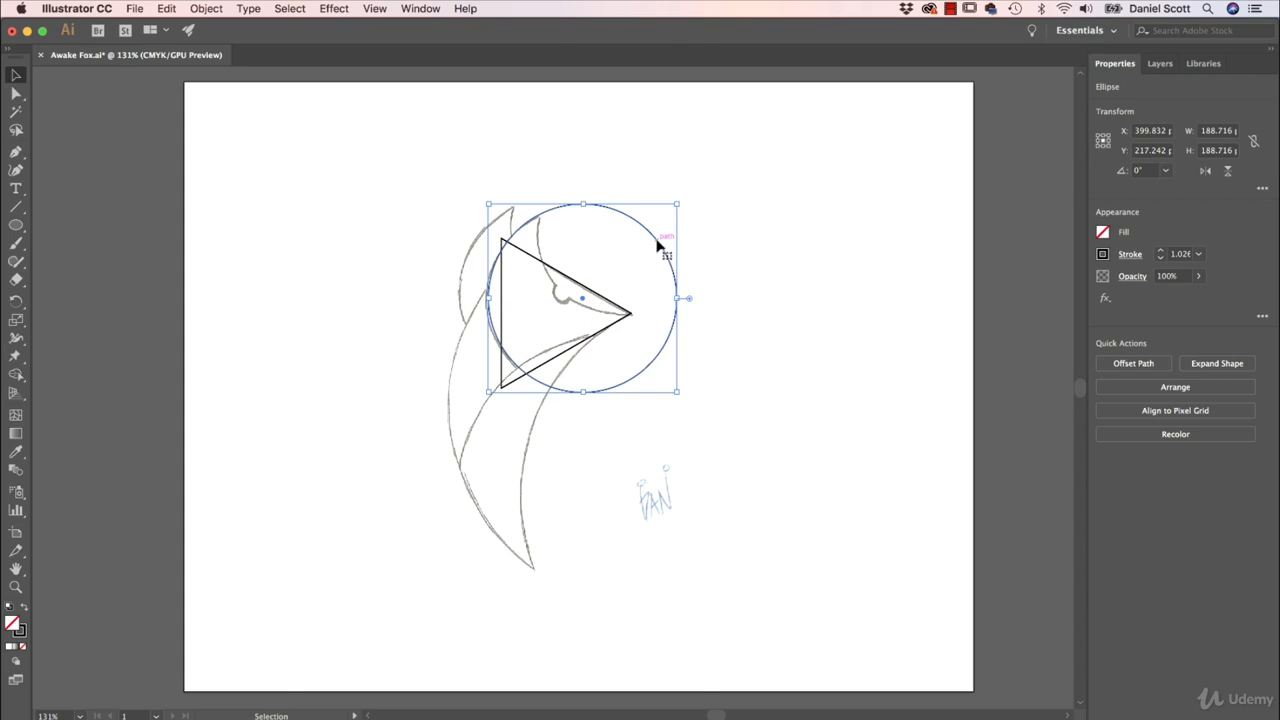
{"action": "key", "text": "Left"}
{"action": "key", "text": "Left"}
{"action": "key", "text": "Down"}
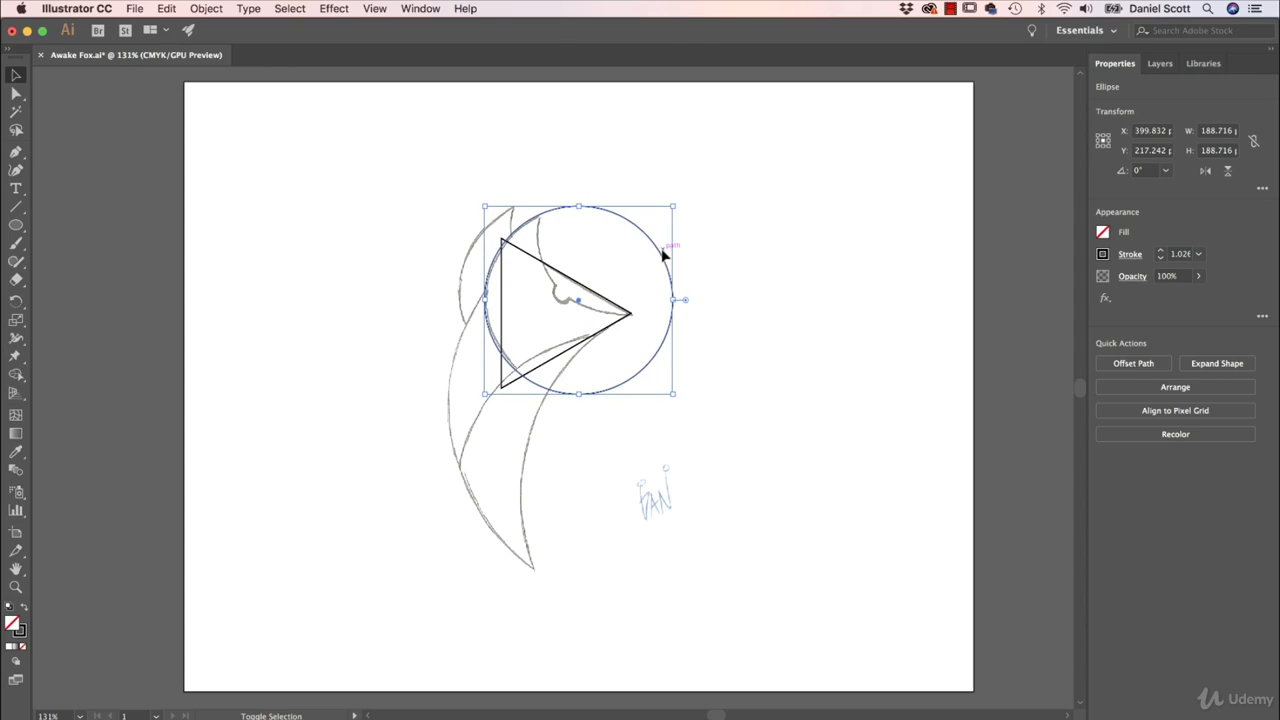
{"action": "key", "text": "Right"}
{"action": "key", "text": "Right"}
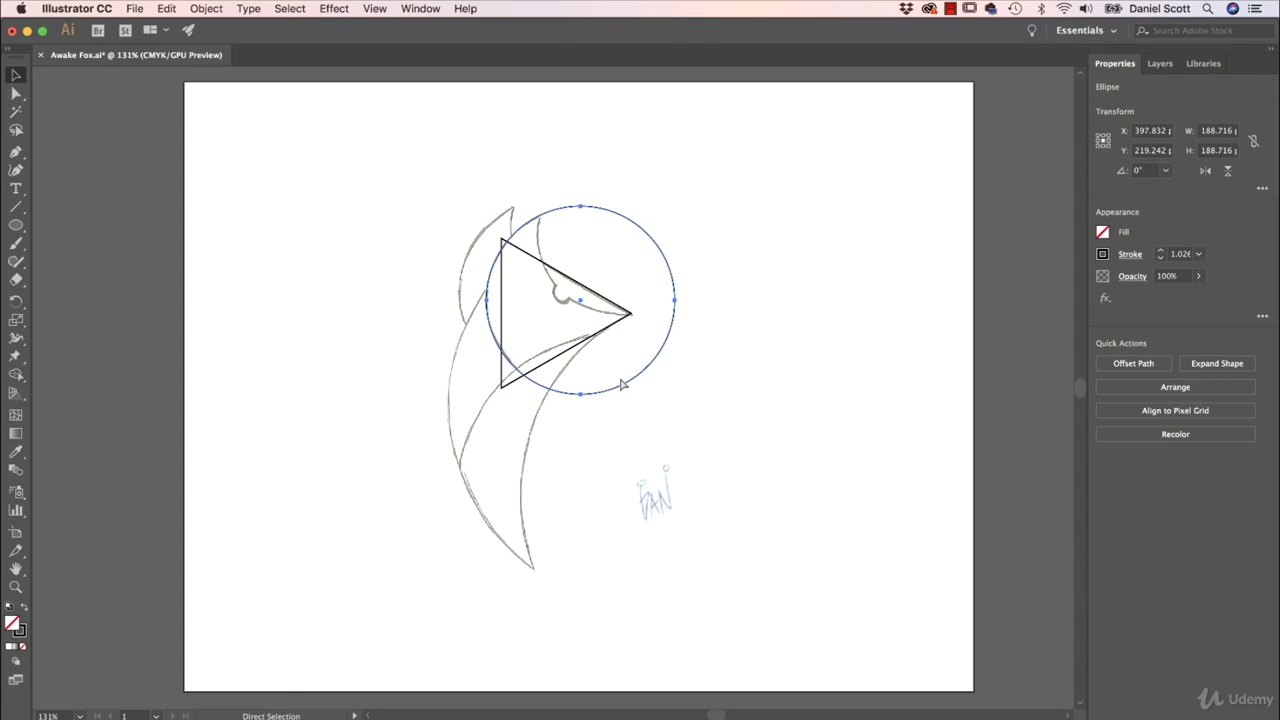
- Paste a second circle over the inner ear and brow curve, shrink it to about 174 pt and nudge it to about X 444, Y 147 pt
{"action": "key", "text": "super+v"}
{"action": "left_click_drag", "start_coordinate": [633, 418], "coordinate": [699, 279]}
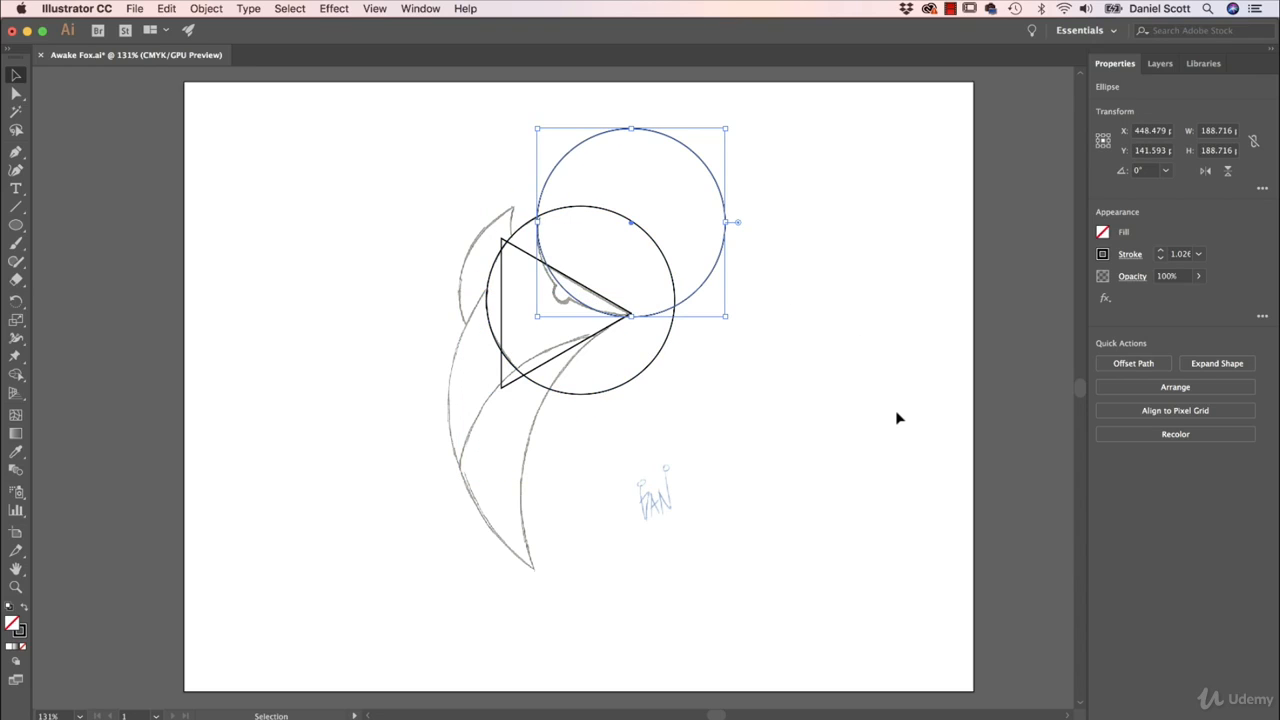
{"action": "left_click_drag", "start_coordinate": [727, 127], "coordinate": [710, 144]}
{"action": "key", "text": "Down"}
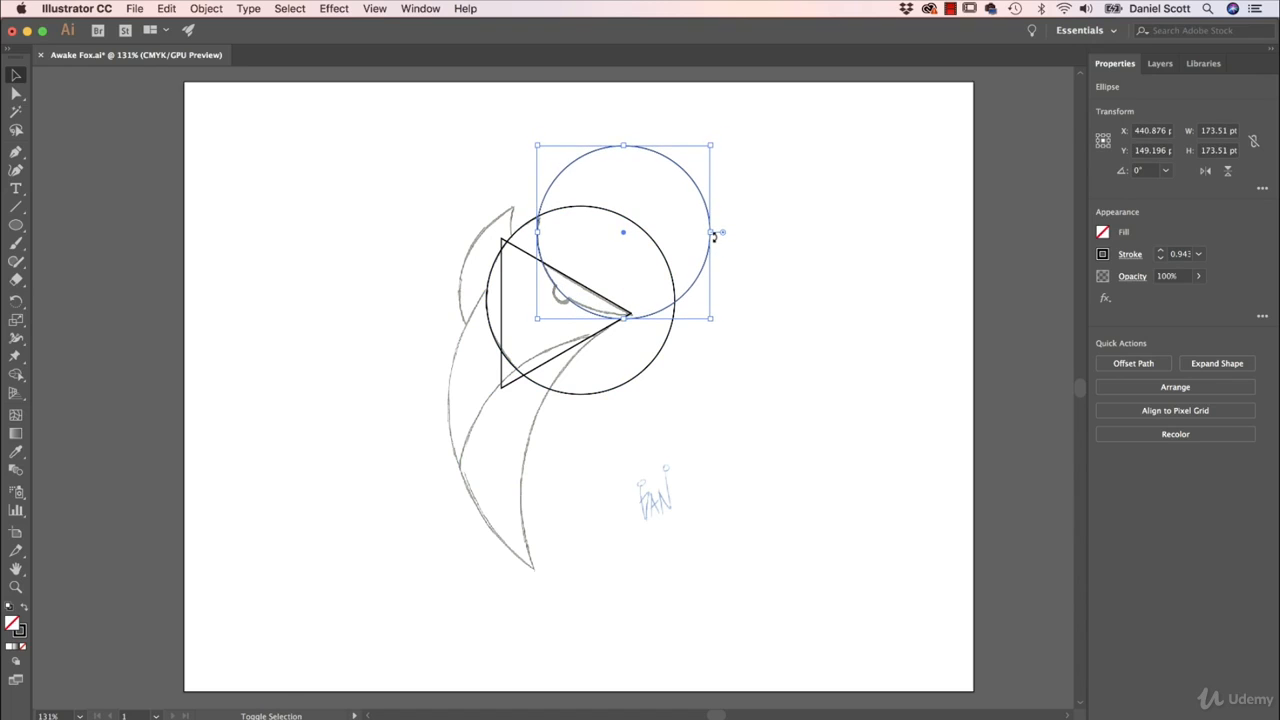
{"action": "key", "text": "Right"}
{"action": "key", "text": "Right"}
{"action": "key", "text": "Right"}
{"action": "key", "text": "Up"}
{"action": "key", "text": "Up"}
{"action": "key", "text": "Up"}
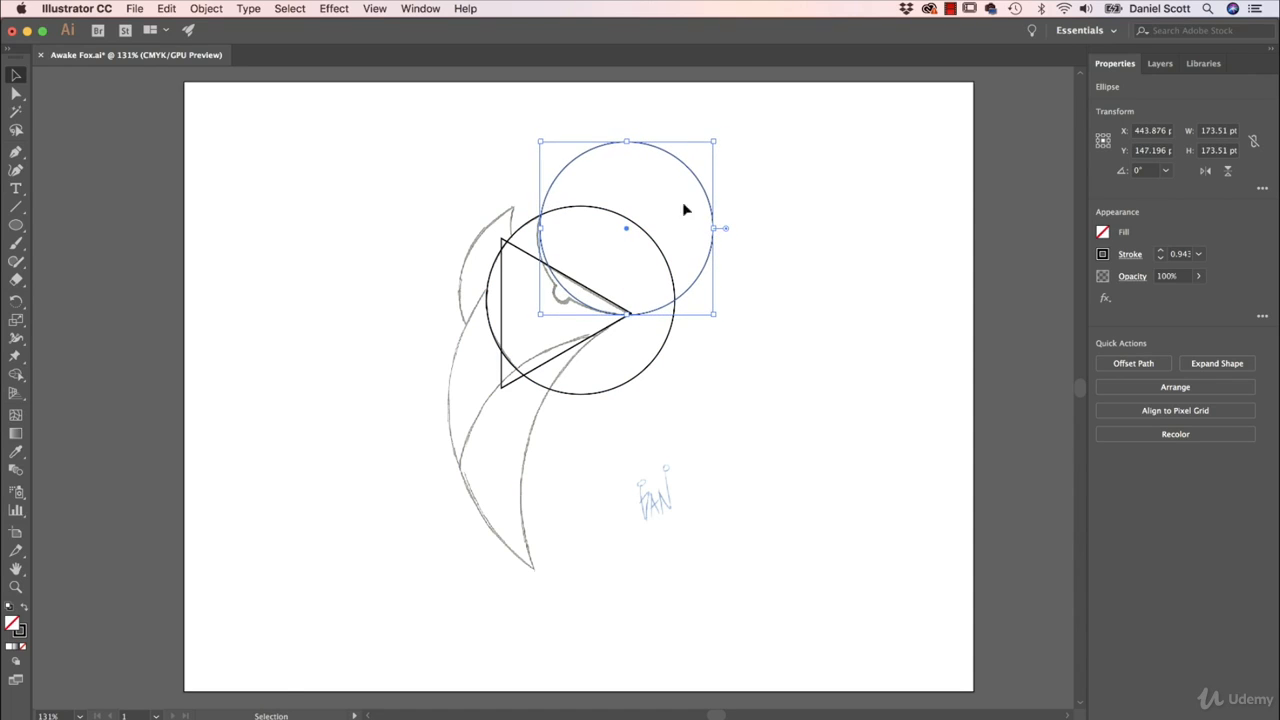
- Shrink the second circle to about 150 pt and nudge it along the ear and brow curve to about X 434, Y 159 pt
{"action": "left_click_drag", "start_coordinate": [713, 141], "coordinate": [691, 160]}
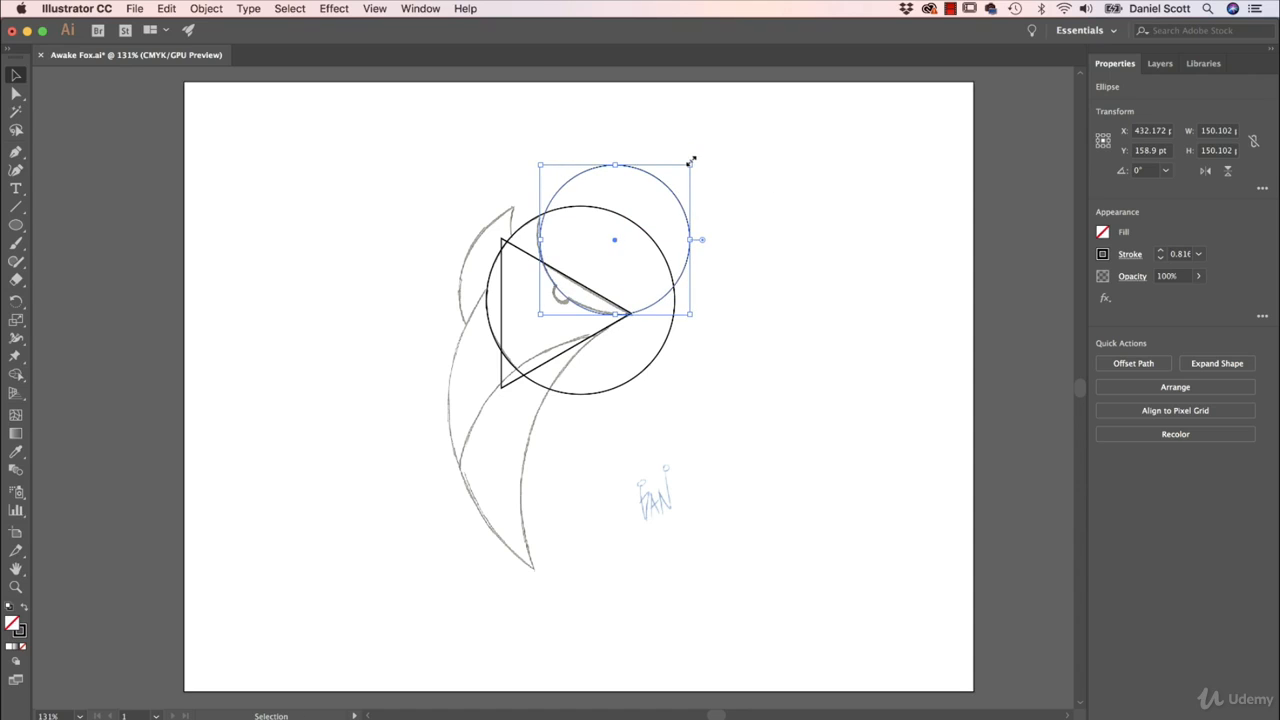
{"action": "key", "text": "Left"}
{"action": "key", "text": "Left"}
{"action": "key", "text": "Left"}
{"action": "key", "text": "Up"}
{"action": "key", "text": "Up"}
{"action": "key", "text": "Up"}
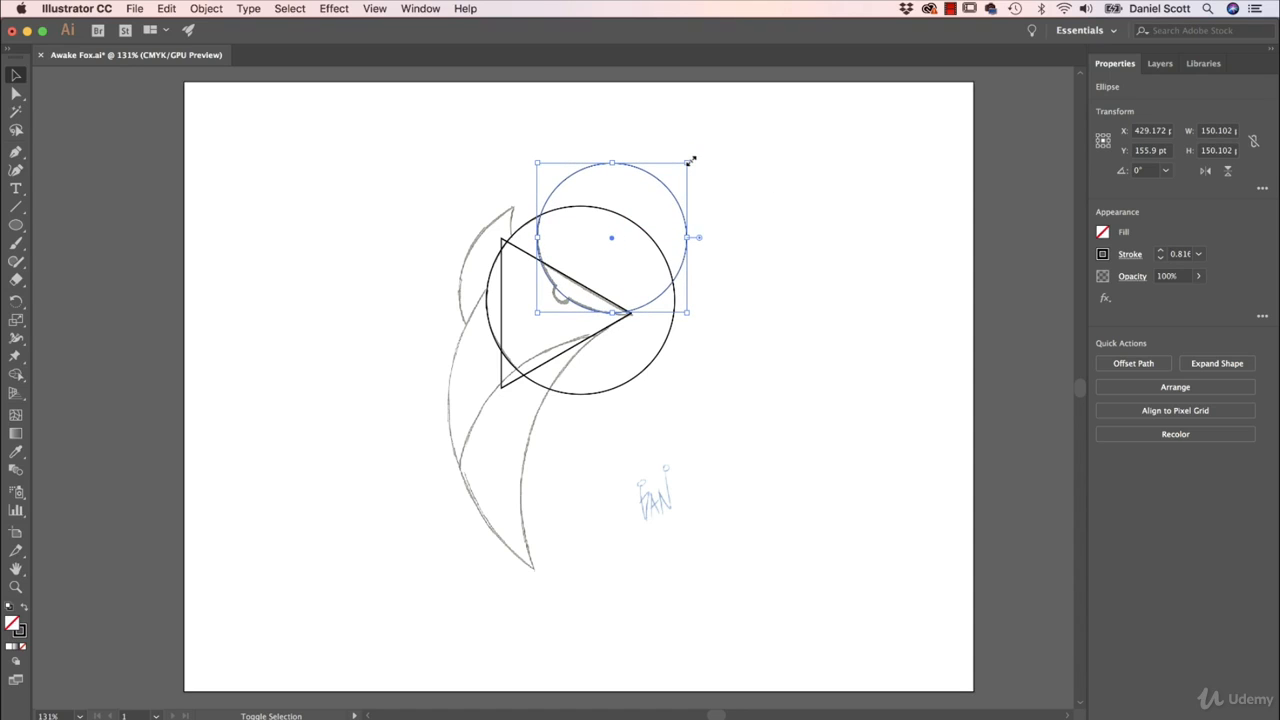
{"action": "key", "text": "Down"}
{"action": "key", "text": "Down"}
{"action": "key", "text": "Right"}
{"action": "key", "text": "Right"}
{"action": "key", "text": "Right"}
{"action": "key", "text": "Right"}
{"action": "key", "text": "Right"}
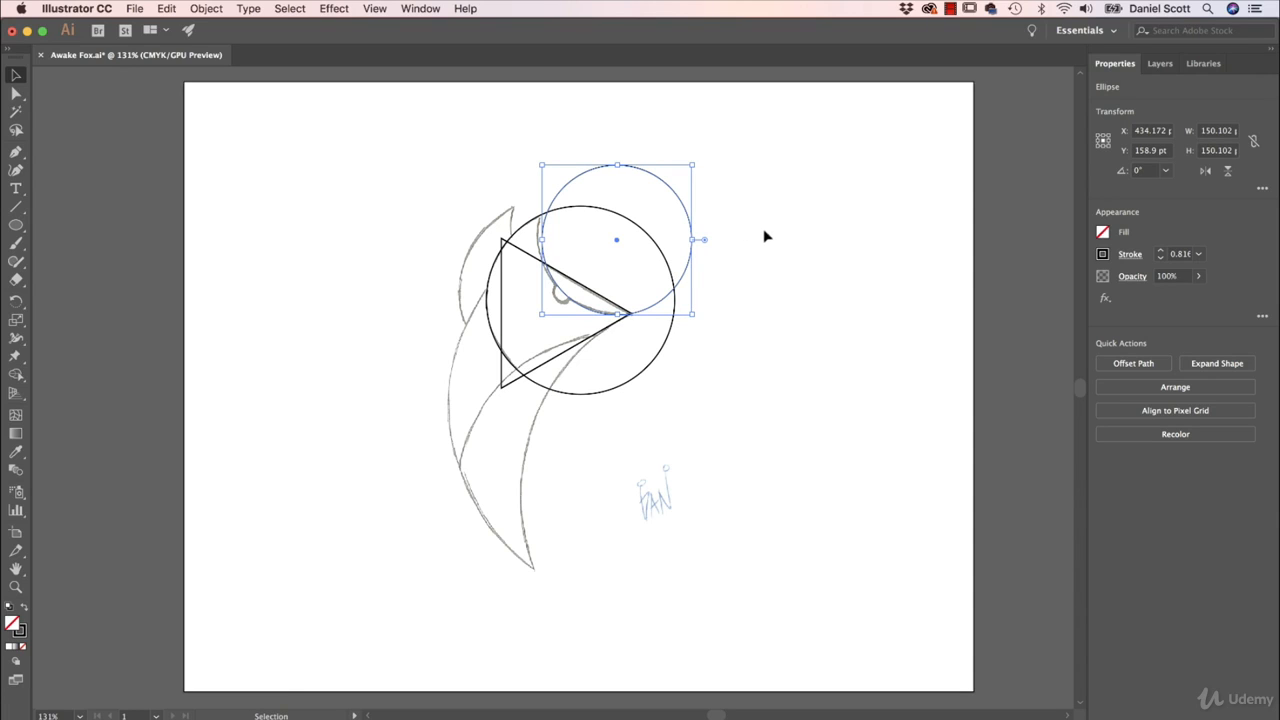
- Select the triangle and both circles and remove the circle regions outside the fox's head with Shape Builder
{"action": "left_click_drag", "start_coordinate": [819, 166], "coordinate": [491, 486]}
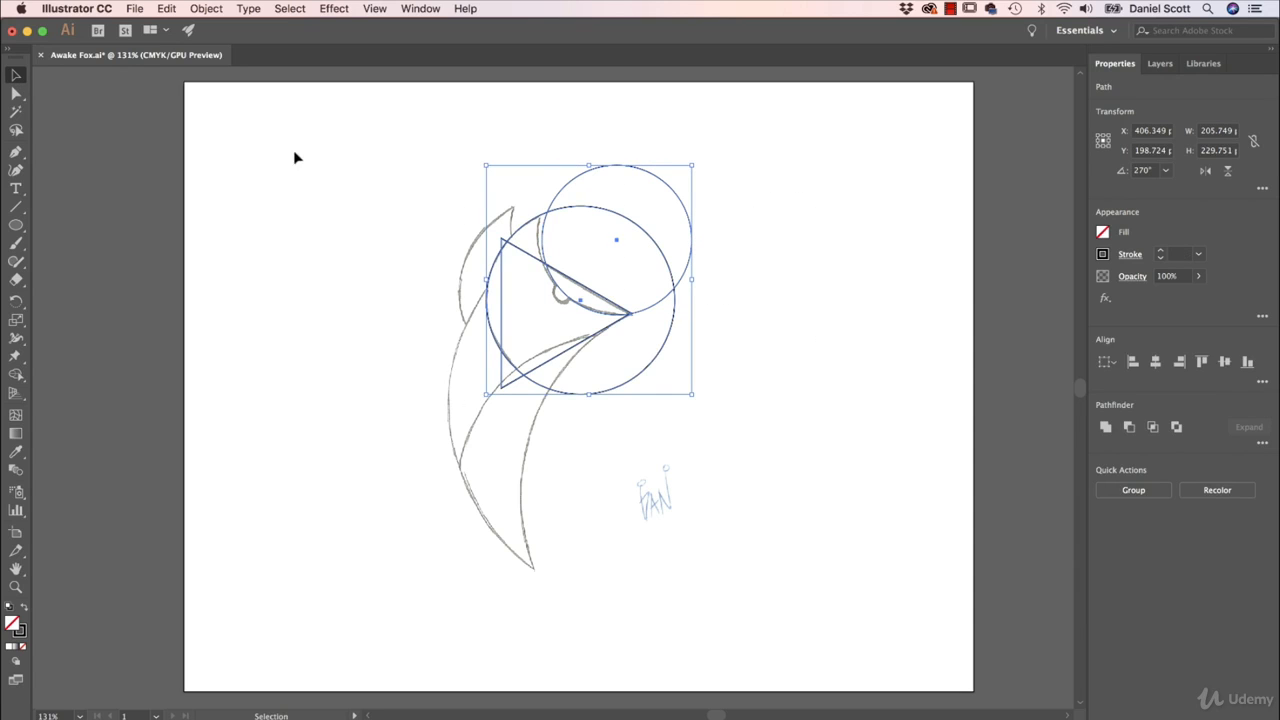
{"action": "left_click_drag", "start_coordinate": [294, 157], "coordinate": [762, 477]}
{"action": "left_click", "coordinate": [16, 375]}
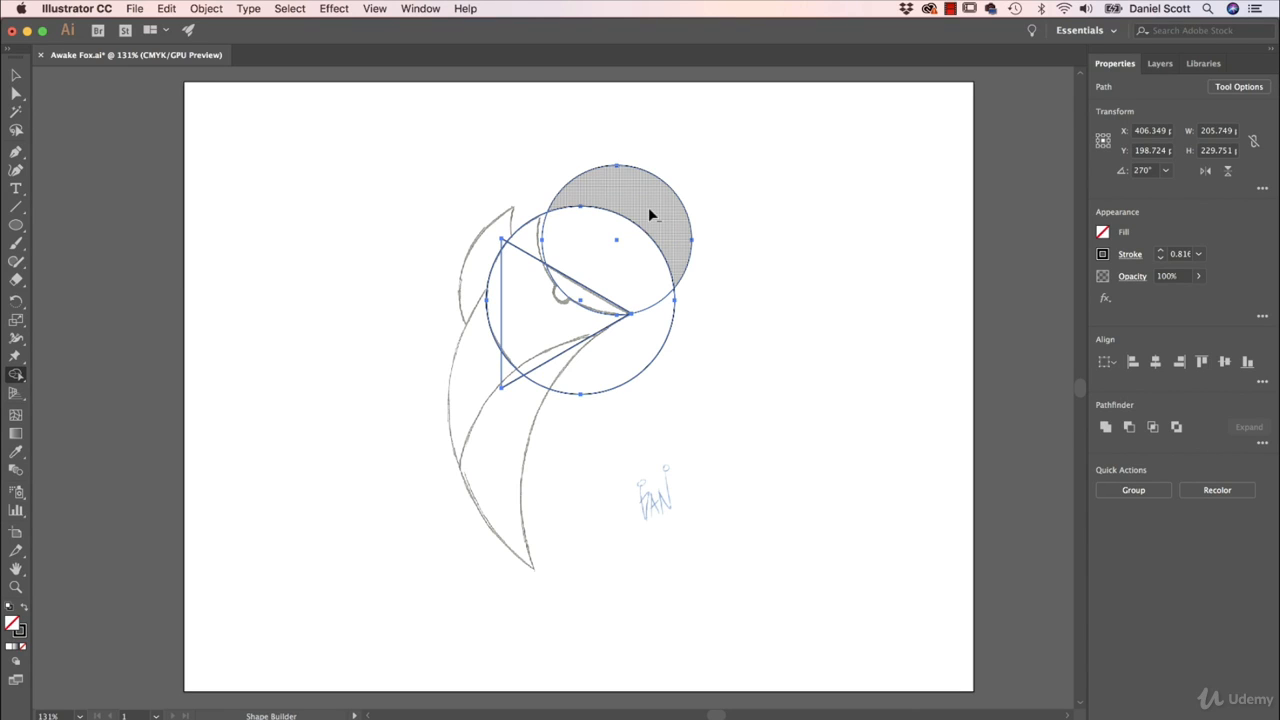
{"action": "mouse_move", "coordinate": [700, 134]}
{"action": "left_mouse_down"}
{"action": "mouse_move", "coordinate": [640, 211]}
{"action": "mouse_move", "coordinate": [631, 246]}
{"action": "left_mouse_up"}
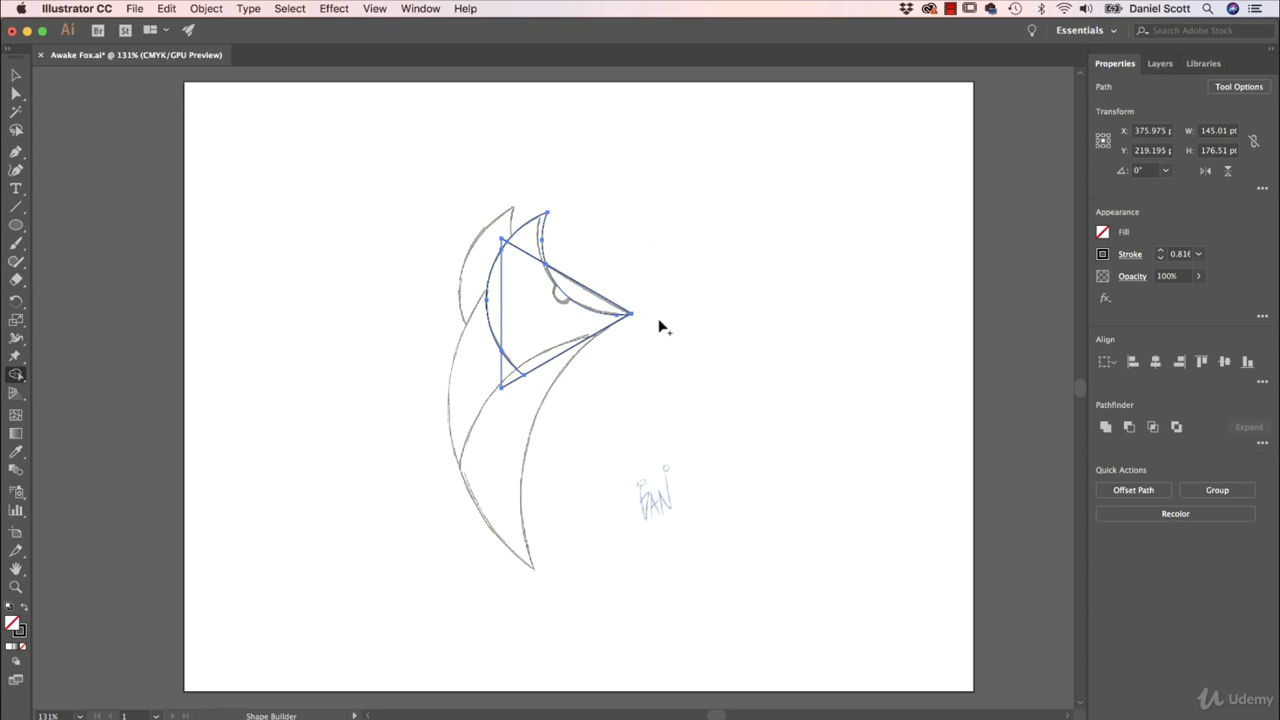
- Merge the head regions into one shape with Shape Builder, keeping the brow wedge separate and removing the triangle's leftover lower corner
{"action": "left_click", "coordinate": [608, 306]}
{"action": "left_click_drag", "start_coordinate": [530, 250], "coordinate": [496, 281]}
{"action": "left_click", "coordinate": [511, 376], "text": "alt"}
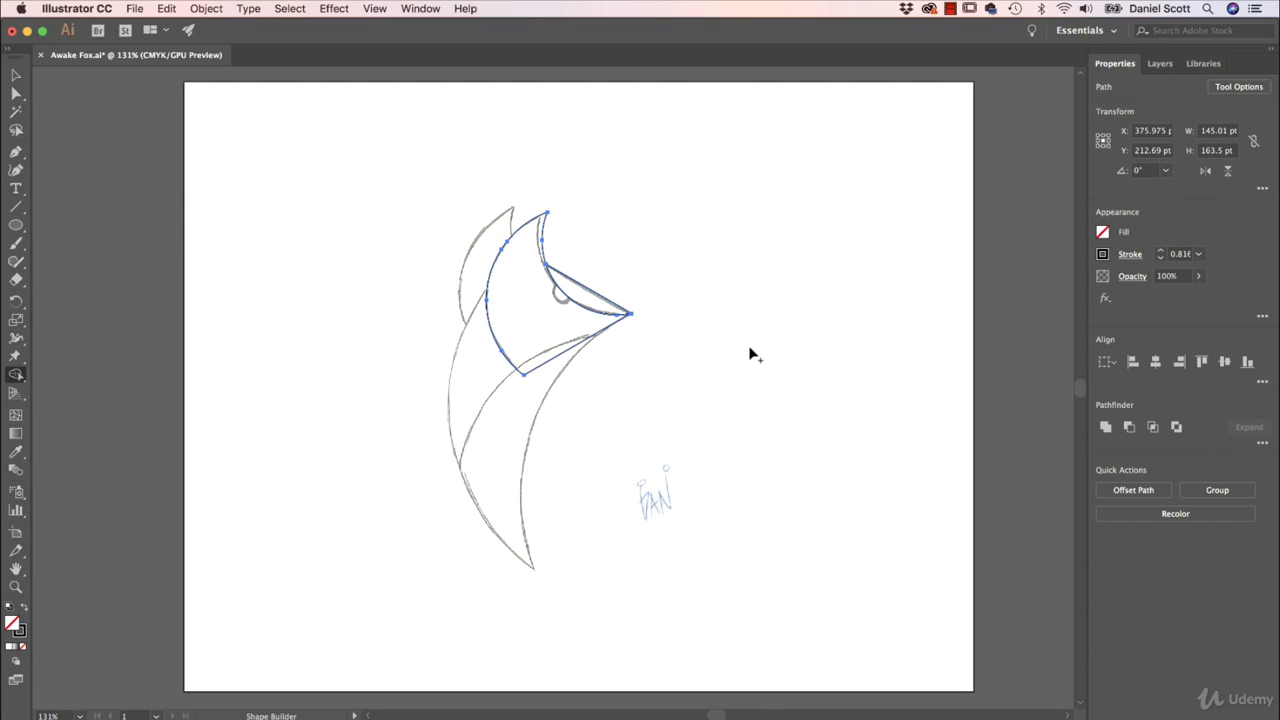
- Duplicate the head shapes and fit the copy over the sketch's rear ear, rotated about 3.5°
{"action": "left_click", "coordinate": [16, 75]}
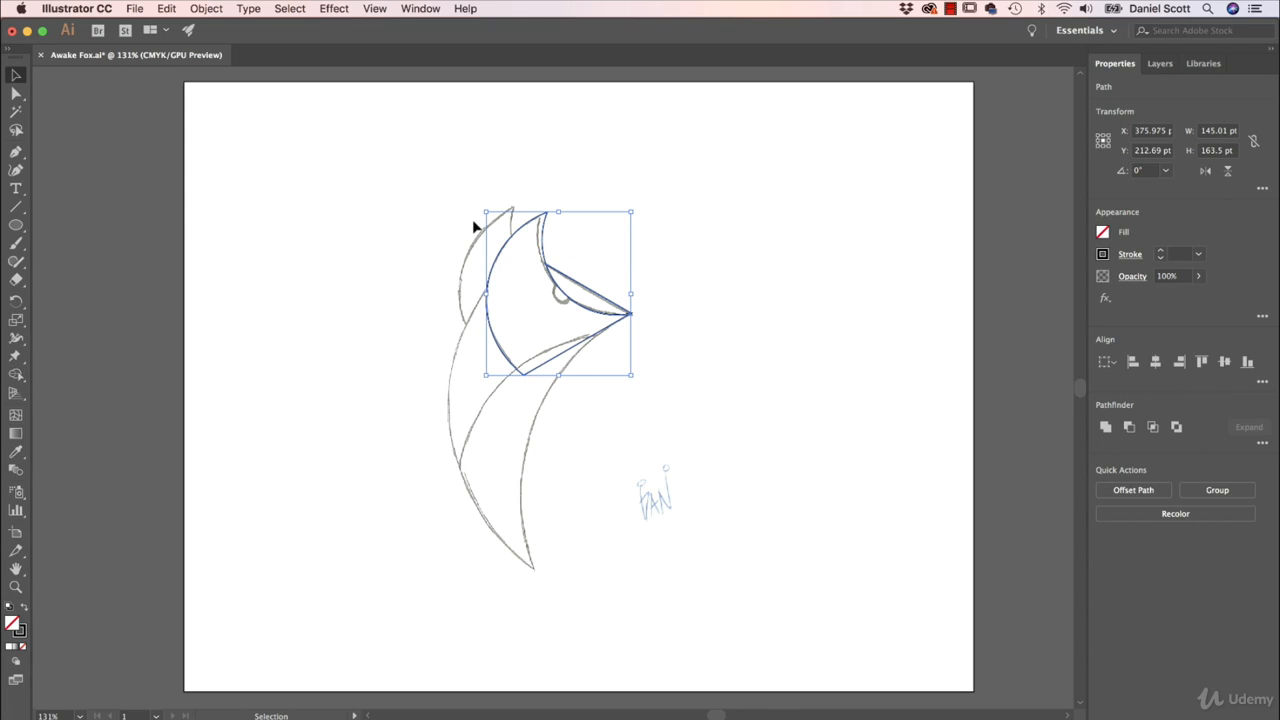
{"action": "key", "text": "super+c"}
{"action": "key", "text": "super+v"}
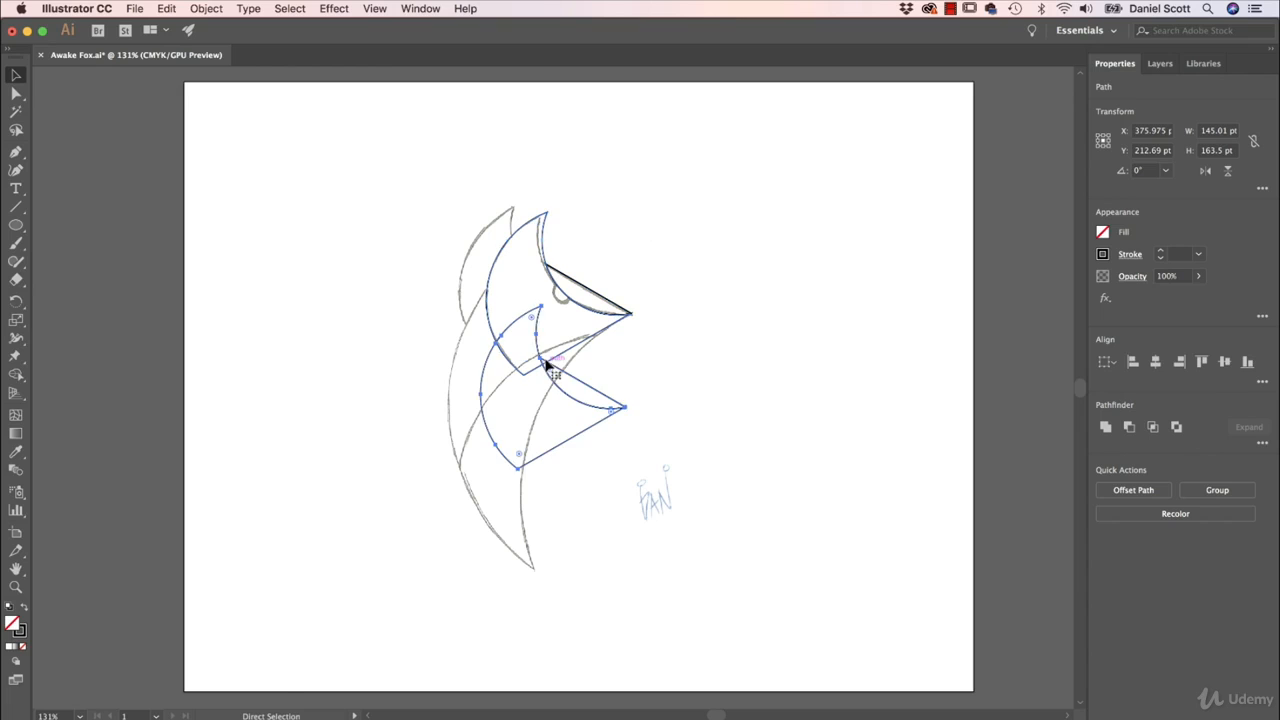
{"action": "left_click_drag", "start_coordinate": [581, 440], "coordinate": [558, 337]}
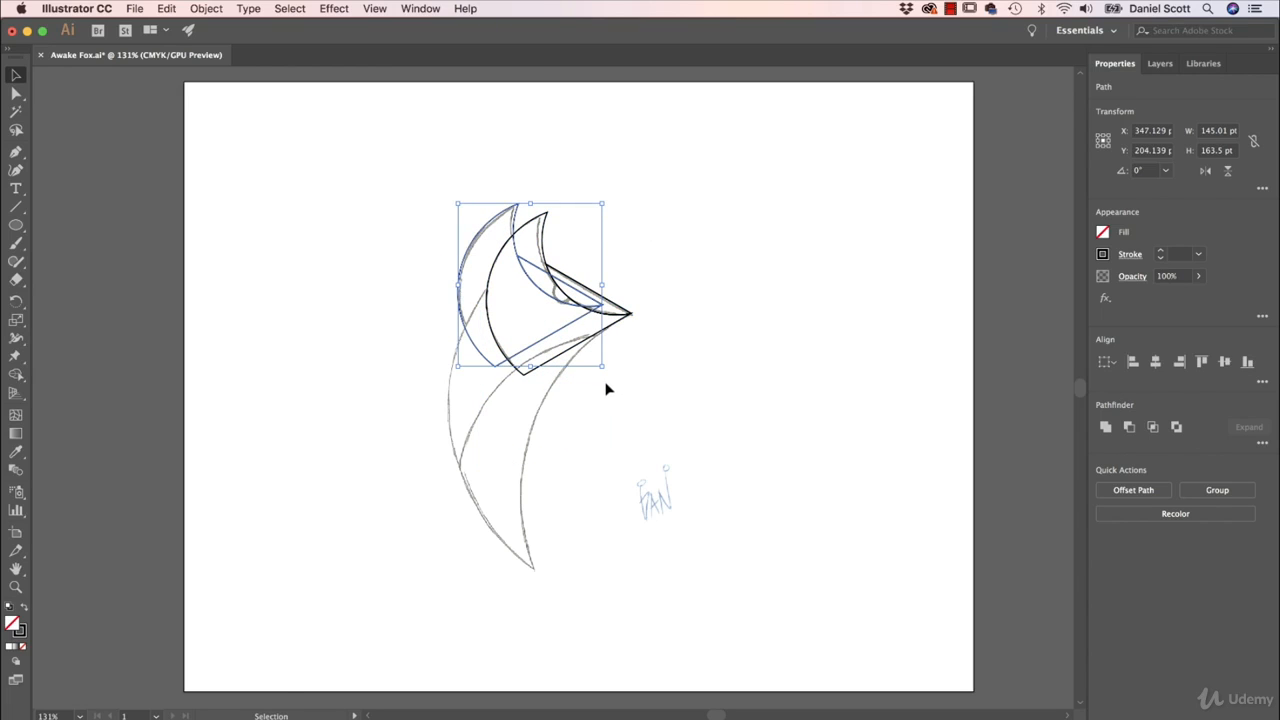
{"action": "left_click_drag", "start_coordinate": [609, 375], "coordinate": [596, 332]}
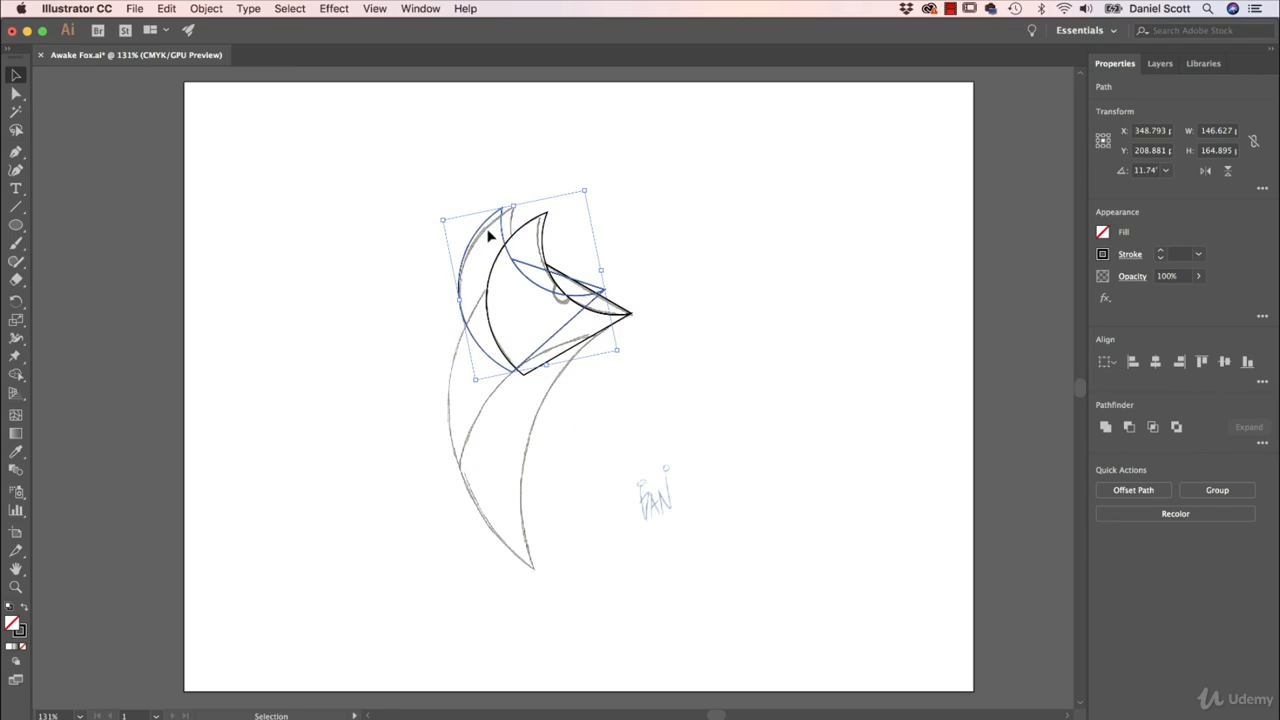
{"action": "left_click_drag", "start_coordinate": [503, 231], "coordinate": [512, 234]}
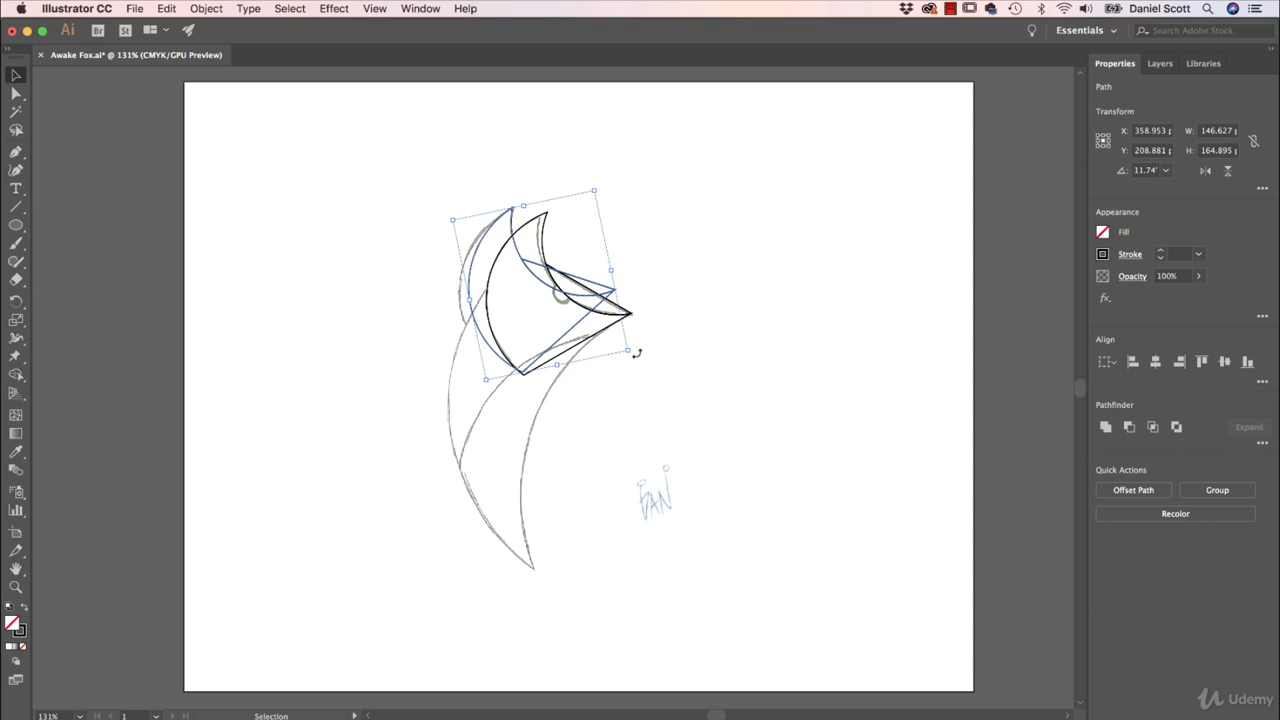
{"action": "left_click_drag", "start_coordinate": [636, 353], "coordinate": [630, 364]}
{"action": "left_click_drag", "start_coordinate": [528, 222], "coordinate": [513, 216]}
- Select both heads and merge the overlapping fragments with Shape Builder into the front head and the brow wedge, leaving the rear ear separate
{"action": "left_click_drag", "start_coordinate": [326, 174], "coordinate": [733, 384]}
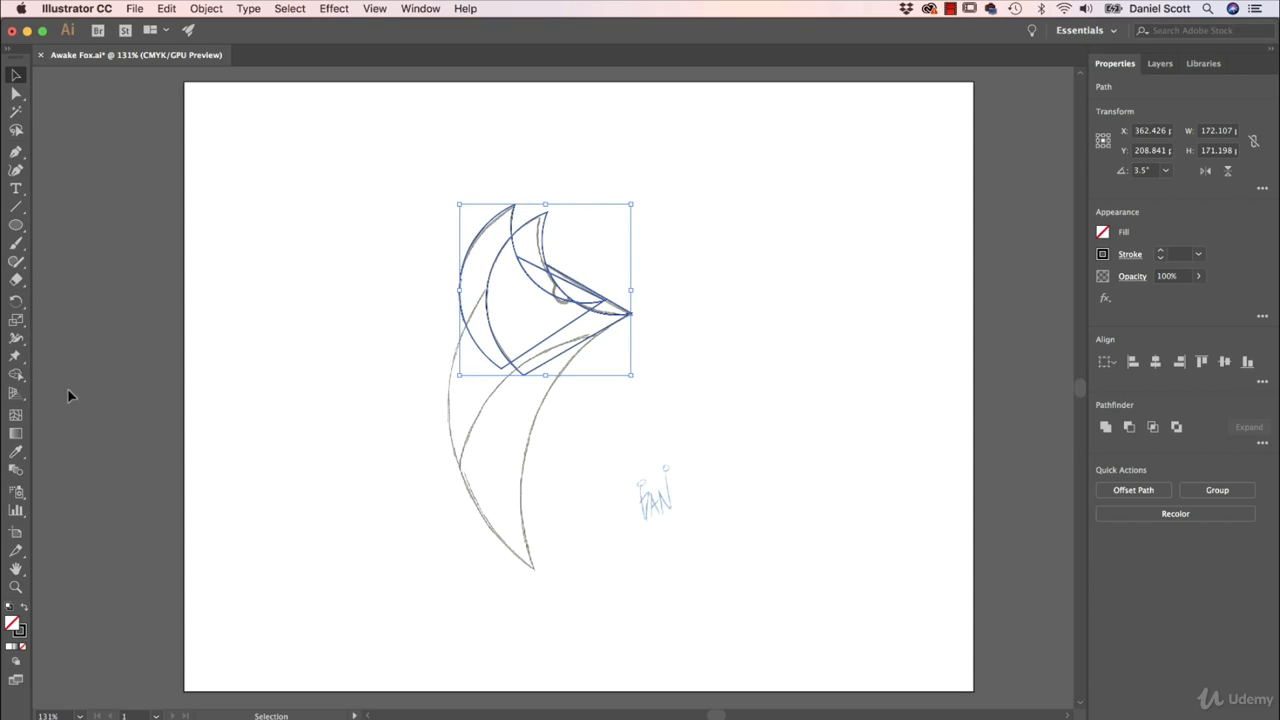
{"action": "left_click", "coordinate": [16, 374]}
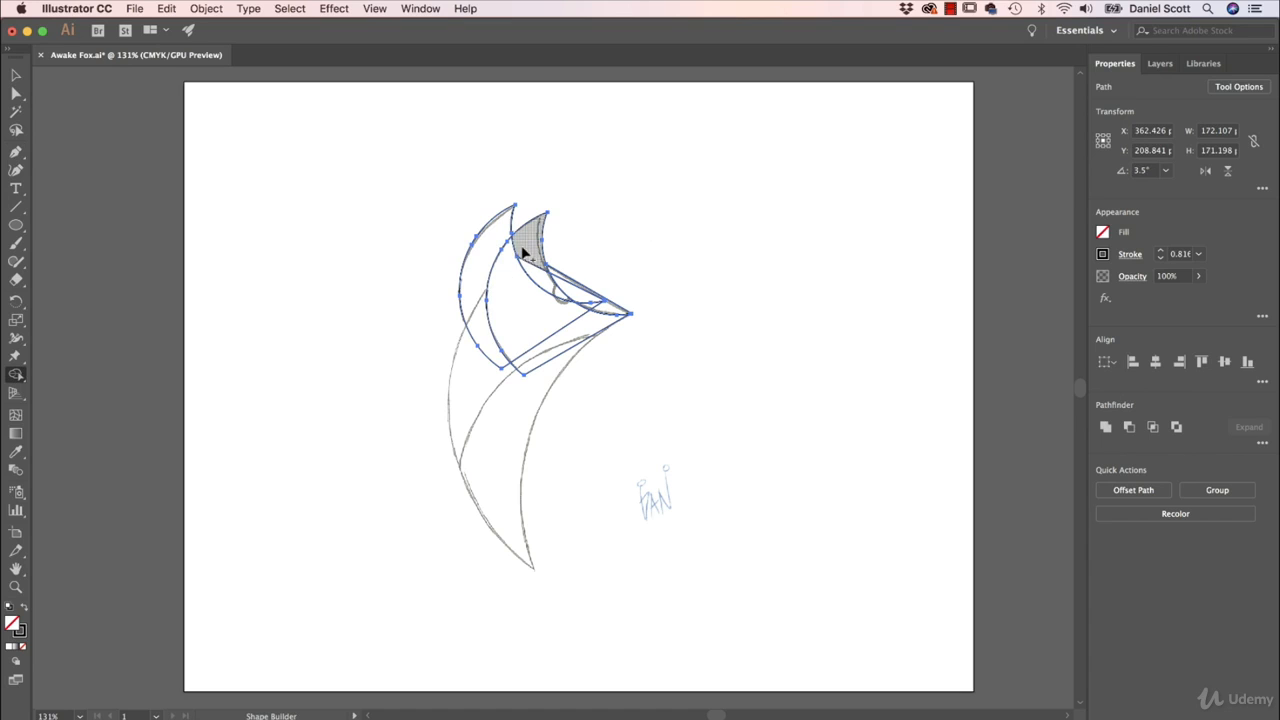
{"action": "left_click_drag", "start_coordinate": [554, 323], "coordinate": [578, 333]}
{"action": "key", "text": "super+equal"}
{"action": "key", "text": "super+equal"}
{"action": "key", "text": "super+equal"}
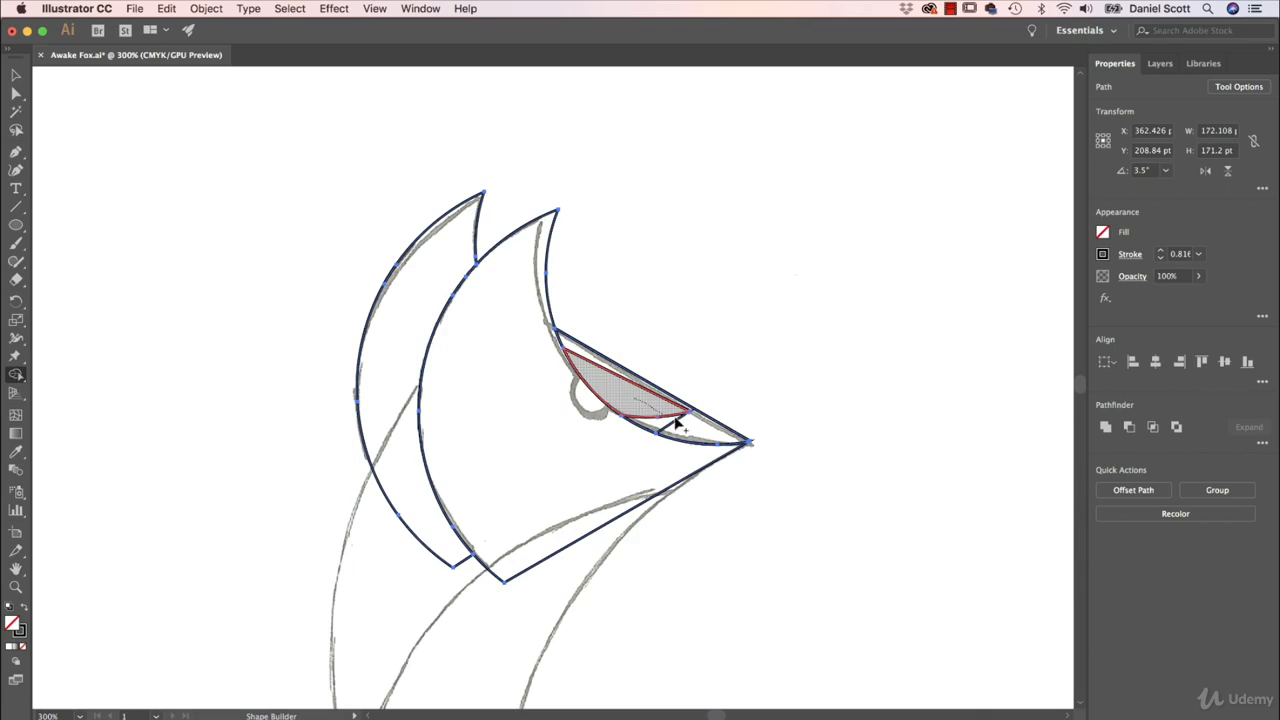
{"action": "left_click_drag", "start_coordinate": [678, 425], "coordinate": [625, 385]}
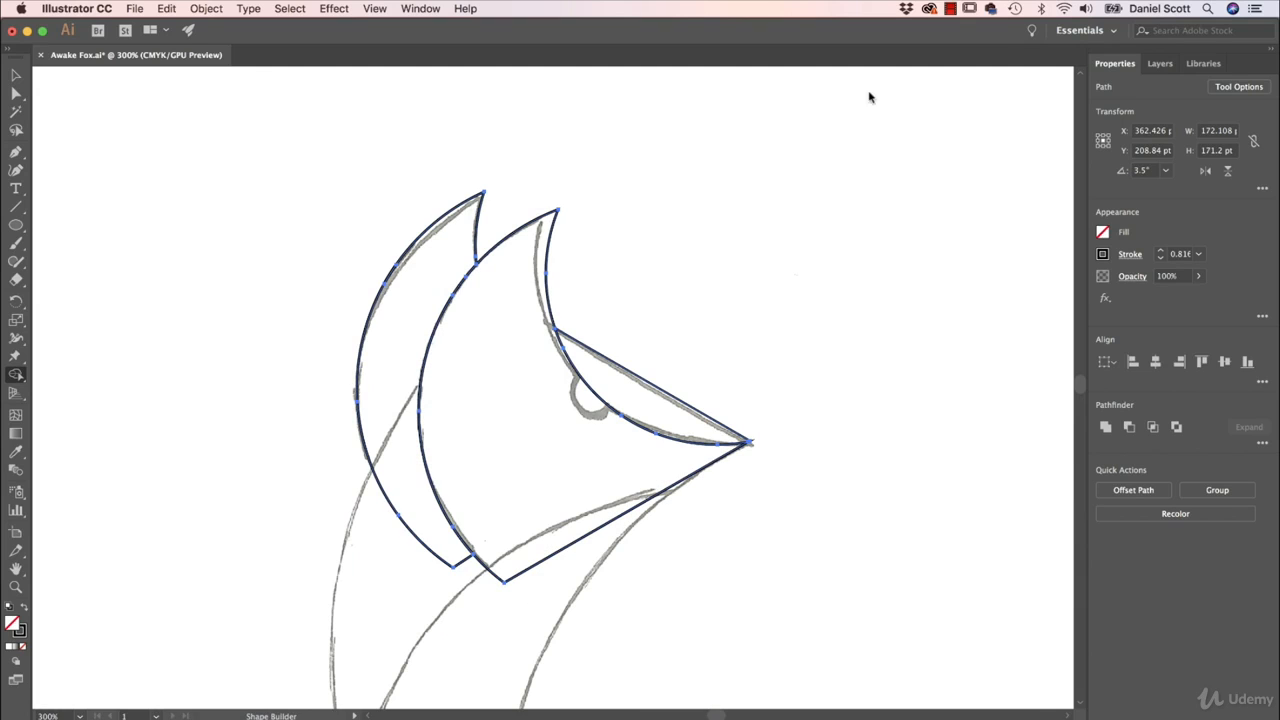
- Toggle the template layer's visibility to compare the traced shapes with the sketch, ending with the template shown
{"action": "left_click", "coordinate": [1160, 65]}
{"action": "left_click", "coordinate": [1100, 104]}
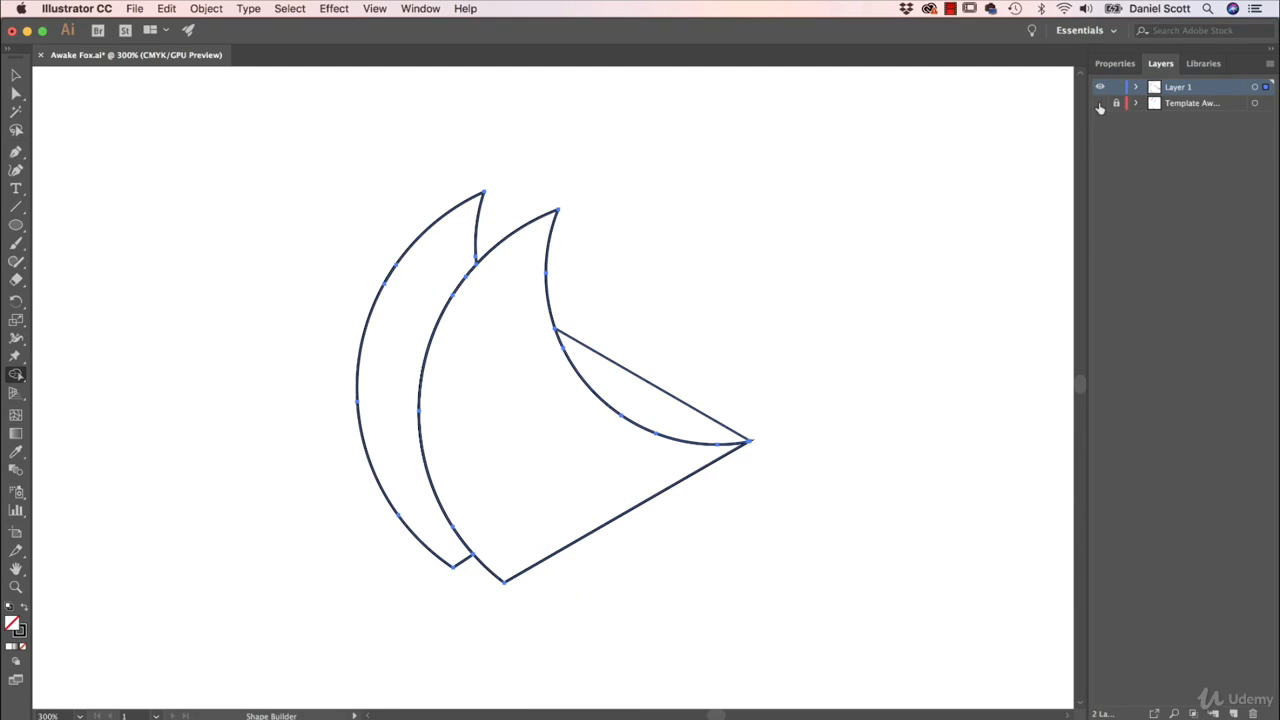
{"action": "left_click", "coordinate": [1100, 104]}
{"action": "left_click", "coordinate": [1100, 104]}
{"action": "left_click", "coordinate": [1100, 104]}
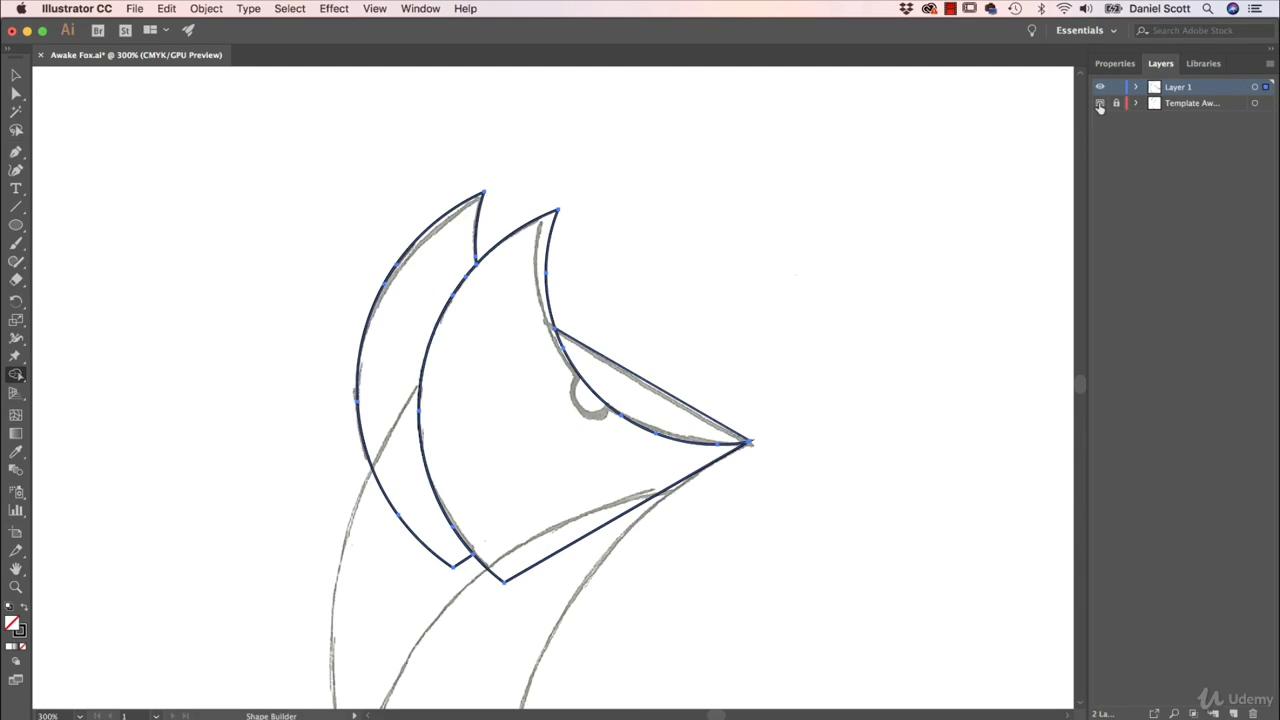
{"action": "left_click", "coordinate": [1100, 104]}
{"action": "left_click", "coordinate": [1100, 104]}
{"action": "left_click", "coordinate": [1100, 104]}
{"action": "left_click", "coordinate": [1100, 104]}
{"action": "left_click", "coordinate": [1100, 104]}
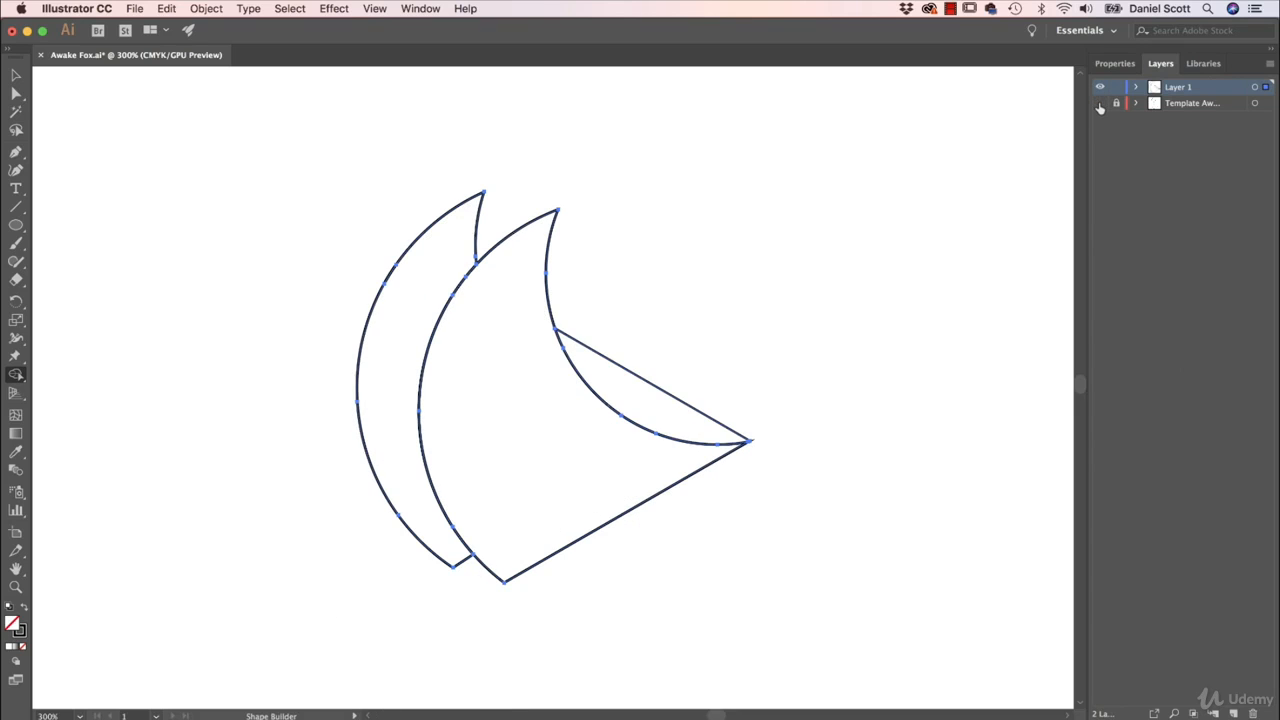
{"action": "left_click", "coordinate": [1100, 104]}
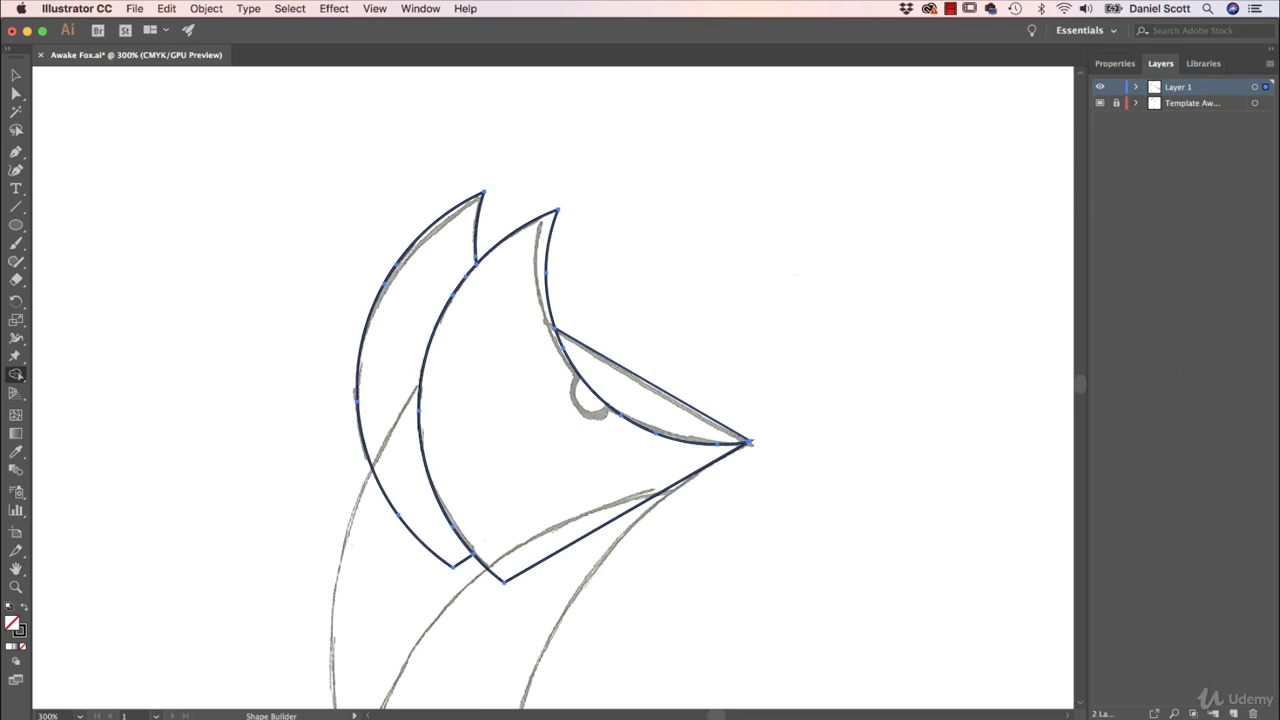
- Draw a small circle over the sketched eye with the Ellipse tool and nudge it to match the eye's lower curve
{"action": "left_click", "coordinate": [16, 226]}
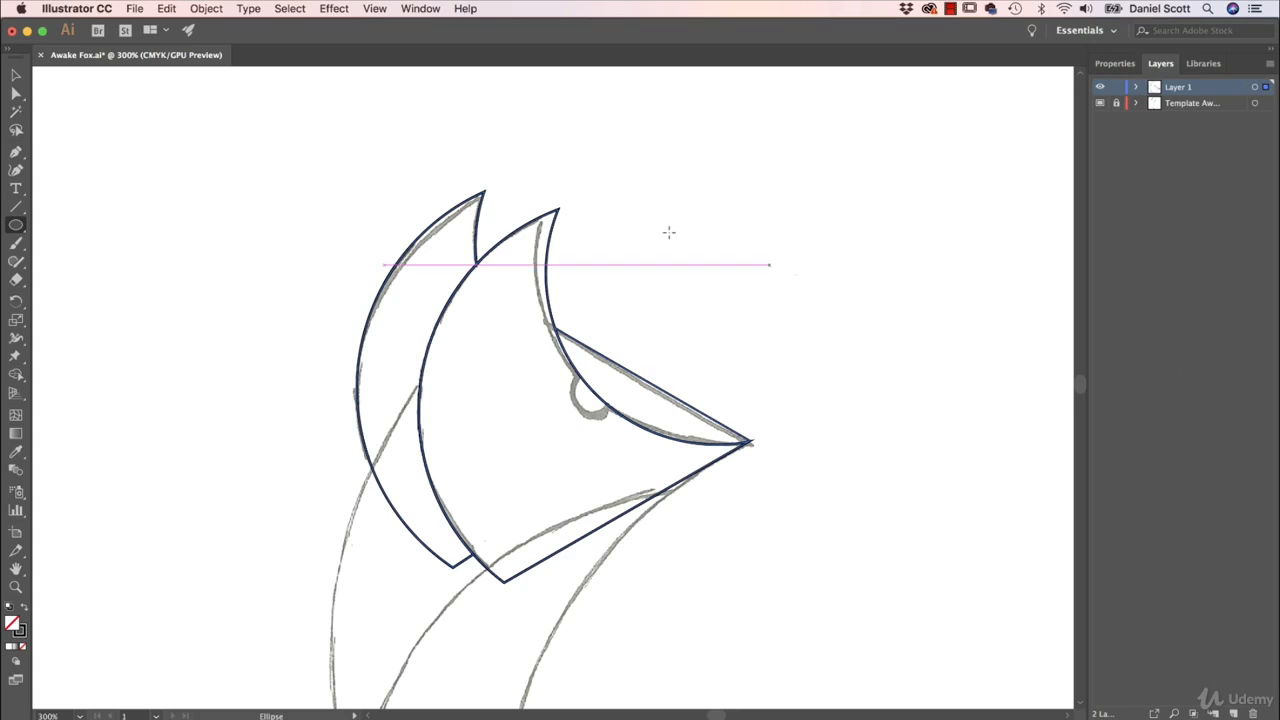
{"action": "left_click_drag", "start_coordinate": [655, 290], "coordinate": [681, 303]}
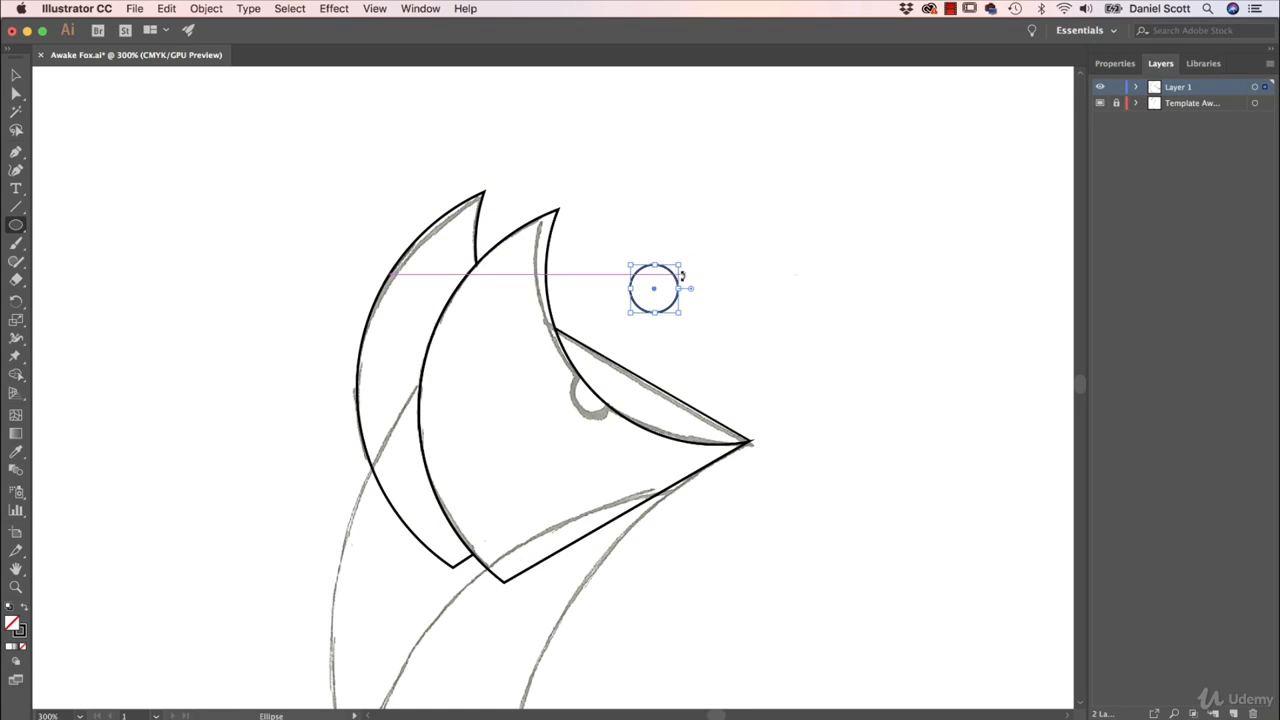
{"action": "key", "text": "super+z"}
{"action": "left_click_drag", "start_coordinate": [572, 377], "coordinate": [620, 424]}
{"action": "key", "text": "v"}
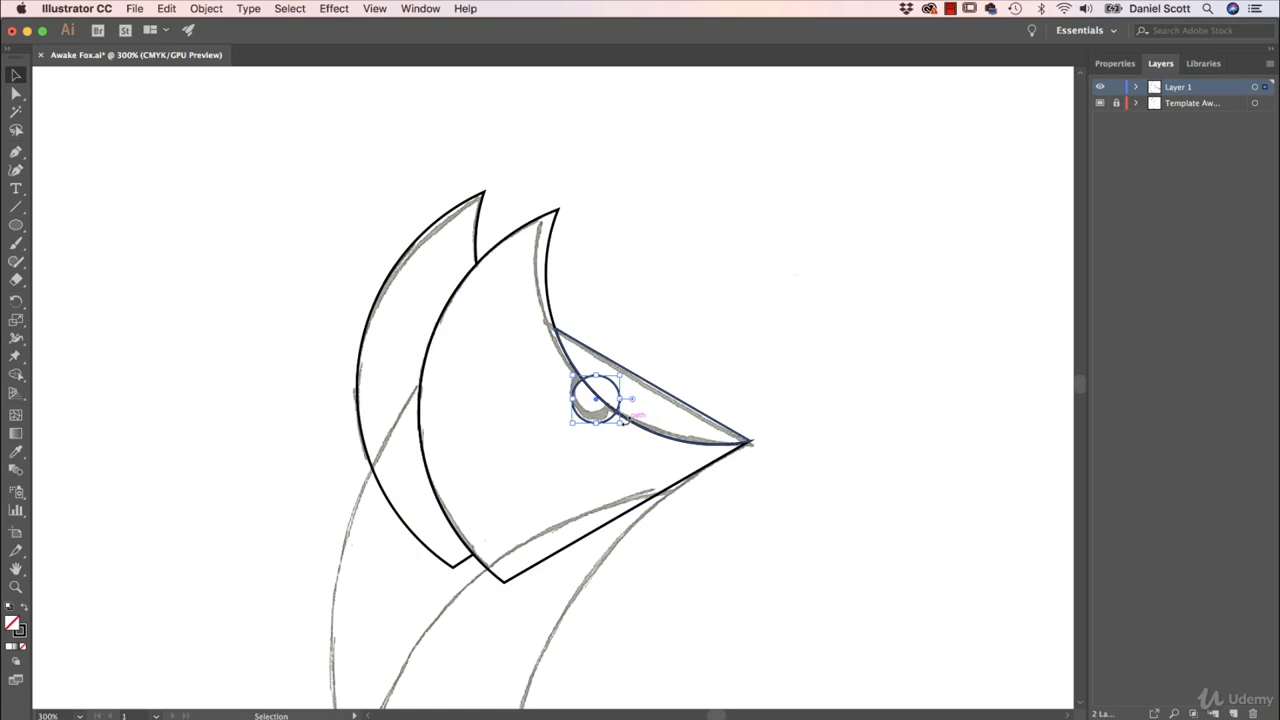
{"action": "key", "text": "Up"}
{"action": "key", "text": "Up"}
{"action": "key", "text": "Up"}
{"action": "key", "text": "Left"}
{"action": "key", "text": "Up"}
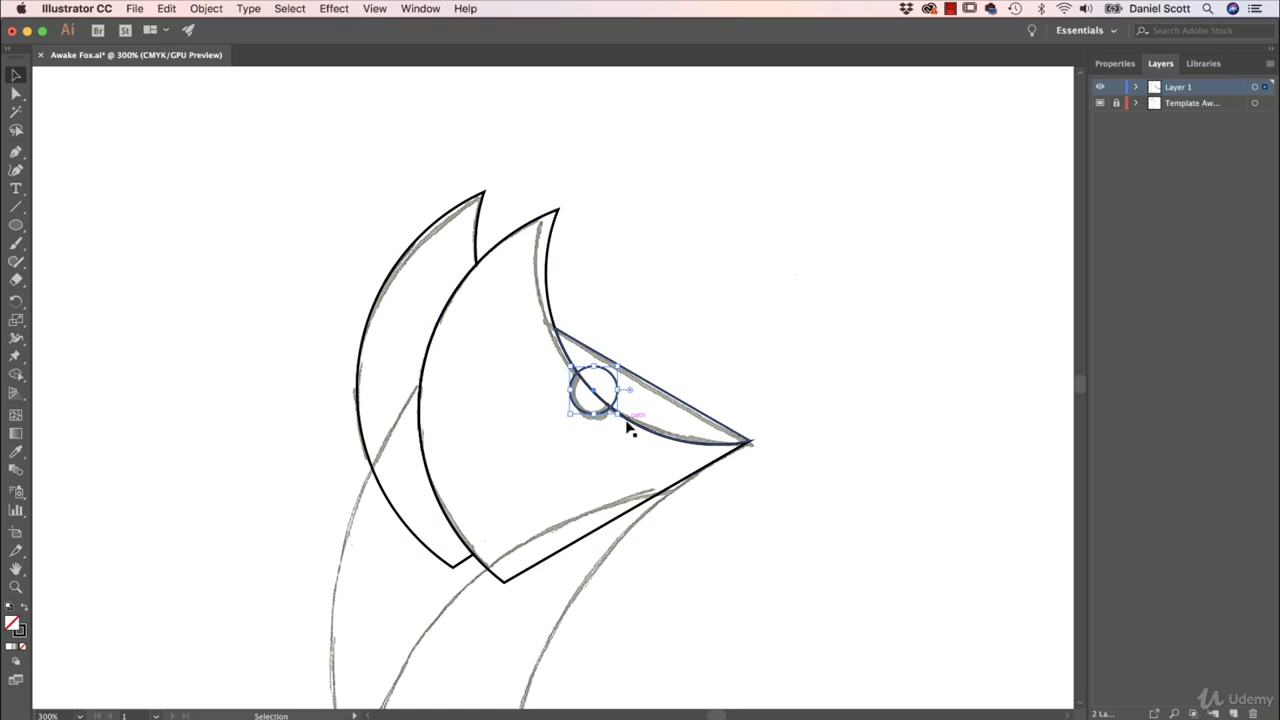
- Select the eye circle, front head and brow wedge, merge the circle into the wedge with Shape Builder, and deselect everything
{"action": "left_click_drag", "start_coordinate": [724, 291], "coordinate": [558, 420]}
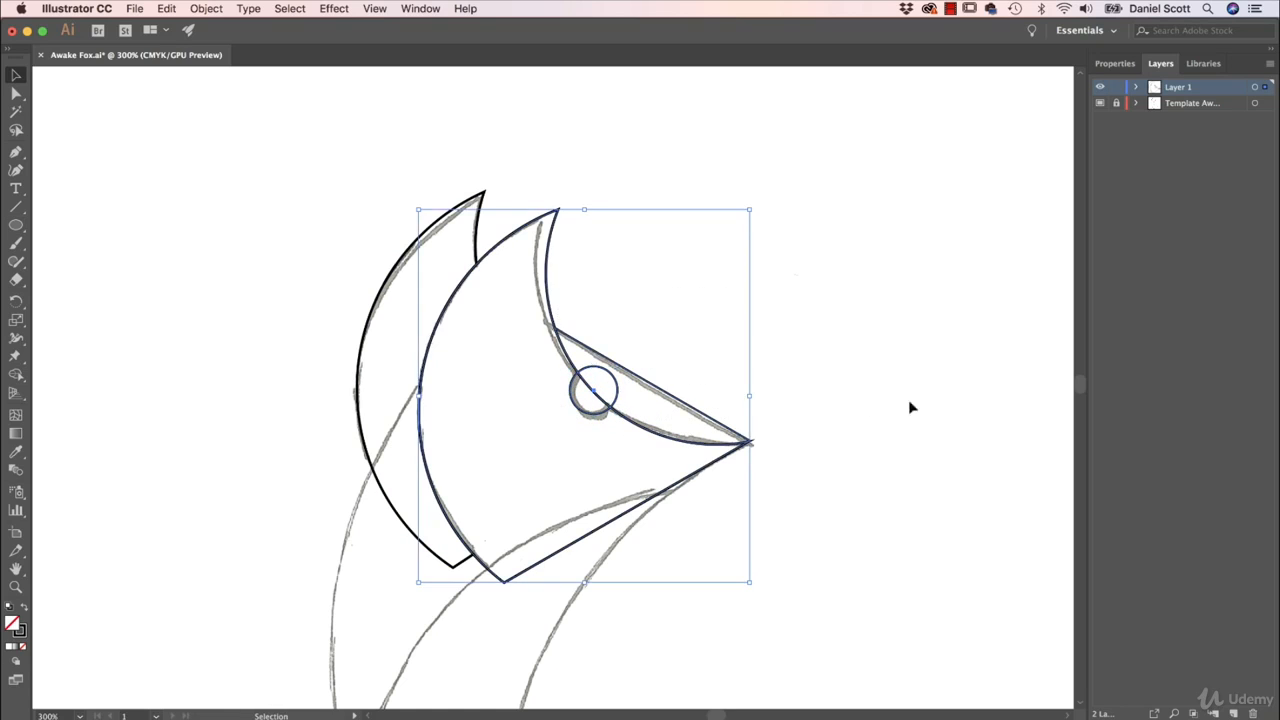
{"action": "left_click", "coordinate": [16, 375]}
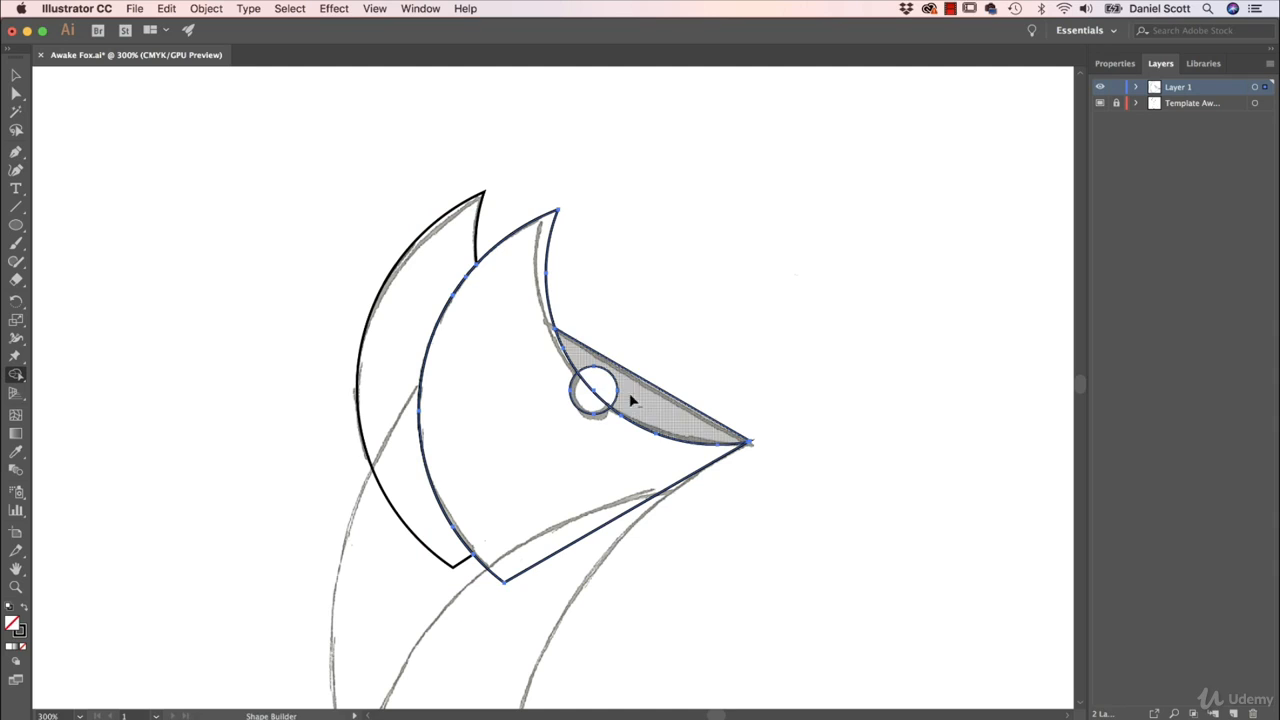
{"action": "mouse_move", "coordinate": [633, 398]}
{"action": "left_mouse_down"}
{"action": "mouse_move", "coordinate": [608, 386]}
{"action": "mouse_move", "coordinate": [590, 396]}
{"action": "left_mouse_up"}
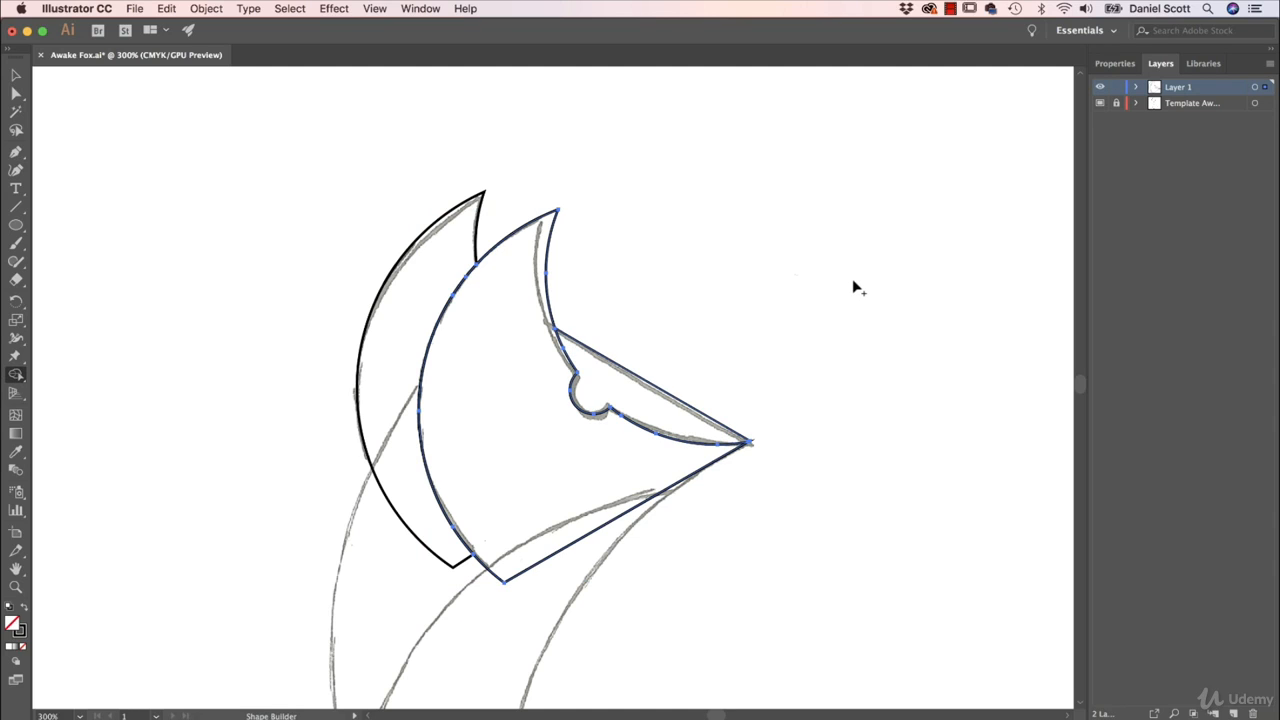
{"action": "key", "text": "v"}
{"action": "left_click", "coordinate": [745, 275]}
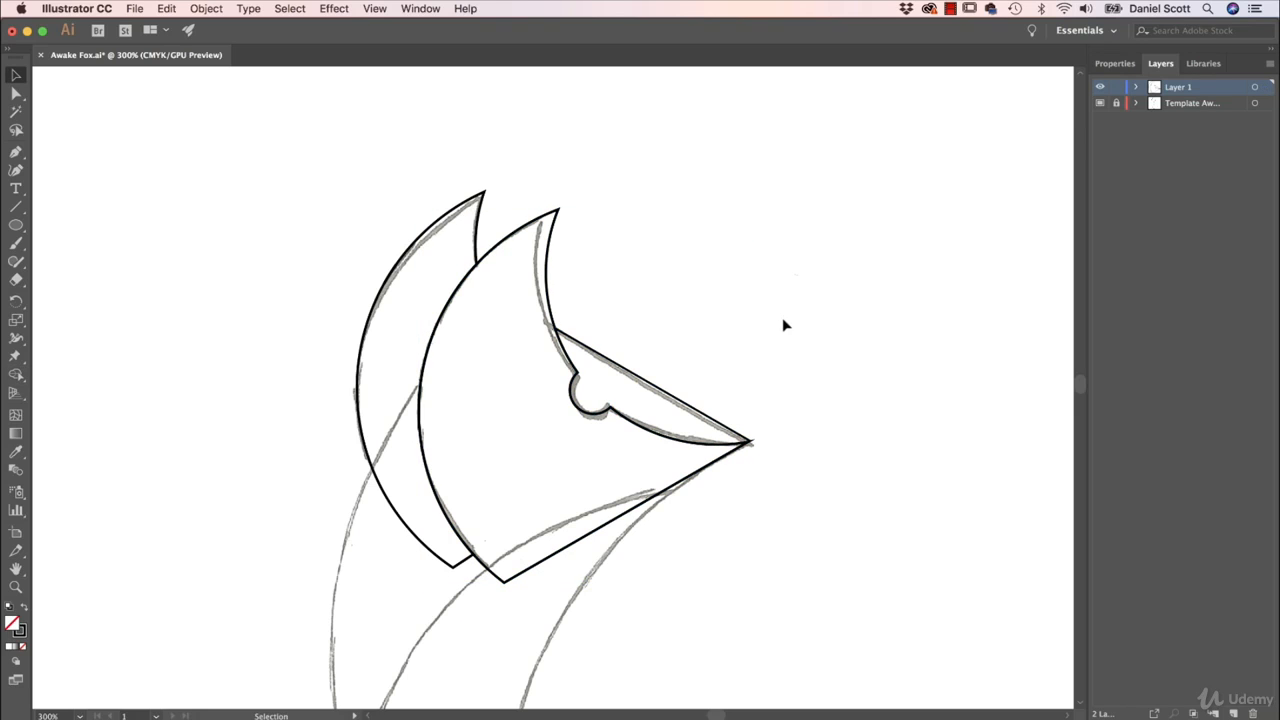
- Toggle the template layer's visibility to check the merged eye and head outlines against the sketch, leaving the template shown
{"action": "left_click", "coordinate": [1099, 104]}
{"action": "left_click", "coordinate": [1099, 104]}
{"action": "left_click", "coordinate": [1099, 104]}
{"action": "left_click", "coordinate": [1099, 104]}
- Draw a large circle with the Ellipse tool, then move and proportionally scale it to follow the sketched outer back curve
{"action": "key", "text": "super+1"}
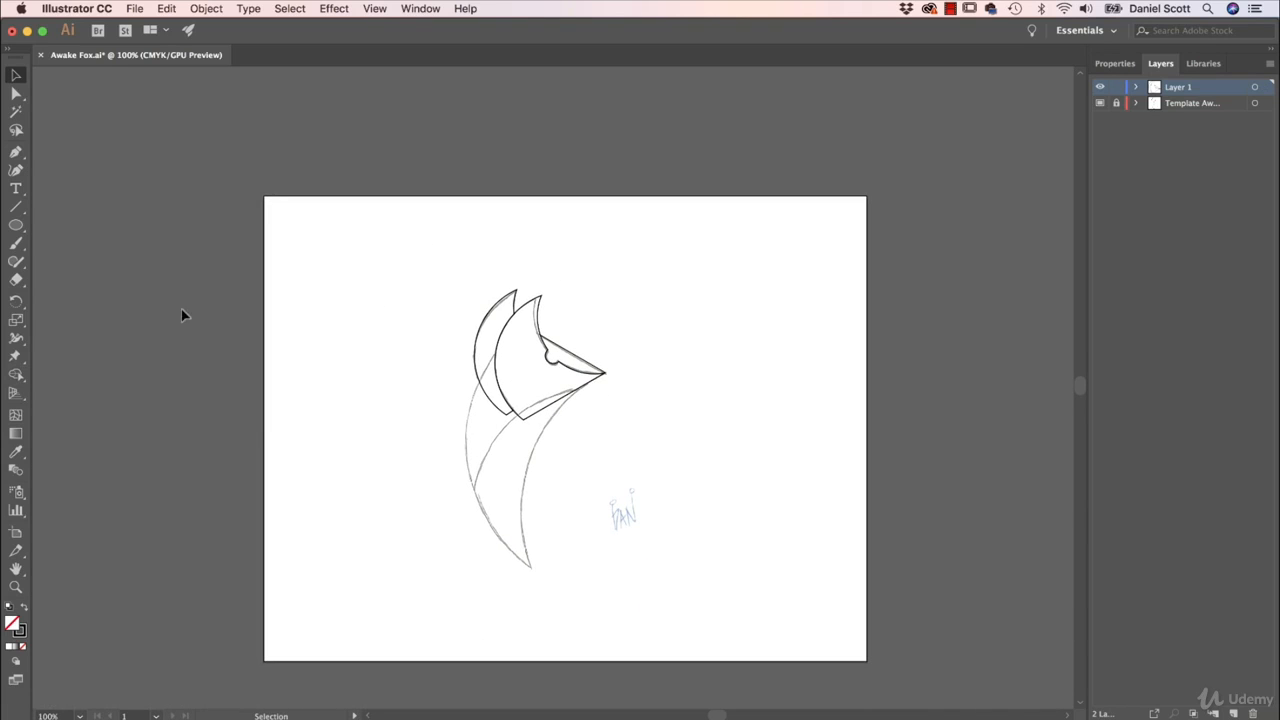
{"action": "left_click", "coordinate": [16, 225]}
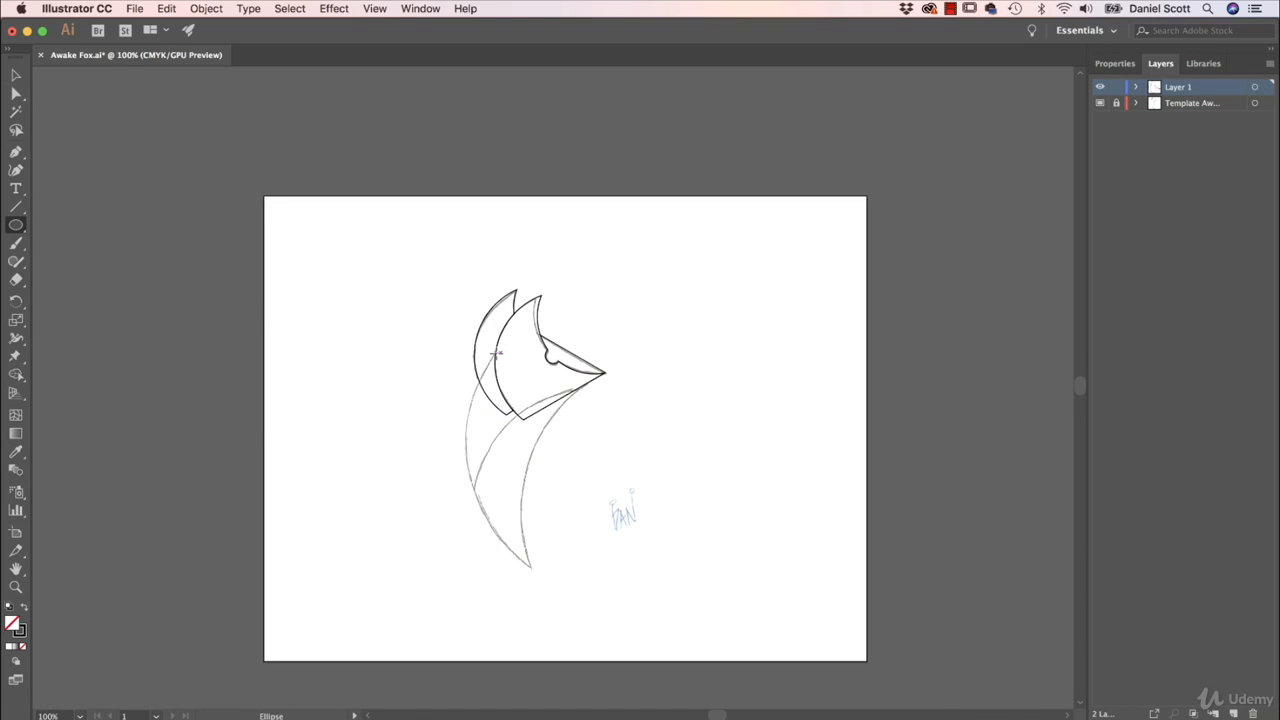
{"action": "left_click_drag", "start_coordinate": [422, 232], "coordinate": [830, 655]}
{"action": "key", "text": "v"}
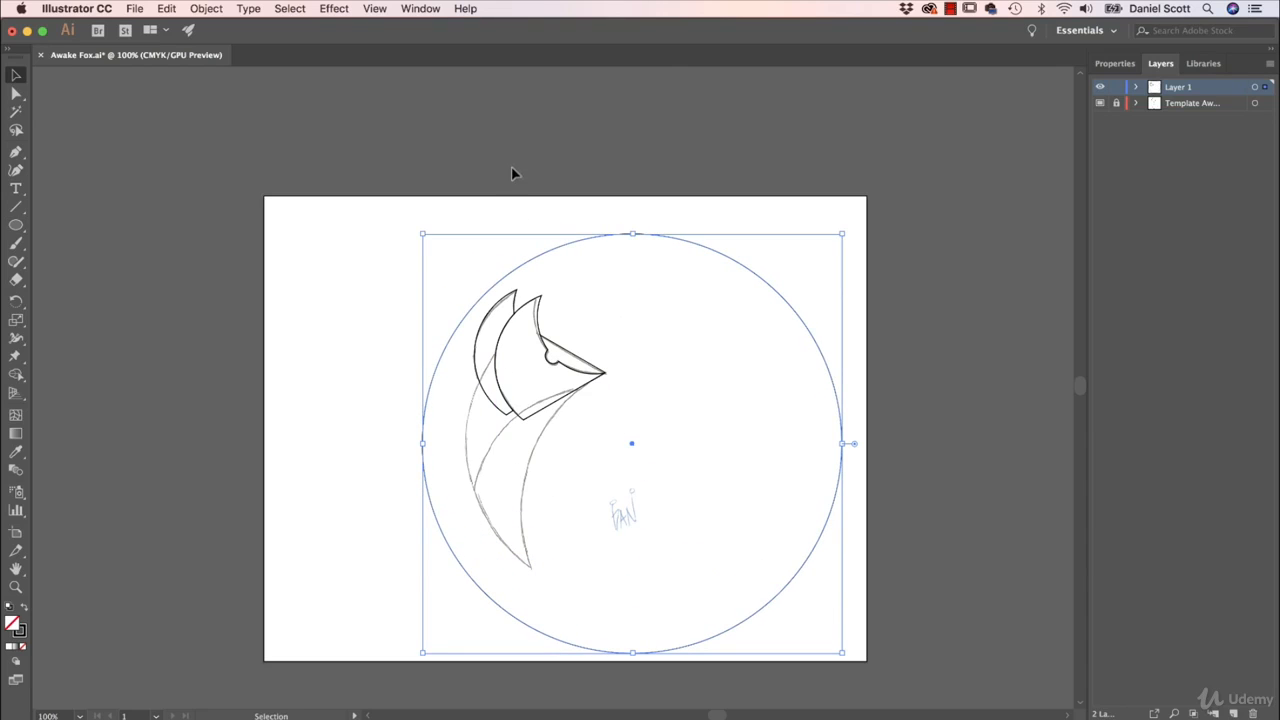
{"action": "left_click_drag", "start_coordinate": [574, 246], "coordinate": [620, 243]}
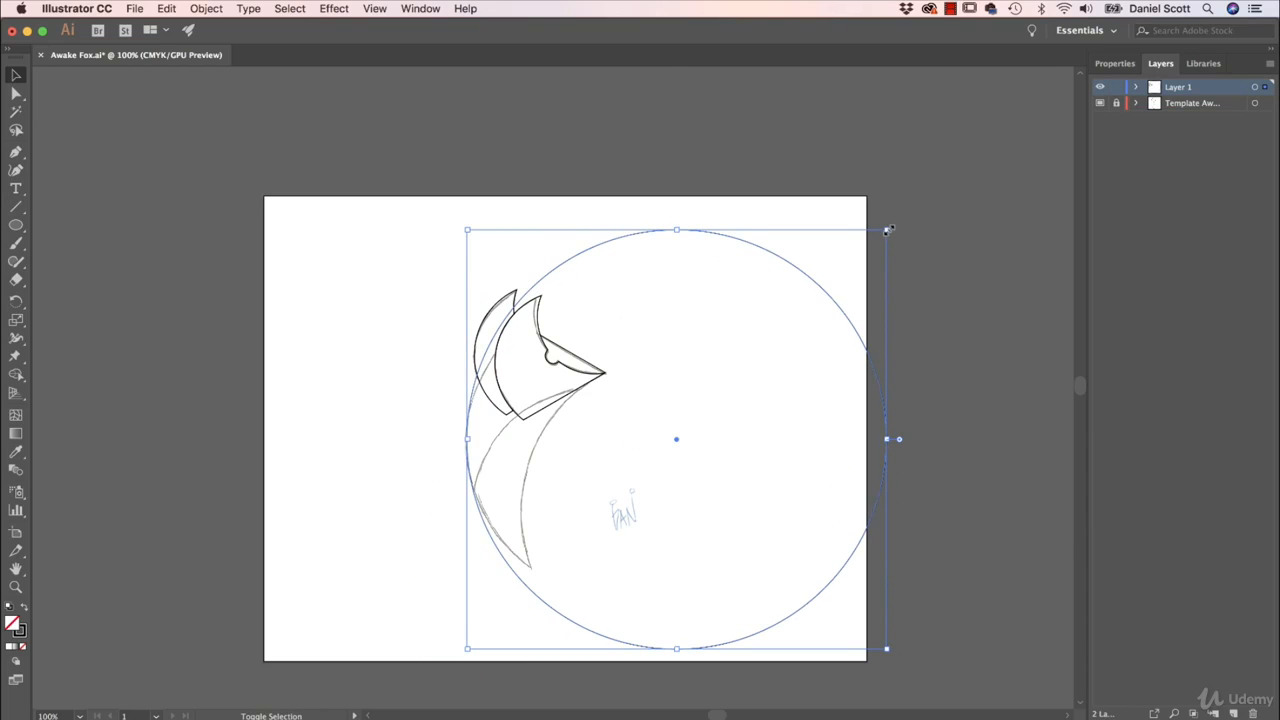
{"action": "left_click_drag", "start_coordinate": [887, 230], "coordinate": [712, 311]}
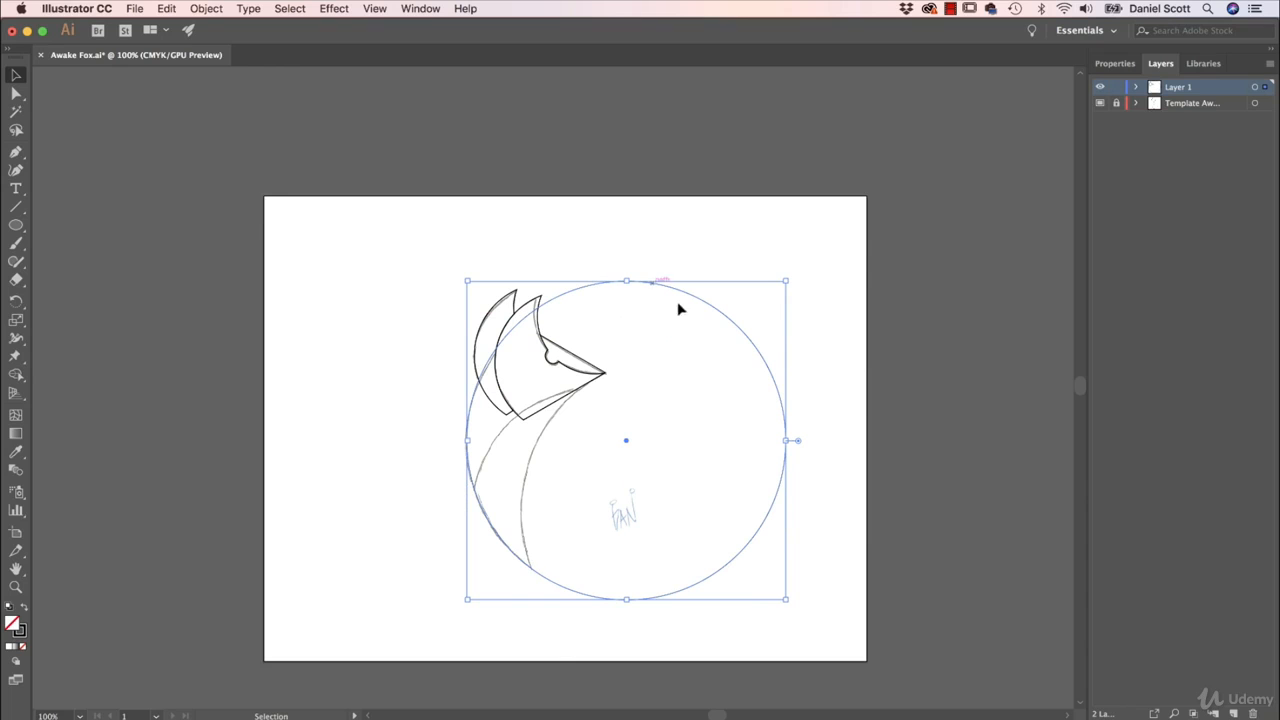
- Duplicate the back circle, fit the copy along the sketched middle curve running under the jaw, and paste another copy
{"action": "key", "text": "super+c"}
{"action": "key", "text": "super+v"}
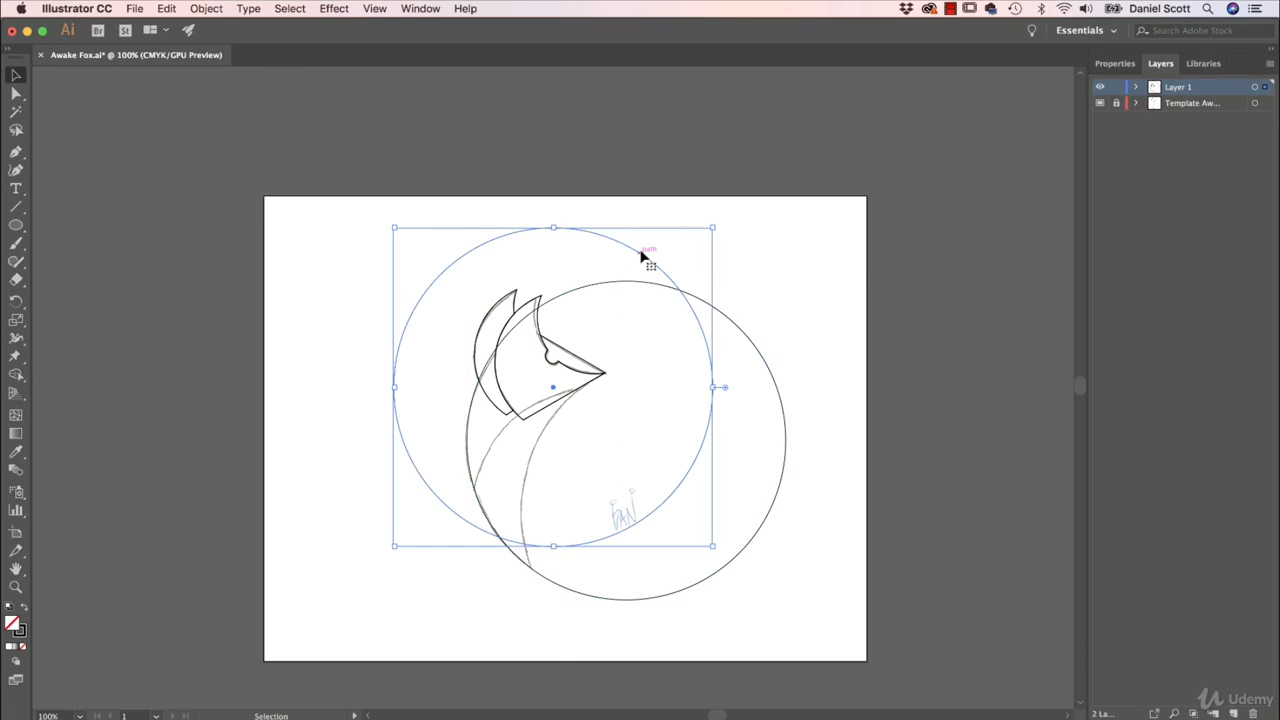
{"action": "left_click_drag", "start_coordinate": [643, 258], "coordinate": [710, 409]}
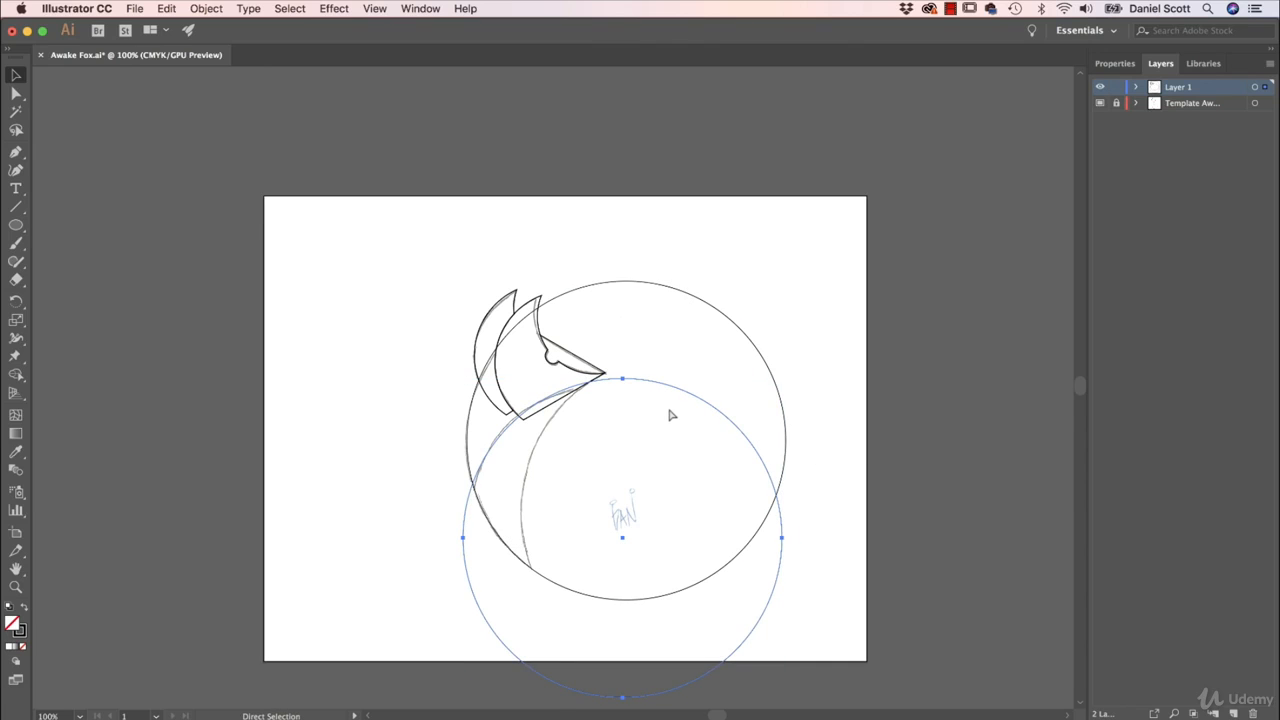
{"action": "key", "text": "super+v"}
{"action": "left_click_drag", "start_coordinate": [618, 247], "coordinate": [865, 448]}
{"action": "key", "text": "super+z"}
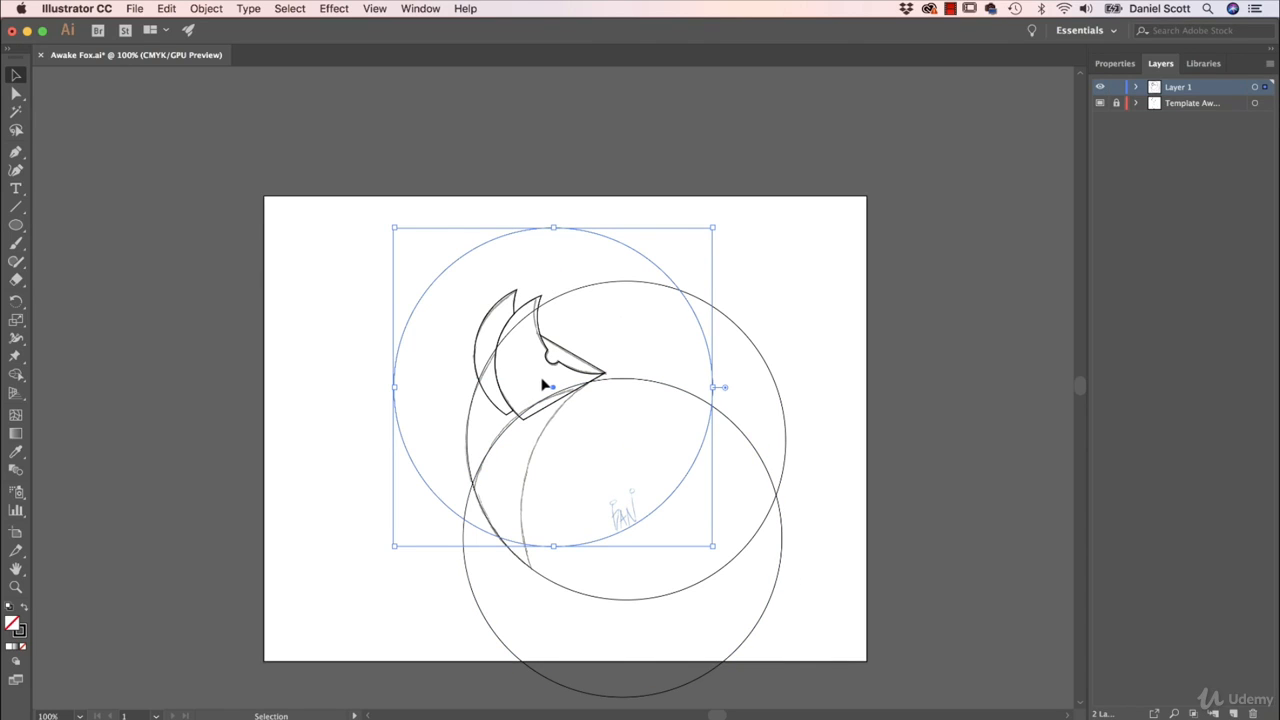
{"action": "key", "text": "Delete"}
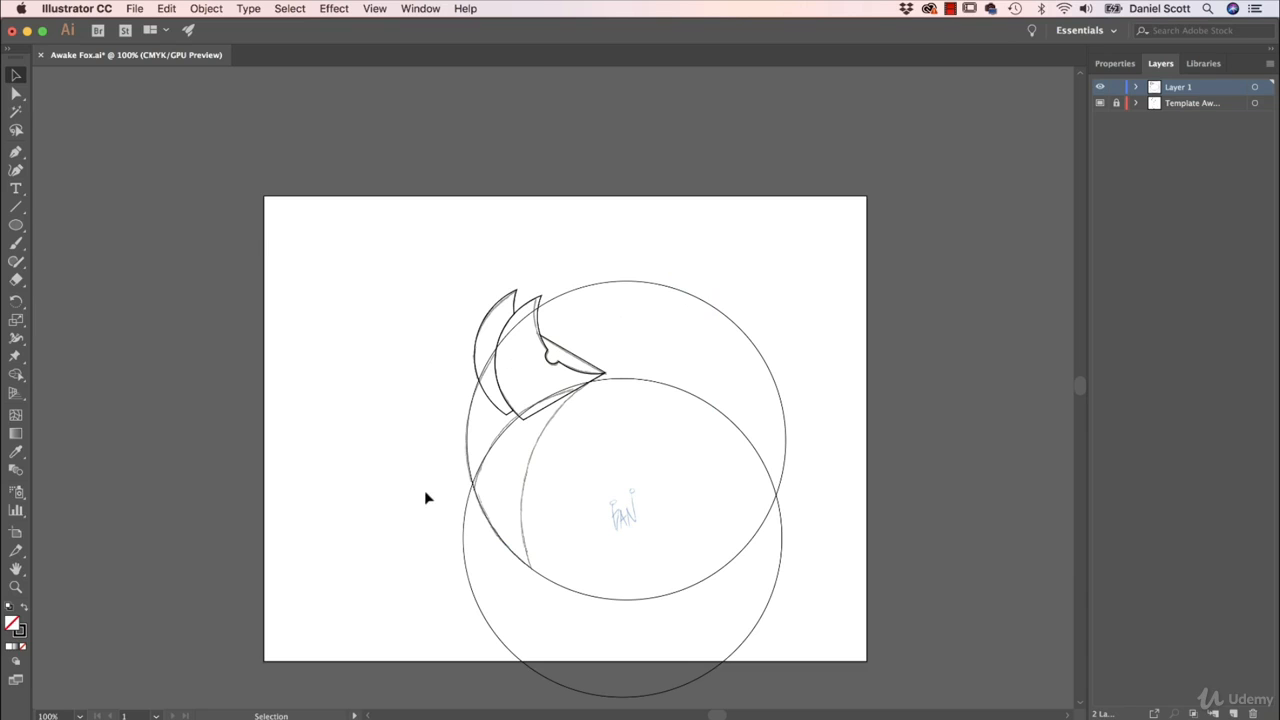
{"action": "left_click_drag", "start_coordinate": [381, 265], "coordinate": [828, 592]}
{"action": "left_click", "coordinate": [16, 374]}
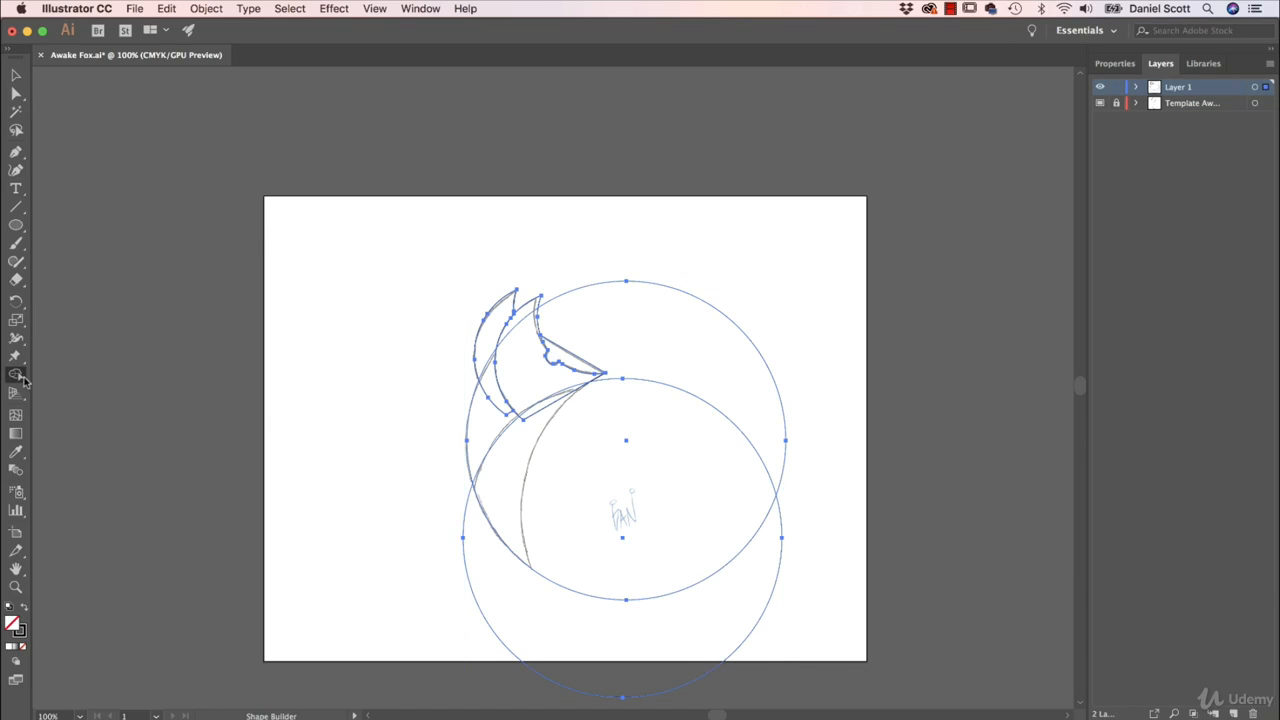
{"action": "left_click", "coordinate": [690, 645], "text": "alt"}
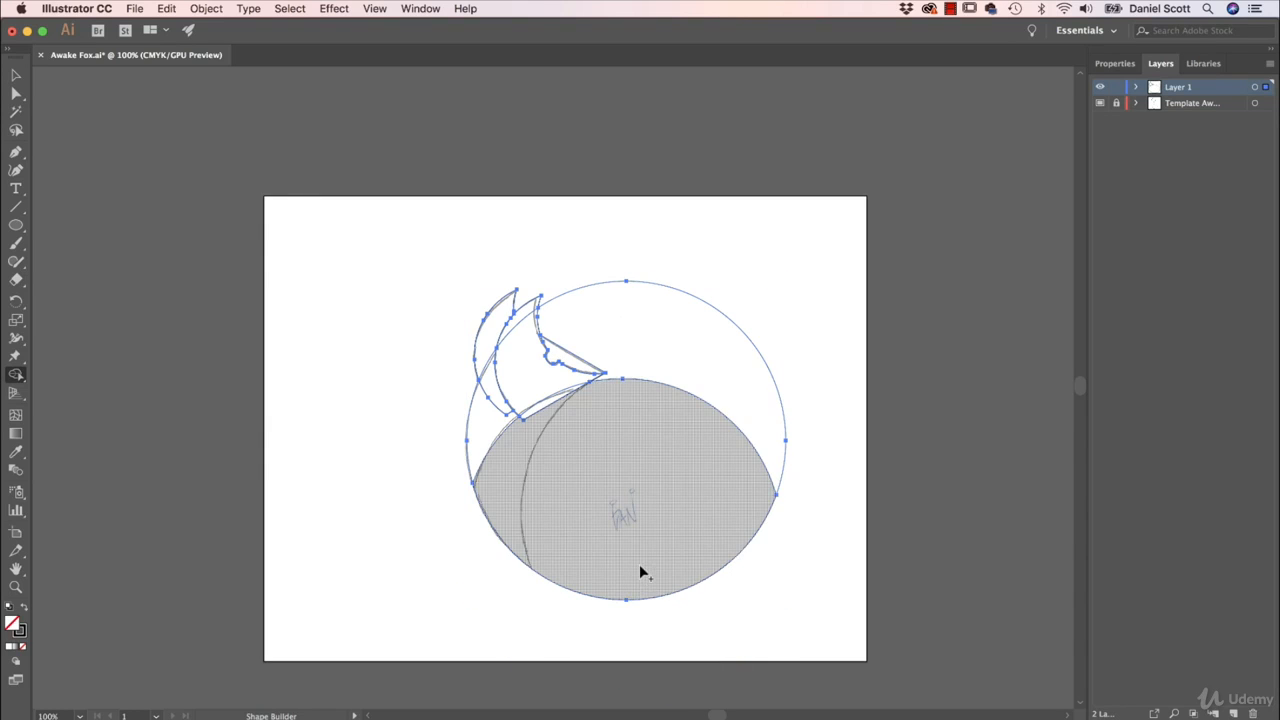
{"action": "key", "text": "super+z"}
{"action": "key", "text": "super+z"}
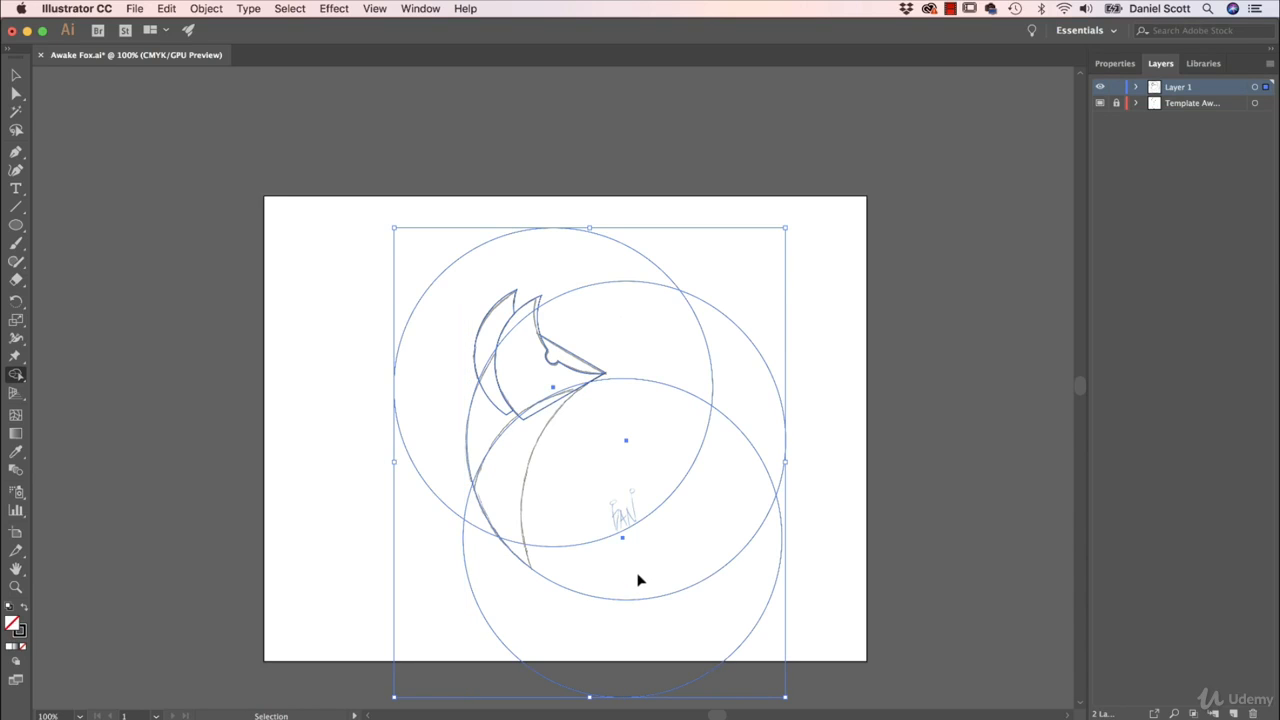
- Select only the newly pasted circle and move it so its edge follows the sketched front chest curve
{"action": "key", "text": "v"}
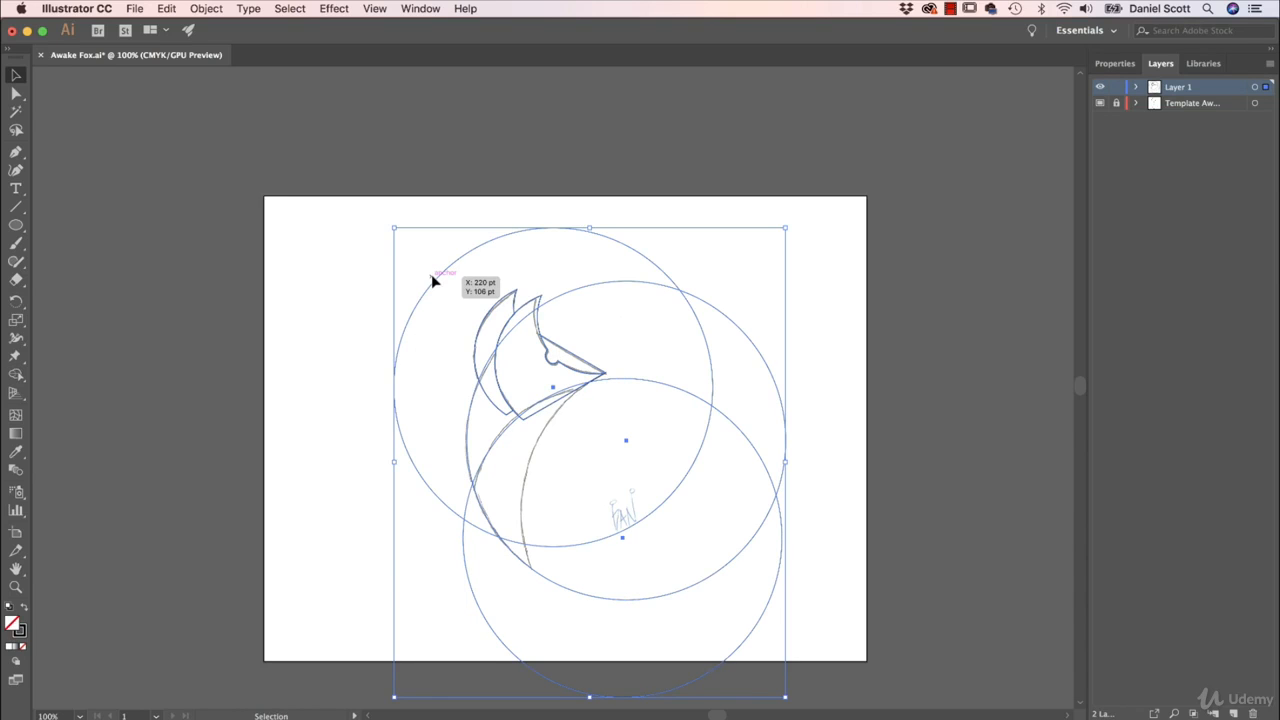
{"action": "left_click", "coordinate": [351, 283]}
{"action": "left_click_drag", "start_coordinate": [443, 277], "coordinate": [573, 405]}
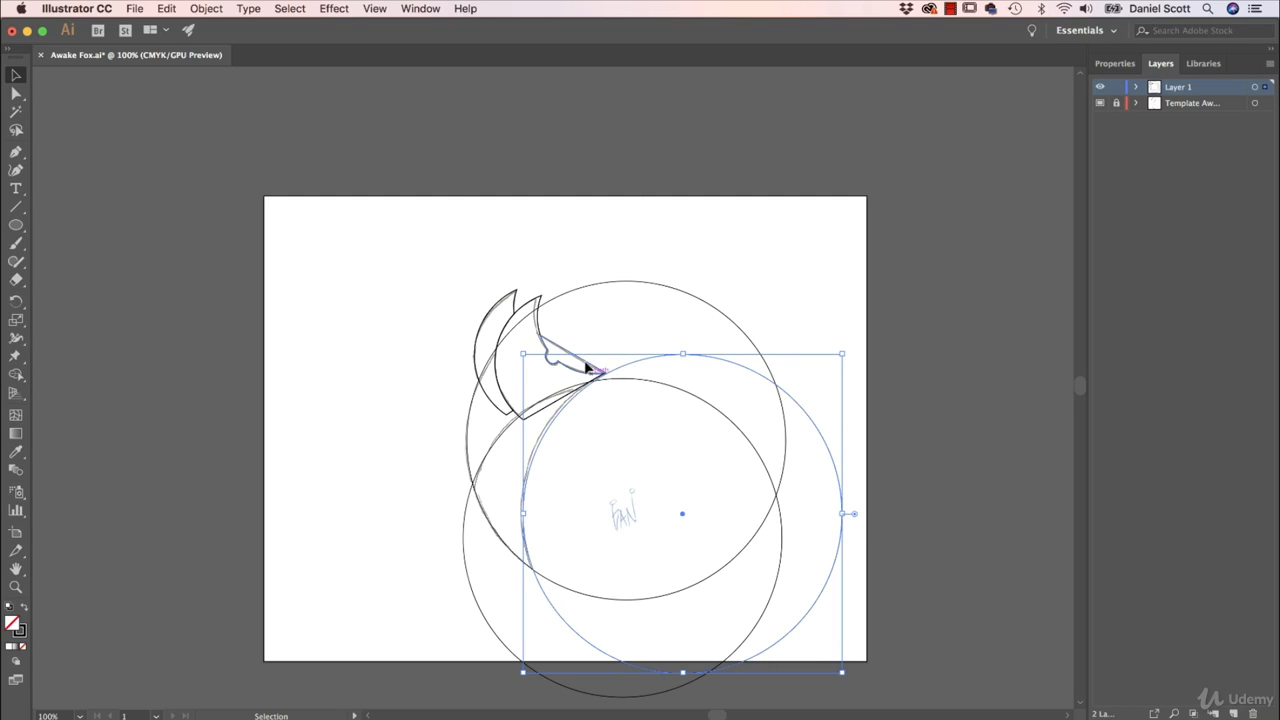
- Fine-tune the chest circle's position so its edge meets the fox's nose tip and stays along the sketched chest line
{"action": "key", "text": "a"}
{"action": "key", "text": "super+equal"}
{"action": "key", "text": "super+equal"}
{"action": "key", "text": "super+equal"}
{"action": "key", "text": "super+equal"}
{"action": "key", "text": "space"}
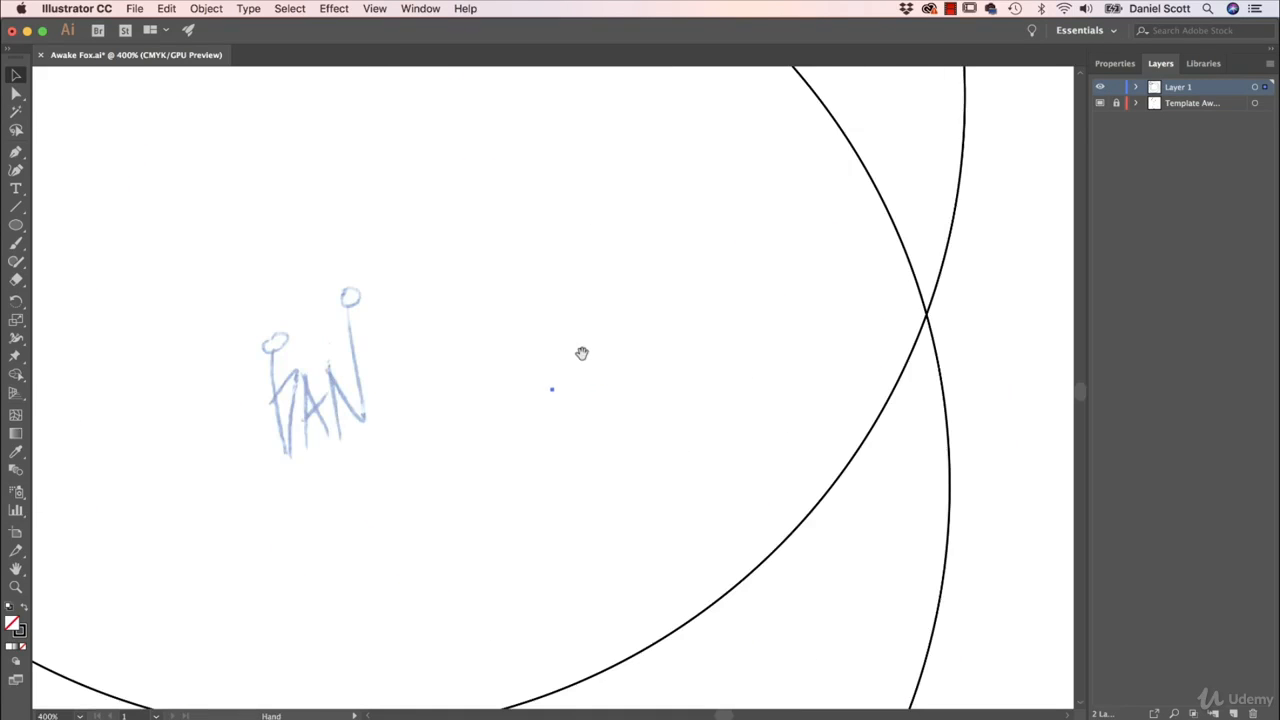
{"action": "left_click_drag", "start_coordinate": [490, 234], "coordinate": [726, 621]}
{"action": "left_click_drag", "start_coordinate": [603, 291], "coordinate": [690, 440]}
{"action": "key", "text": "v"}
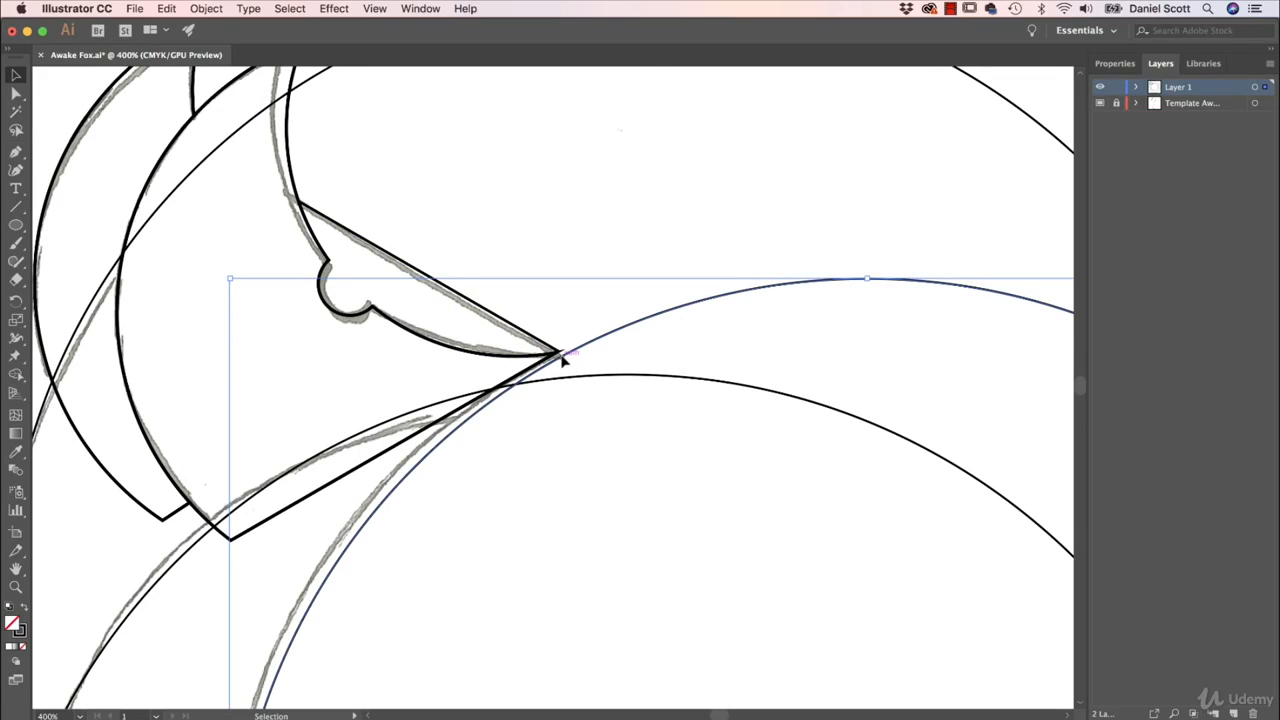
{"action": "left_click_drag", "start_coordinate": [562, 360], "coordinate": [605, 380]}
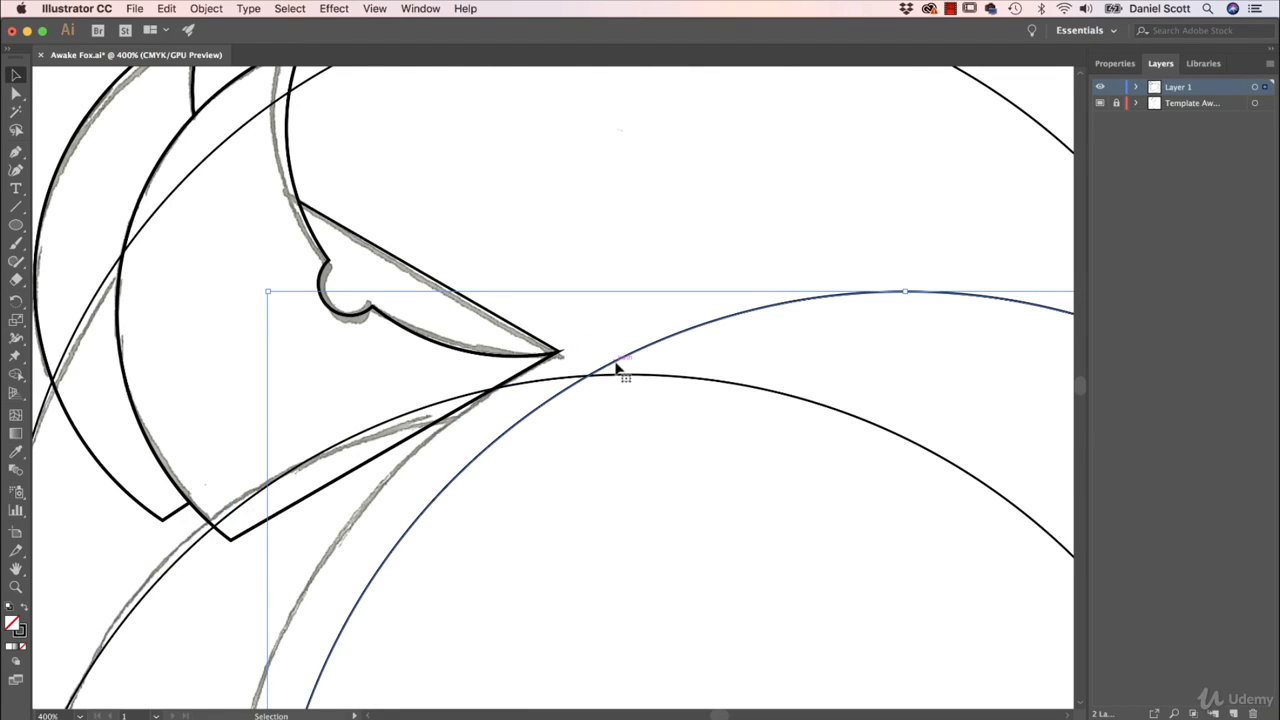
{"action": "left_click_drag", "start_coordinate": [616, 364], "coordinate": [558, 357]}
- Select the head shapes and all three large circles, and remove the excess areas outside the fox's body with Shape Builder
{"action": "key", "text": "super+minus"}
{"action": "key", "text": "super+minus"}
{"action": "key", "text": "super+minus"}
{"action": "key", "text": "super+minus"}
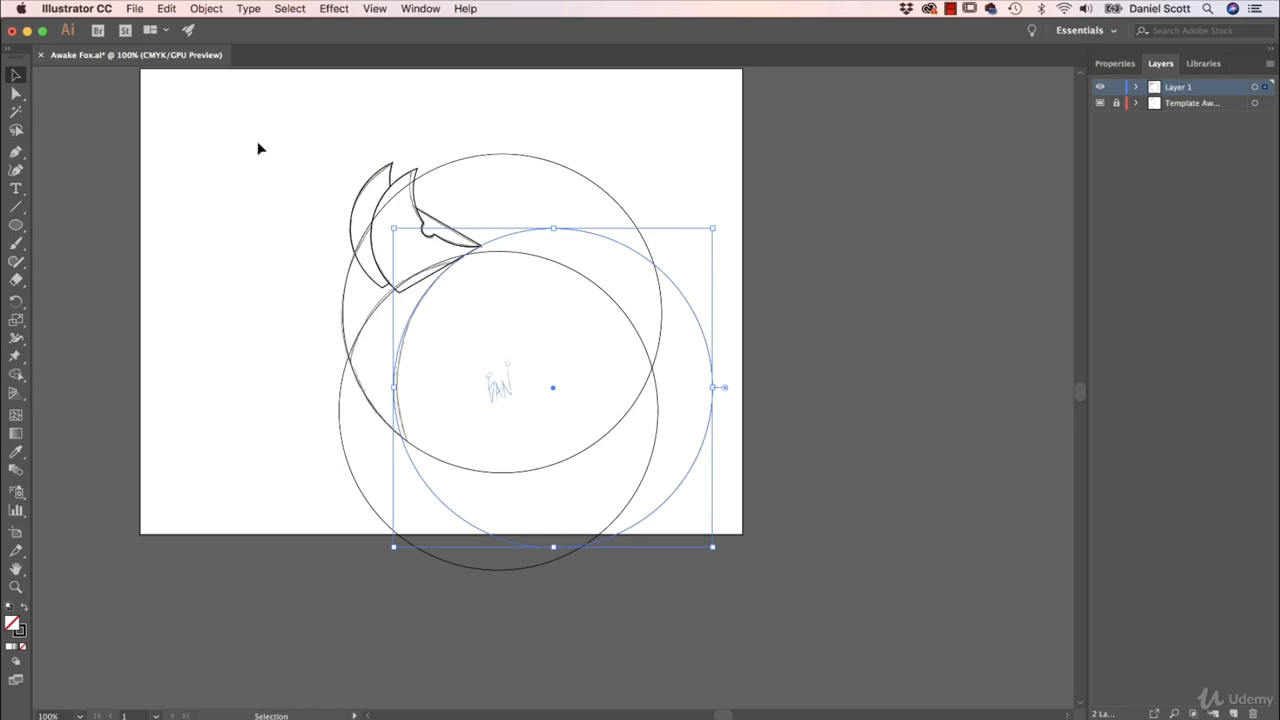
{"action": "left_click_drag", "start_coordinate": [257, 146], "coordinate": [692, 466]}
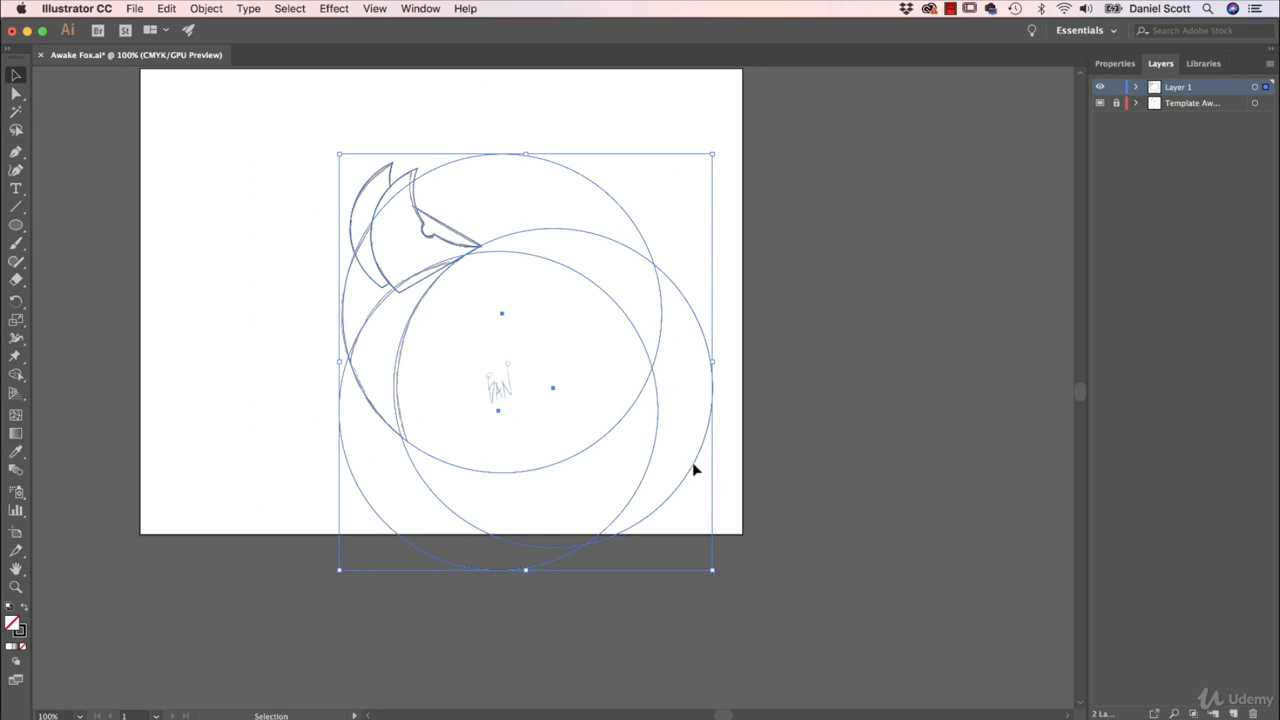
{"action": "left_click", "coordinate": [16, 374]}
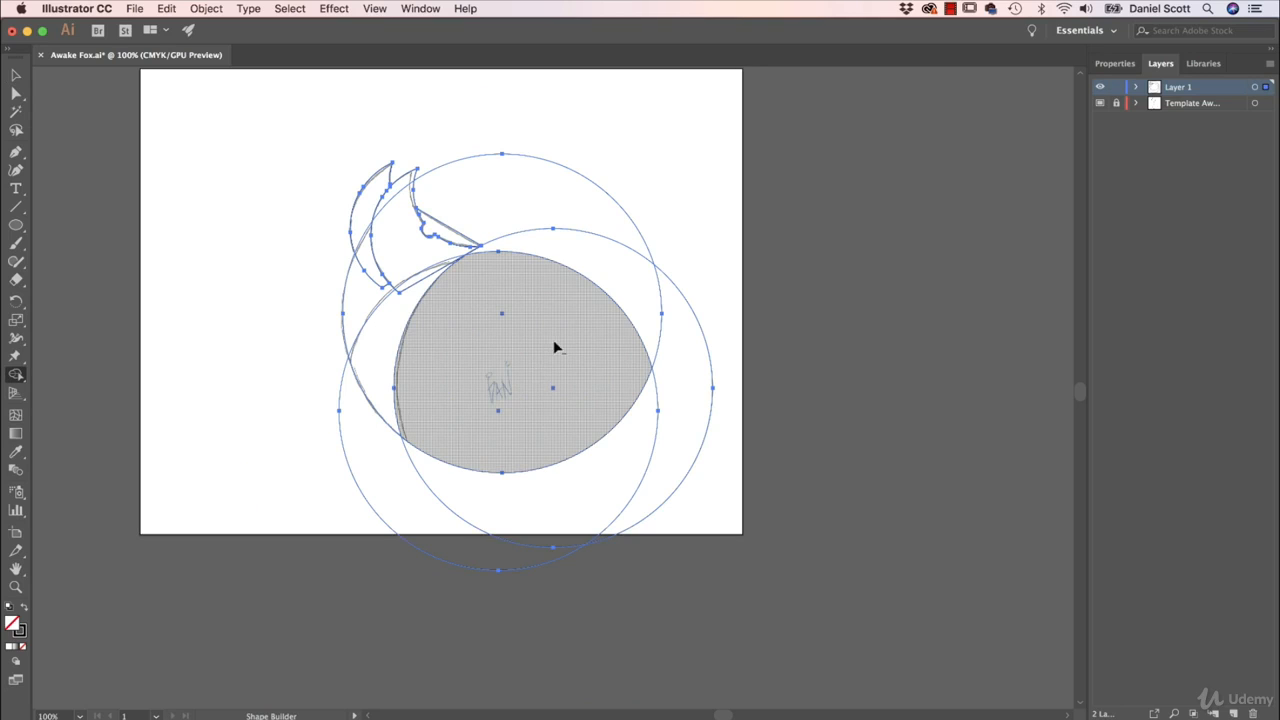
{"action": "mouse_move", "coordinate": [694, 259]}
{"action": "left_mouse_down"}
{"action": "mouse_move", "coordinate": [616, 381]}
{"action": "mouse_move", "coordinate": [640, 508]}
{"action": "left_mouse_up"}
{"action": "left_click", "coordinate": [423, 504], "text": "alt"}
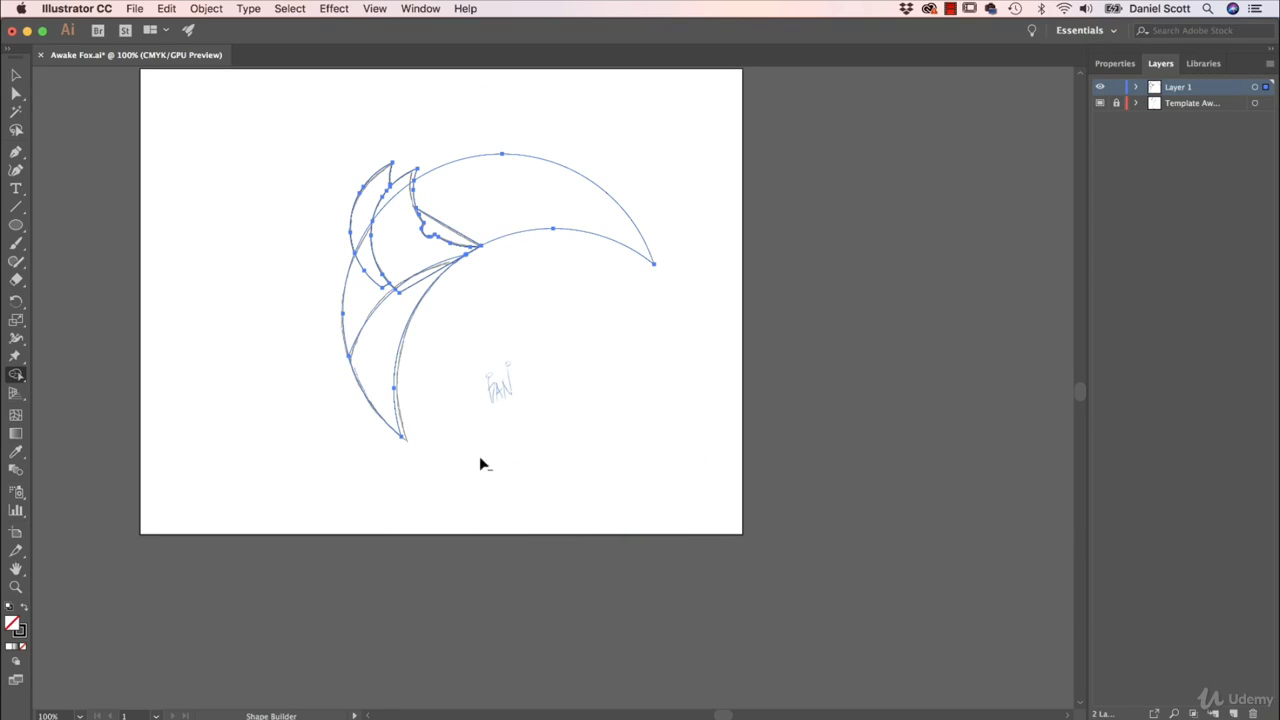
{"action": "left_click", "coordinate": [557, 206], "text": "alt"}
- Select everything, hide the template layer, and use Shape Builder to clear the jaw overlap and merge the rear ear's lower part into the back
{"action": "key", "text": "super+a"}
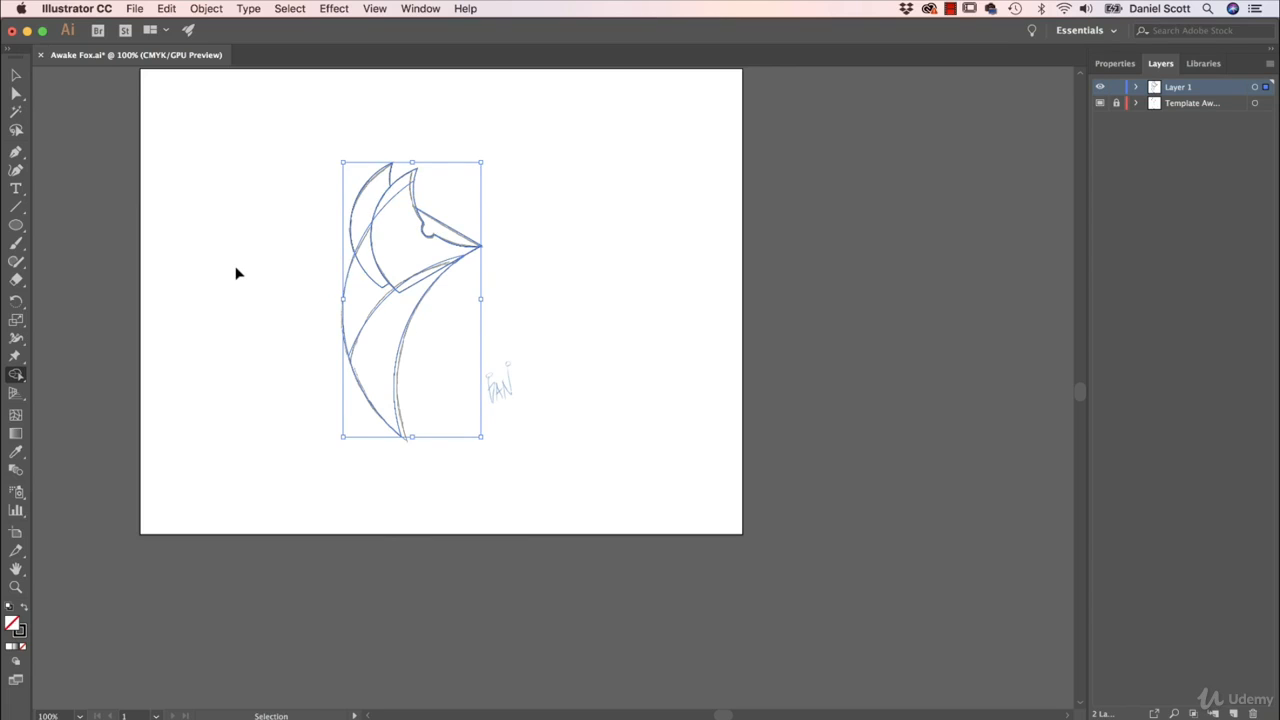
{"action": "key", "text": "super+equal"}
{"action": "key", "text": "super+equal"}
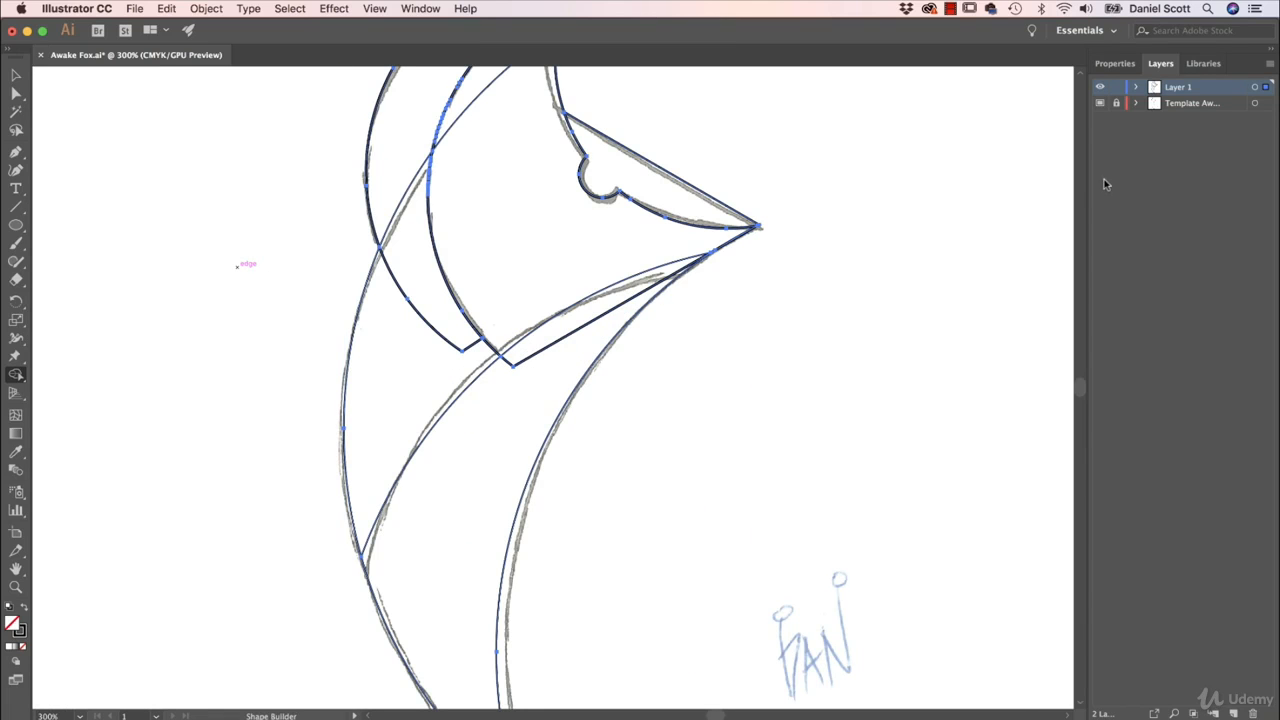
{"action": "left_click", "coordinate": [1100, 103]}
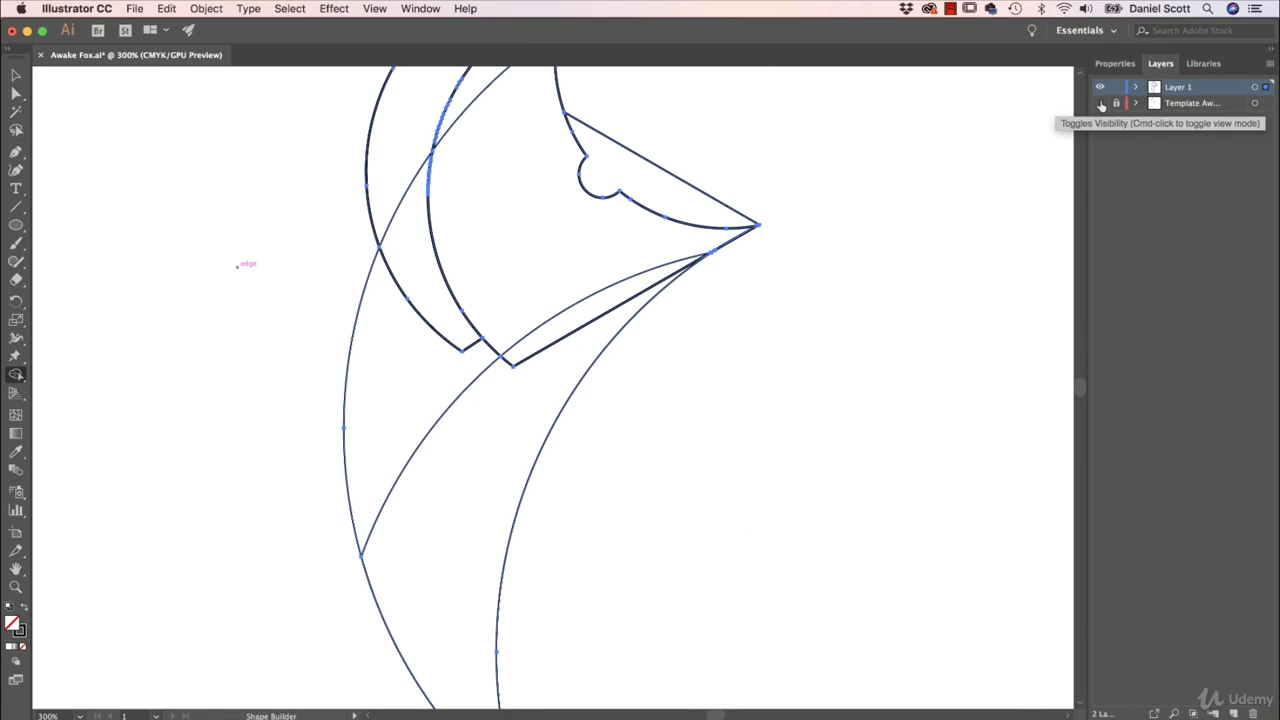
{"action": "left_click", "coordinate": [608, 305], "text": "alt"}
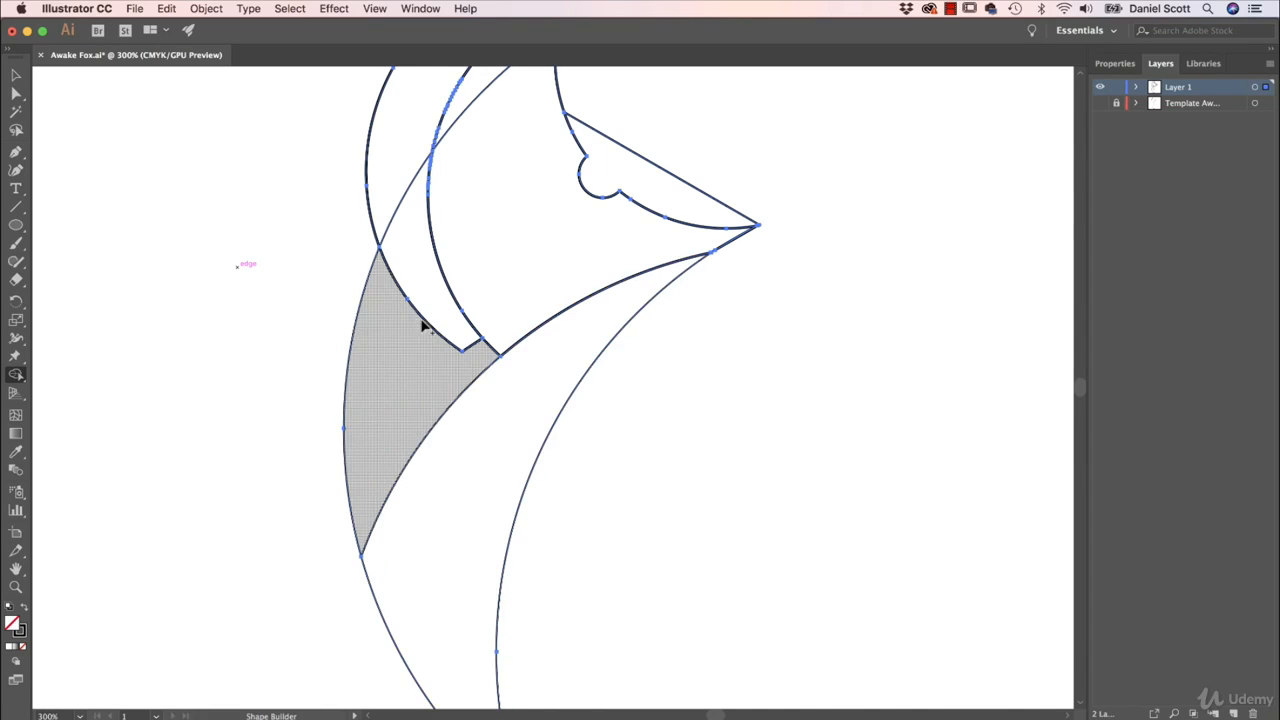
{"action": "mouse_move", "coordinate": [423, 323]}
{"action": "left_mouse_down"}
{"action": "mouse_move", "coordinate": [380, 433]}
{"action": "mouse_move", "coordinate": [352, 473]}
{"action": "left_mouse_up"}
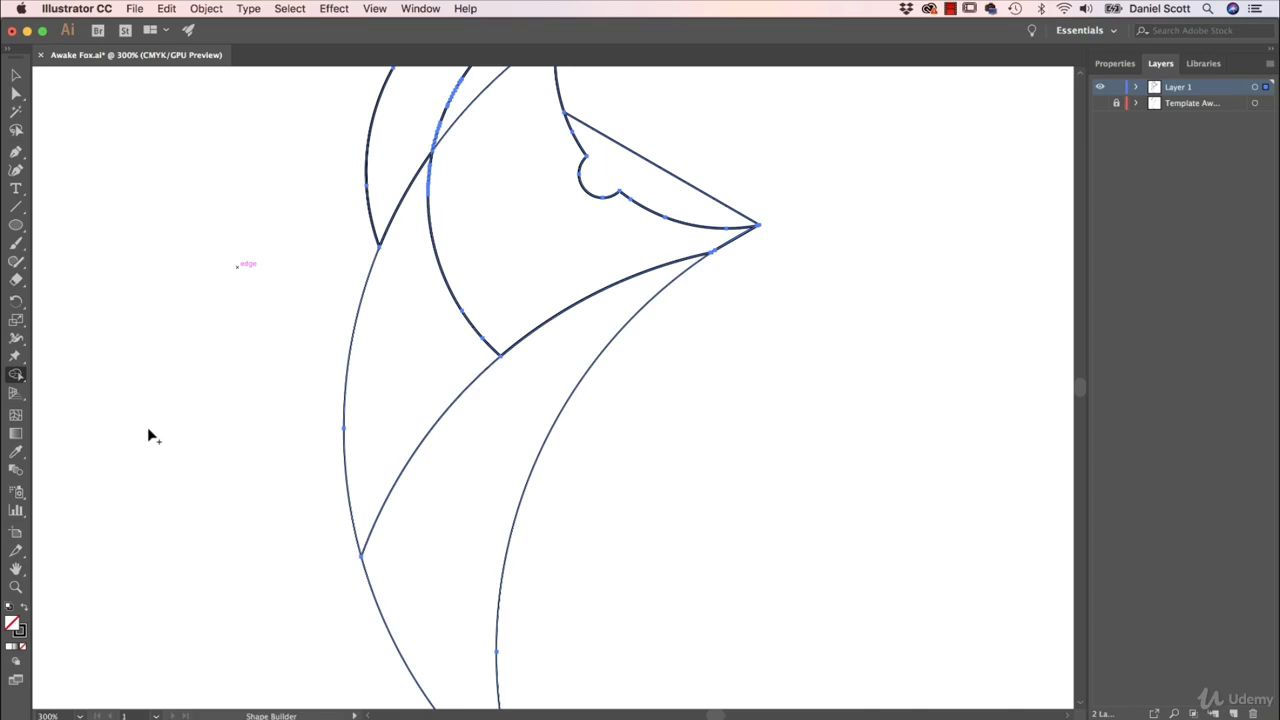
- Merge the front ear's sliver into the front head with Shape Builder and deselect the artwork
{"action": "key", "text": "super+minus"}
{"action": "key", "text": "super+a"}
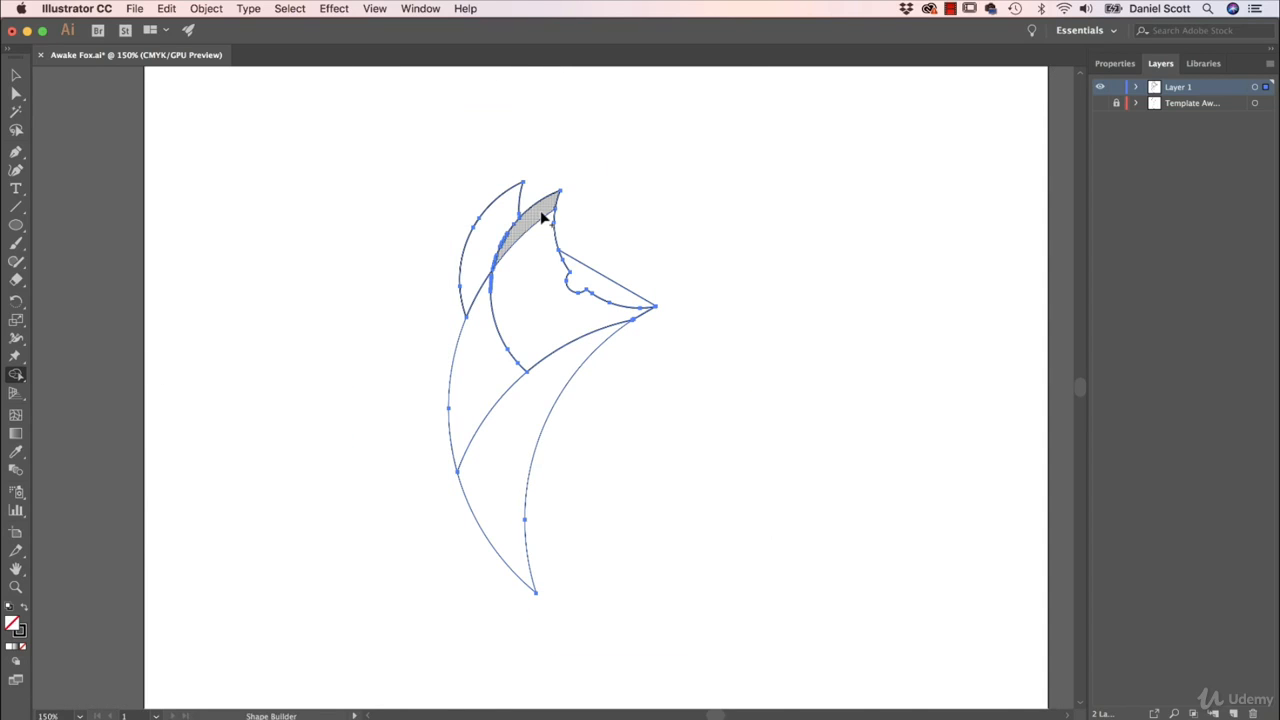
{"action": "mouse_move", "coordinate": [543, 222]}
{"action": "left_mouse_down"}
{"action": "mouse_move", "coordinate": [525, 245]}
{"action": "mouse_move", "coordinate": [545, 300]}
{"action": "left_mouse_up"}
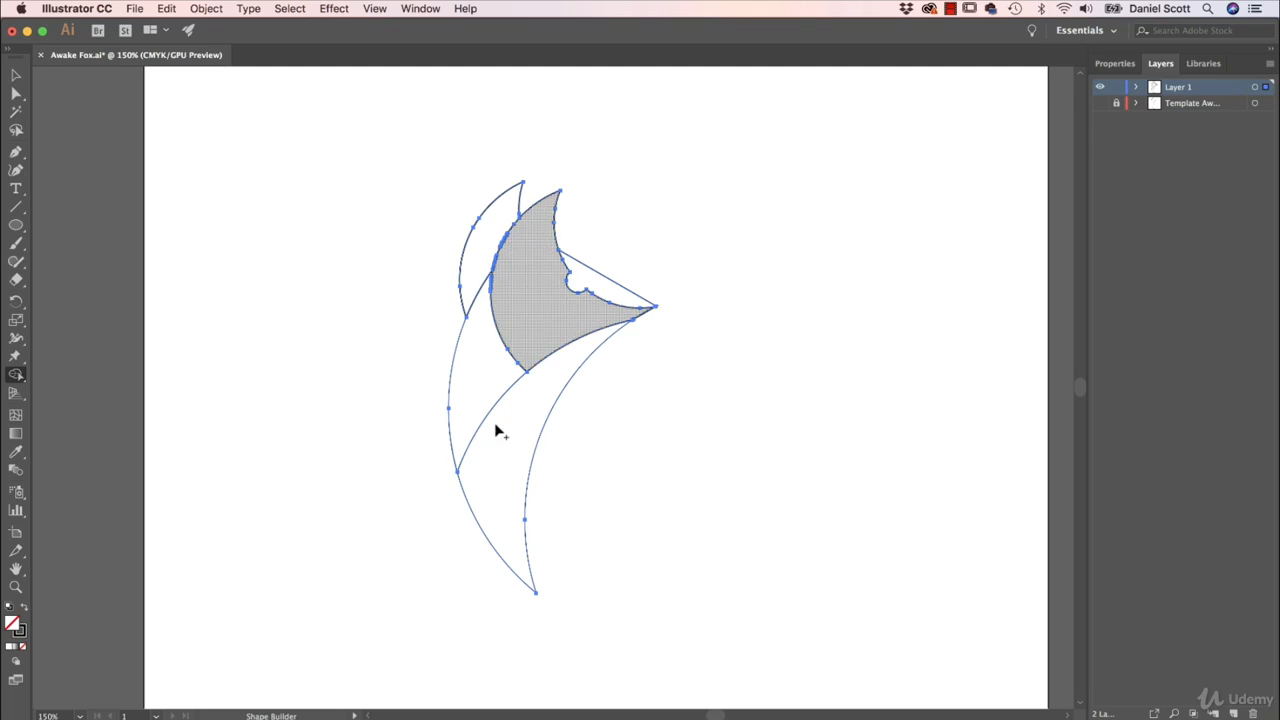
{"action": "left_click", "coordinate": [16, 74]}
{"action": "left_click", "coordinate": [250, 183]}
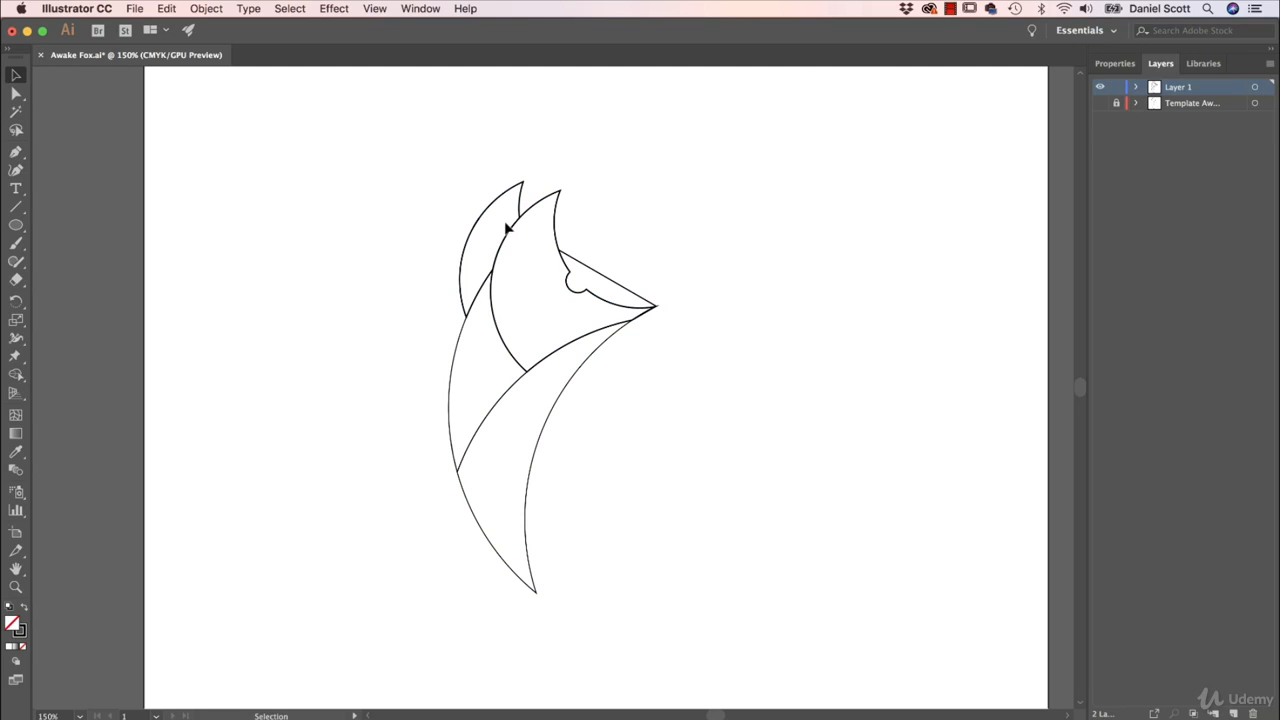
- Select all the fox shapes, set their stroke weight to 0.25 pt, and clear the selection
{"action": "left_click", "coordinate": [546, 427]}
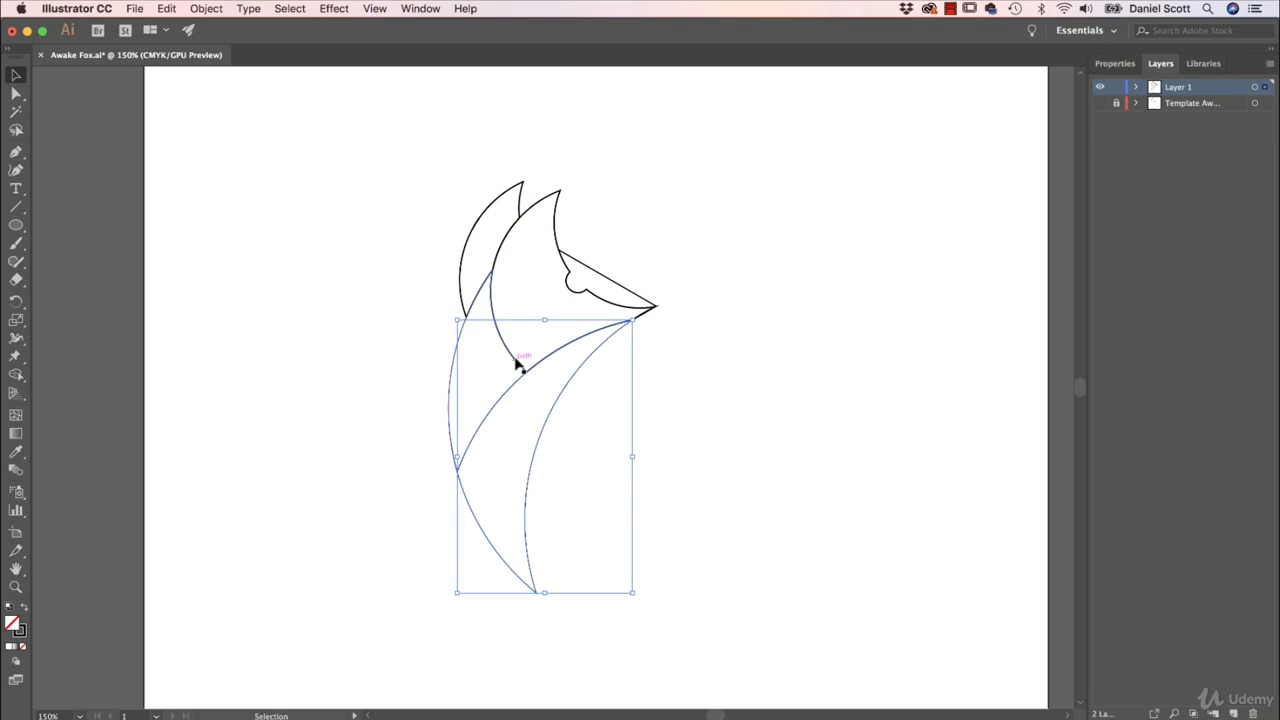
{"action": "left_click", "coordinate": [516, 359]}
{"action": "left_click", "coordinate": [390, 242]}
{"action": "left_click_drag", "start_coordinate": [330, 157], "coordinate": [686, 510]}
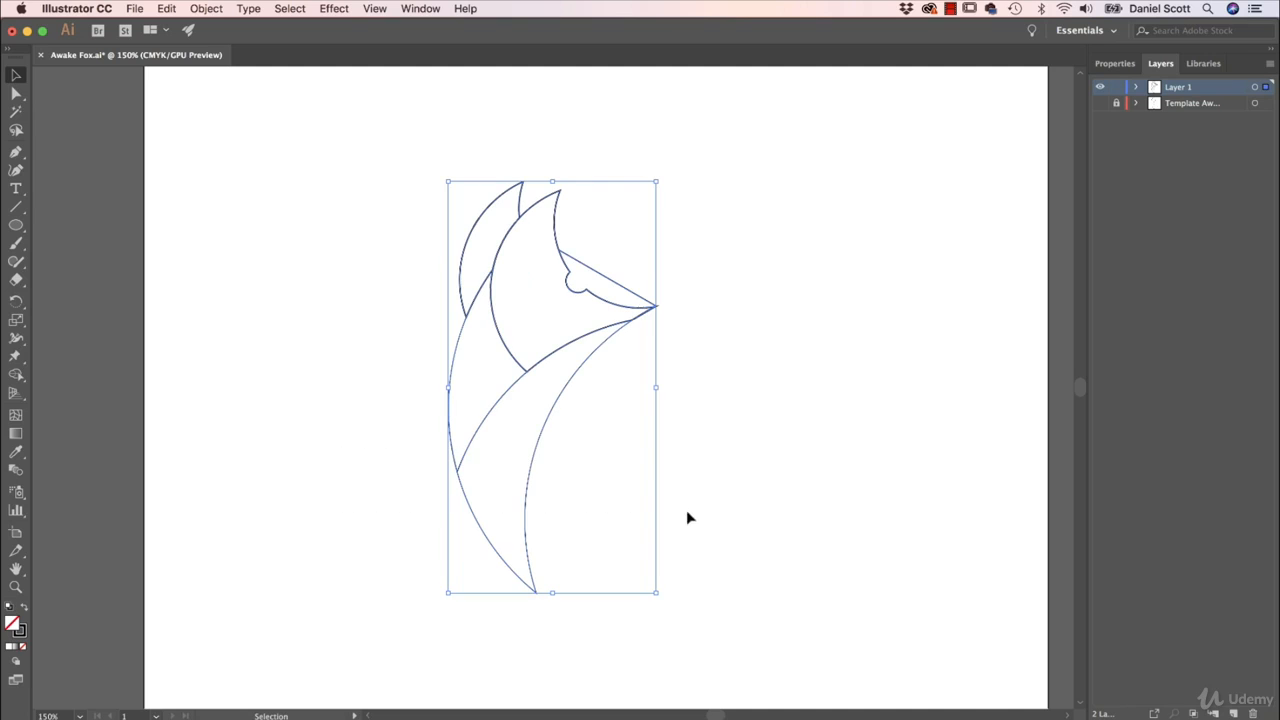
{"action": "left_click", "coordinate": [1114, 63]}
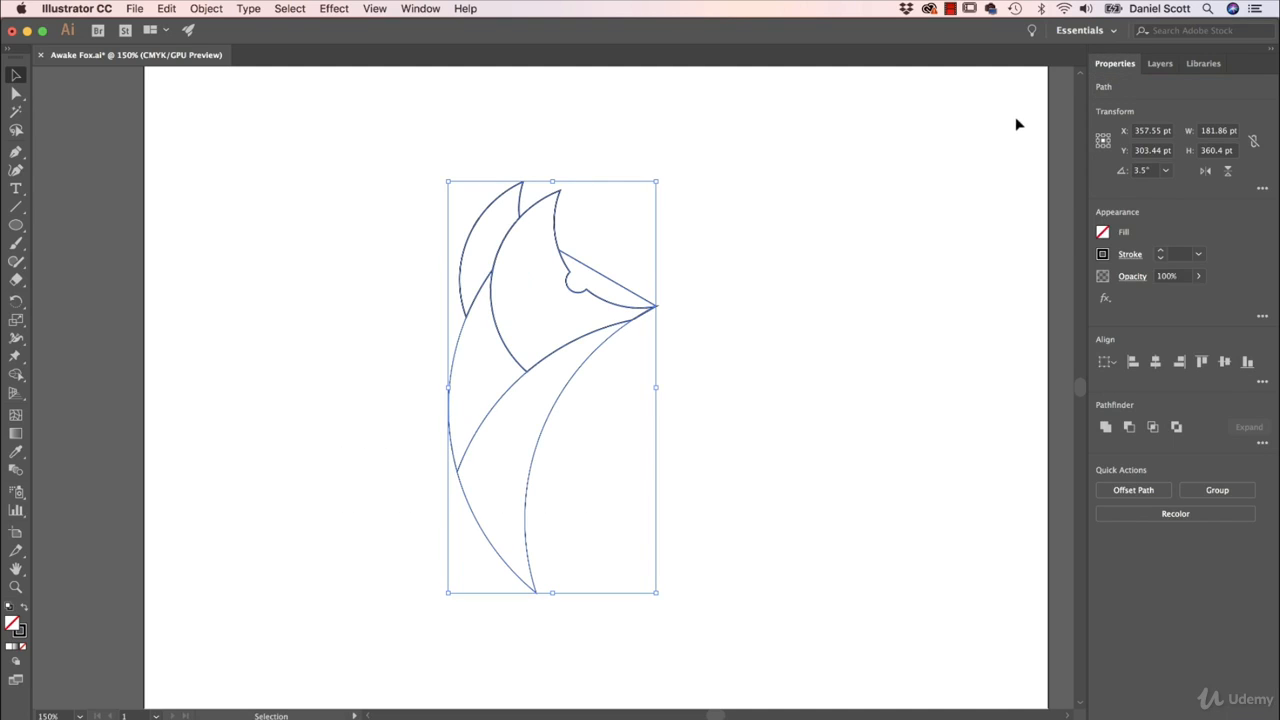
{"action": "left_click", "coordinate": [1200, 255]}
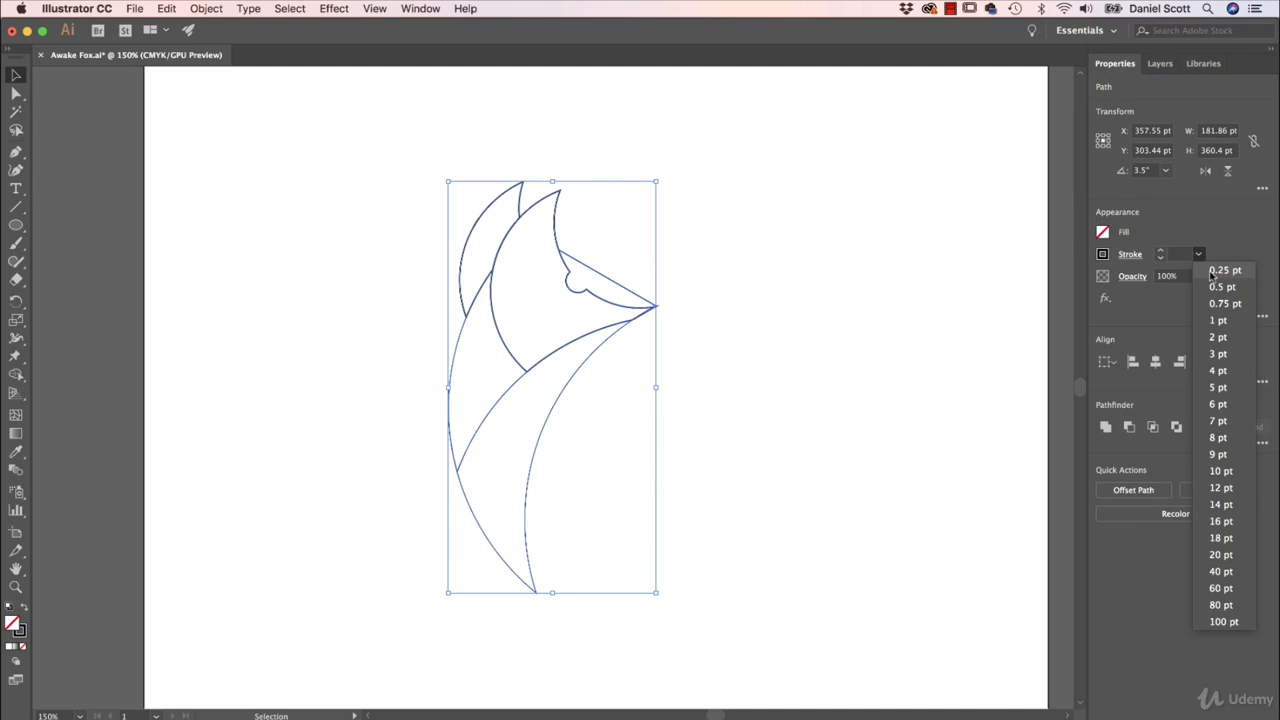
{"action": "left_click", "coordinate": [1241, 274]}
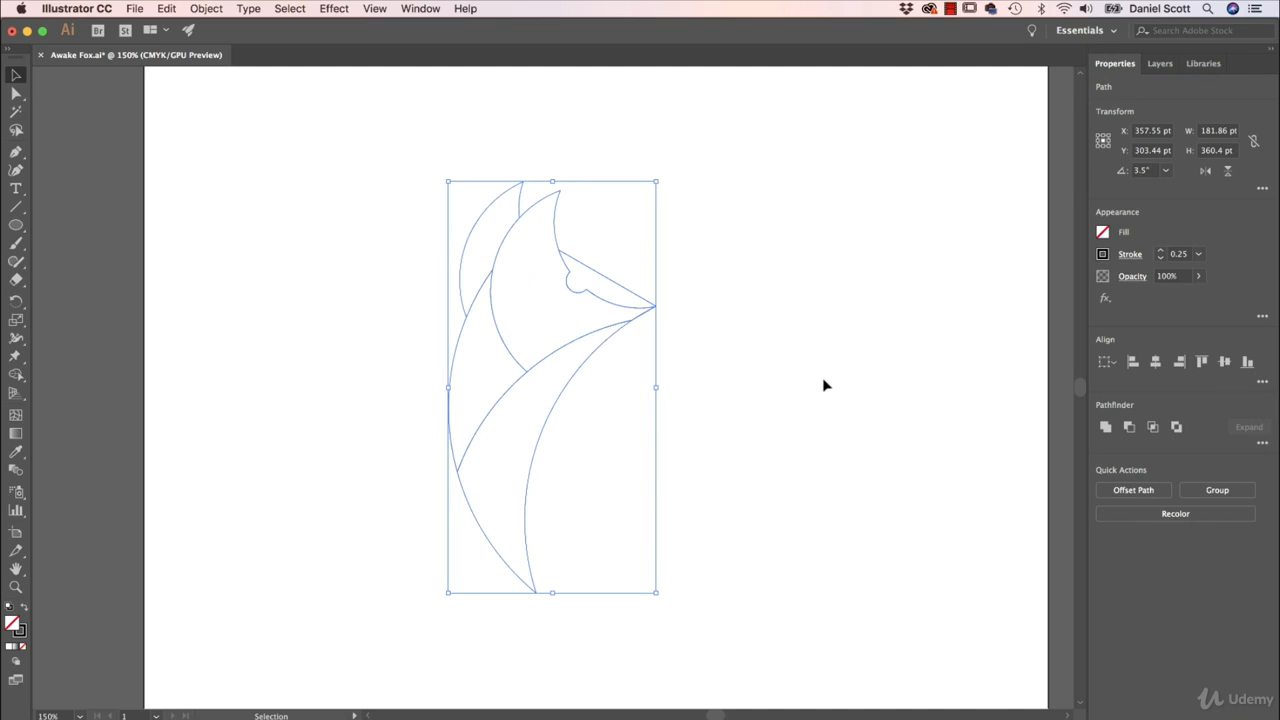
{"action": "left_click", "coordinate": [820, 402]}
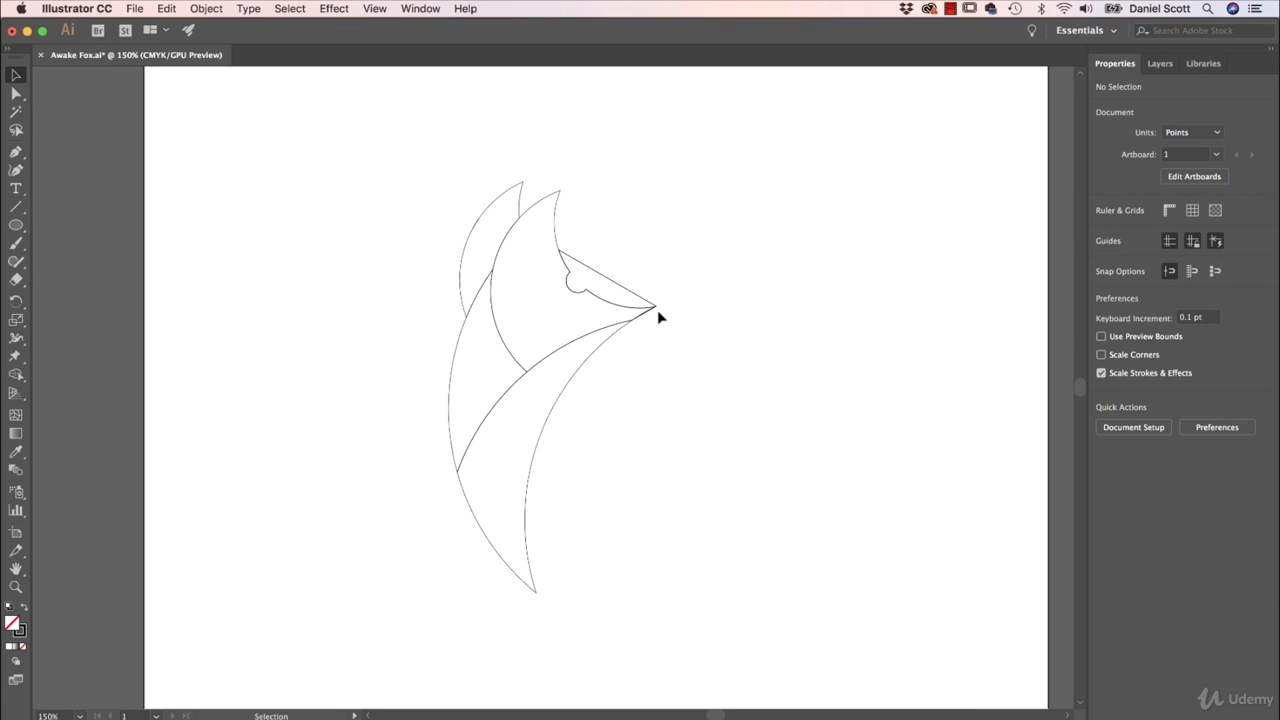
- Draw a 792 × 612 pt rectangle that covers the entire artboard, over the fox outlines
{"action": "left_click", "coordinate": [725, 310]}
{"action": "key", "text": "super+minus"}
{"action": "key", "text": "super+minus"}
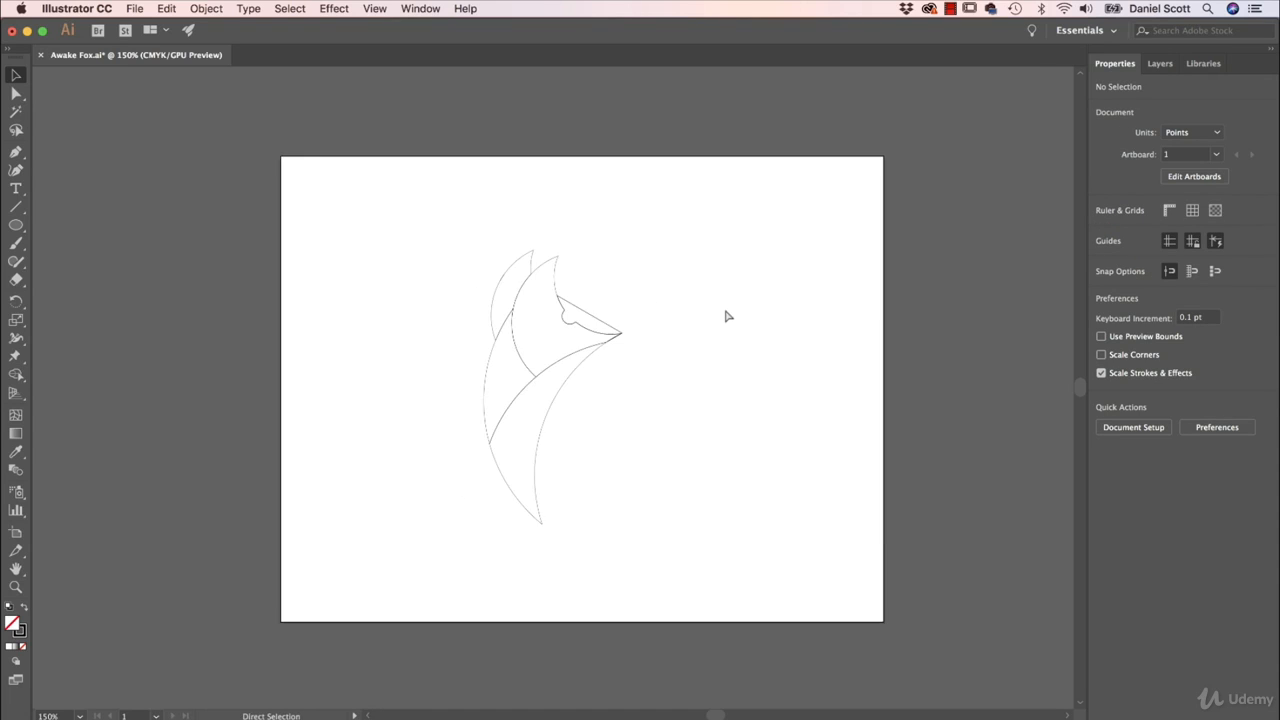
{"action": "left_click_drag", "start_coordinate": [16, 225], "coordinate": [60, 224]}
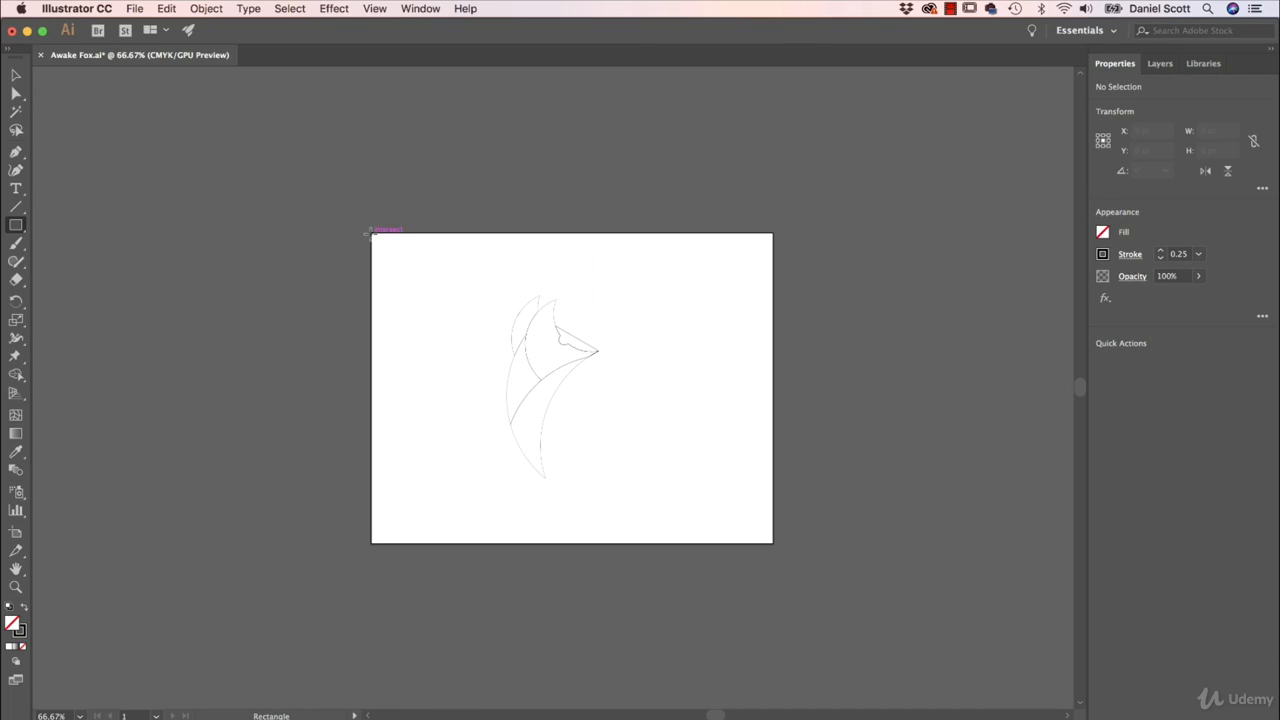
{"action": "left_click_drag", "start_coordinate": [372, 234], "coordinate": [773, 543]}
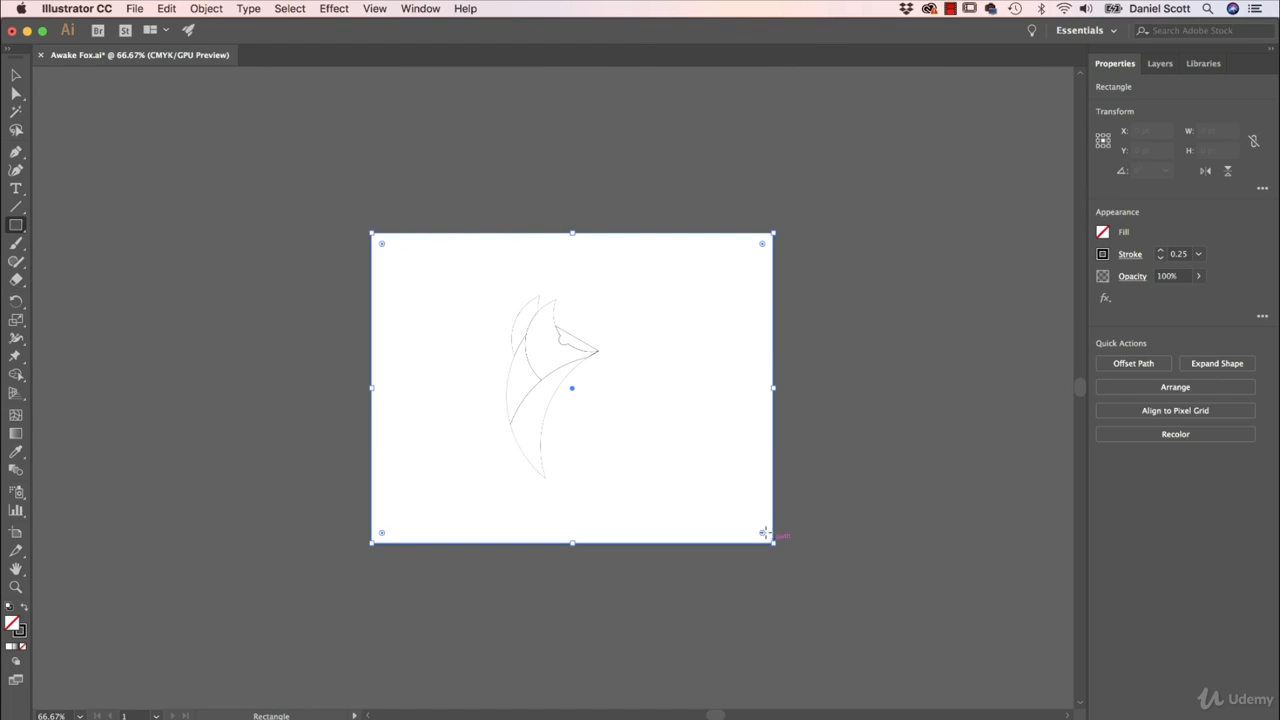
- Fill the artboard-sized rectangle with a dark grey swatch and remove its stroke
{"action": "left_click", "coordinate": [1102, 232]}
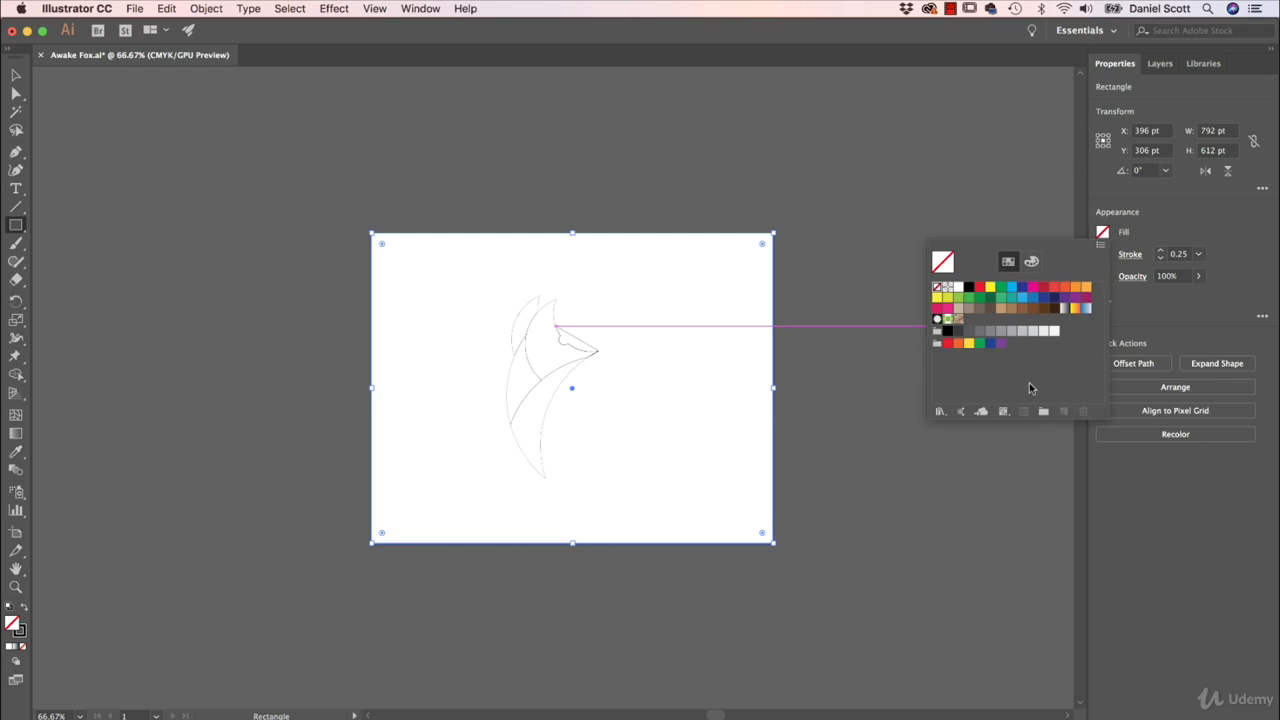
{"action": "left_click", "coordinate": [968, 334]}
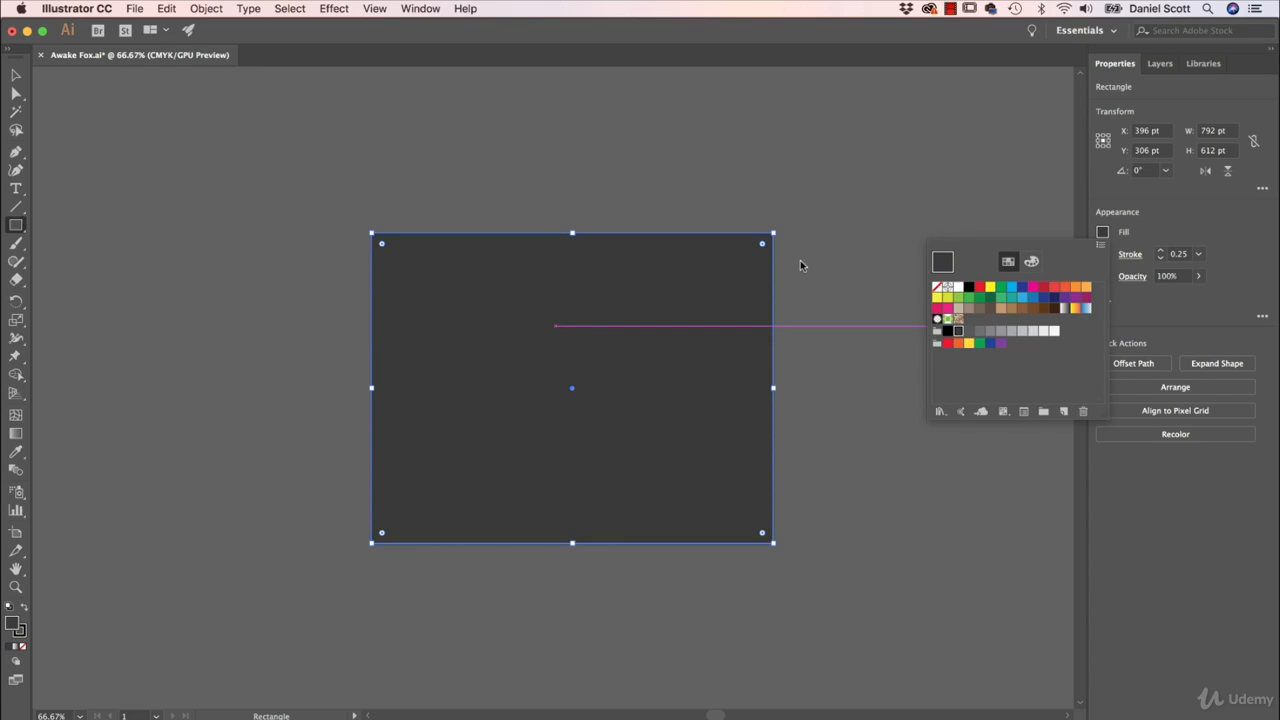
{"action": "key", "text": "Escape"}
{"action": "left_click", "coordinate": [1102, 254]}
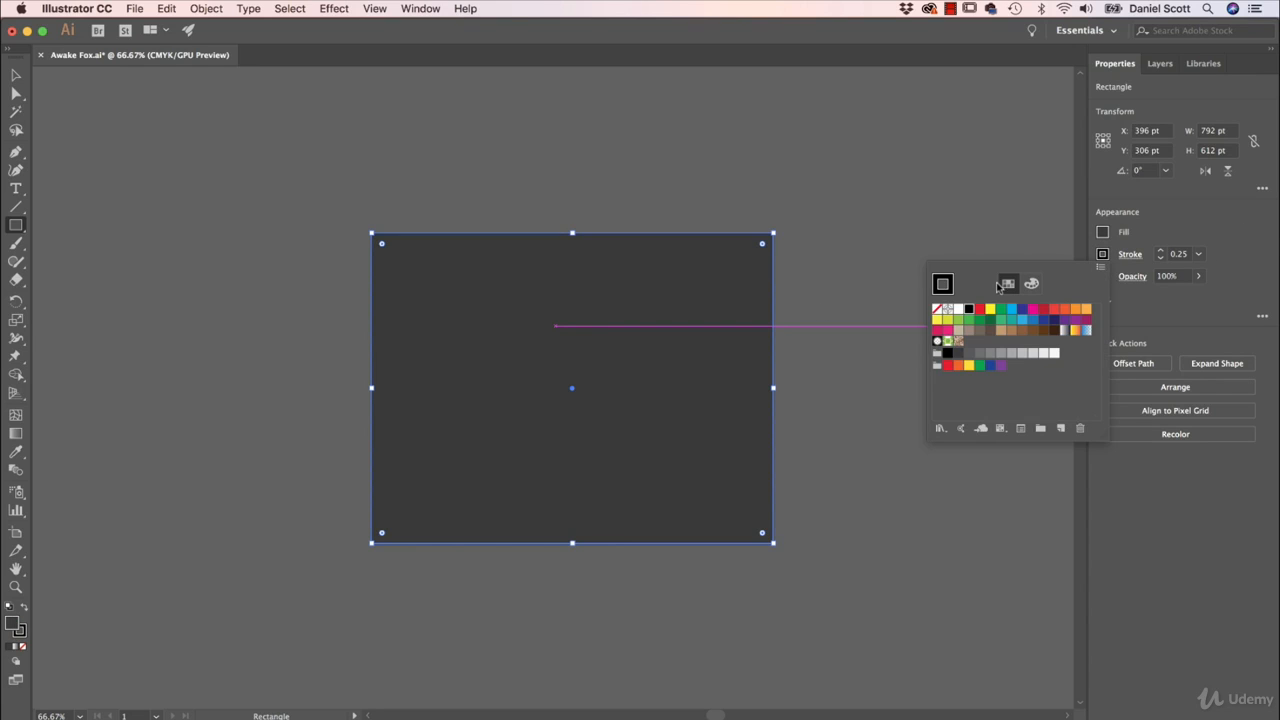
{"action": "left_click", "coordinate": [937, 310]}
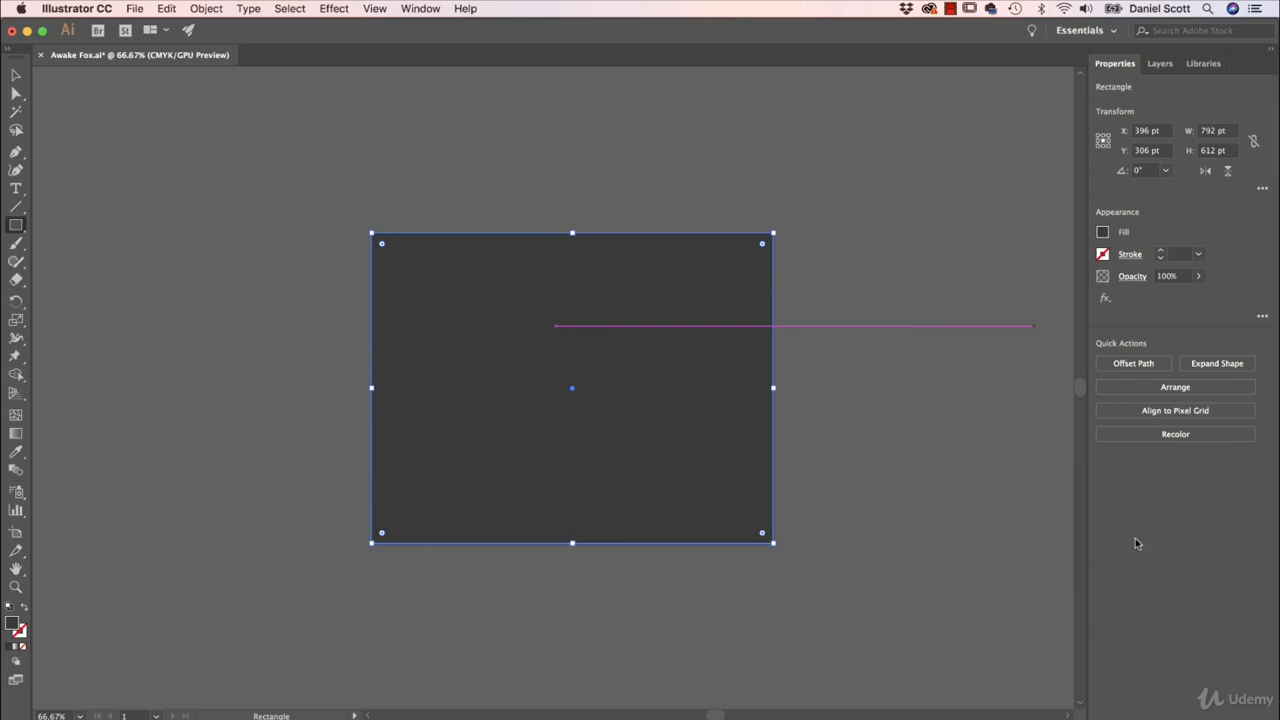
- Send the dark grey rectangle to the back, behind the fox shapes
{"action": "left_click", "coordinate": [1169, 391]}
{"action": "left_click", "coordinate": [1146, 446]}
{"action": "key", "text": "v"}
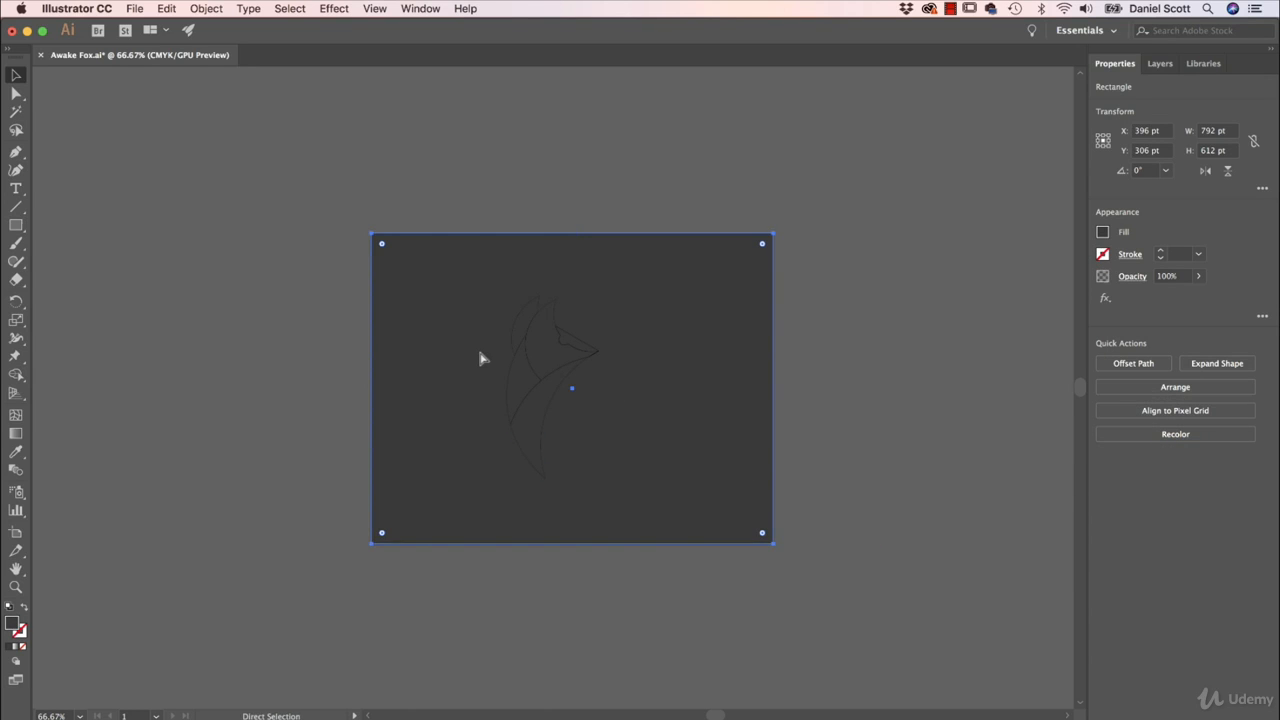
- Fill the fox's front head shape with orange, about C 20.78, M 63.92, Y 100, K 7.45, picked from the colour spectrum
{"action": "key", "text": "super+equal"}
{"action": "key", "text": "super+equal"}
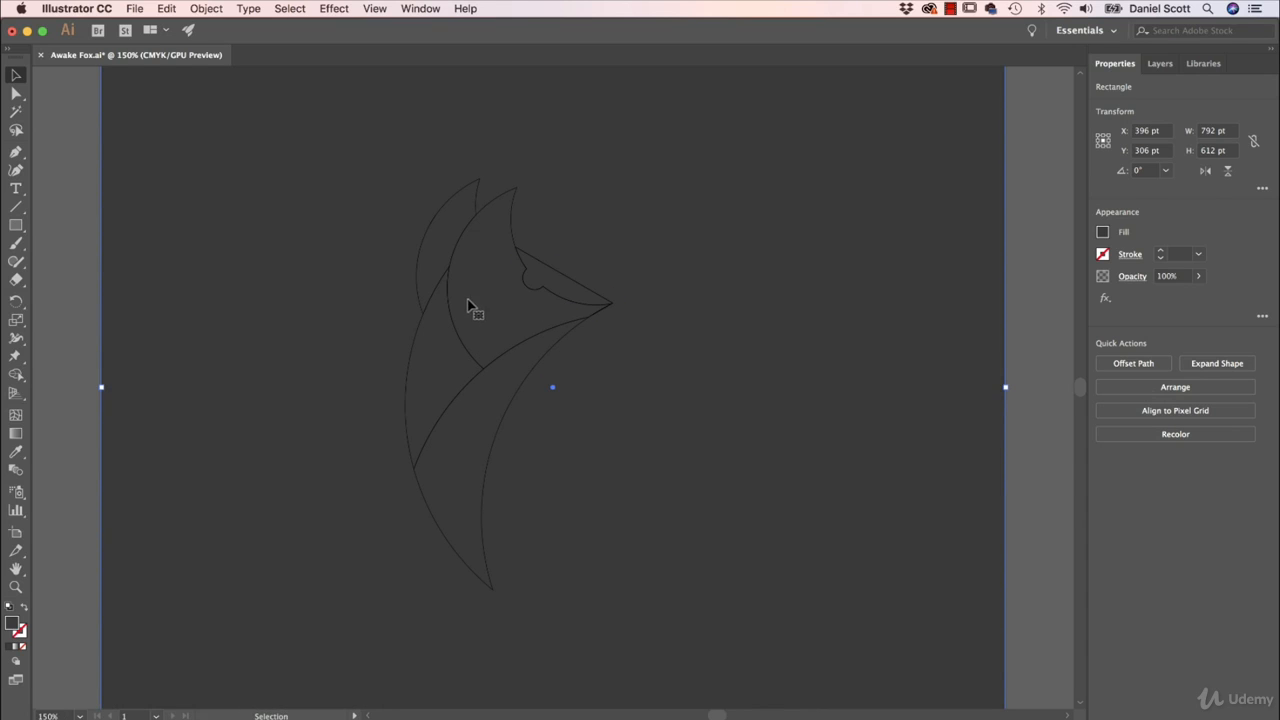
{"action": "left_click", "coordinate": [528, 270]}
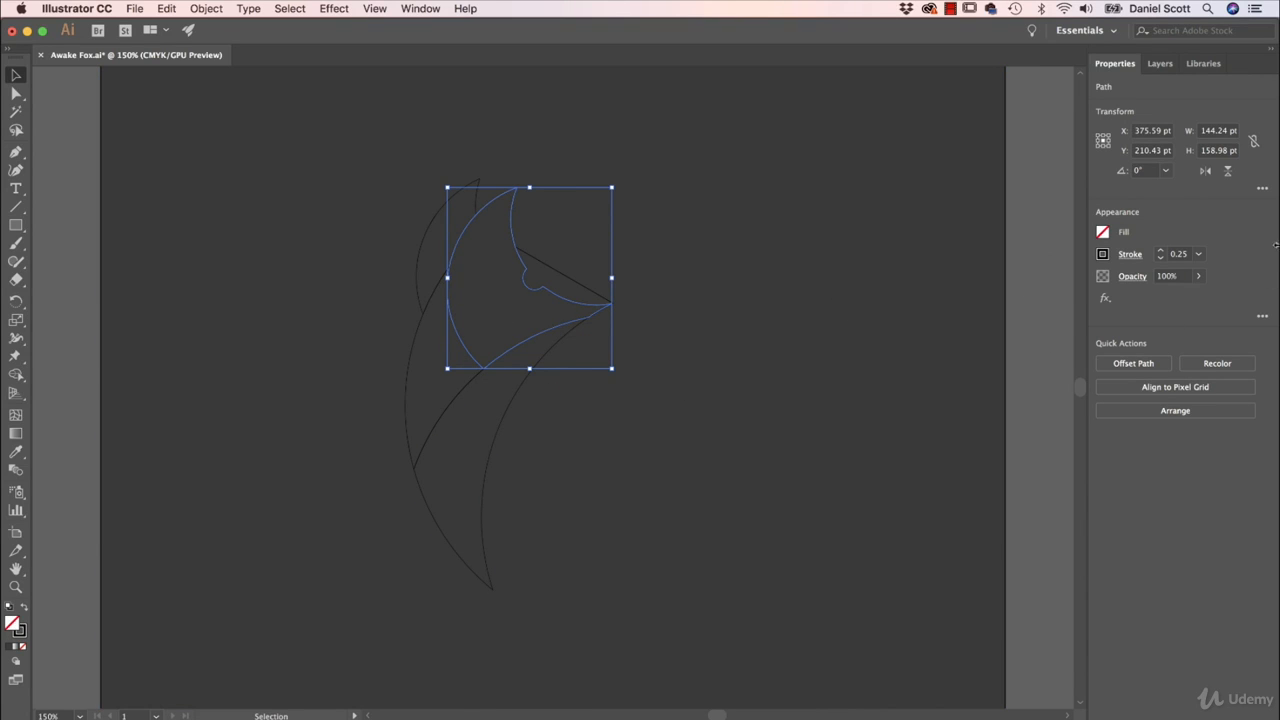
{"action": "left_click", "coordinate": [1102, 233]}
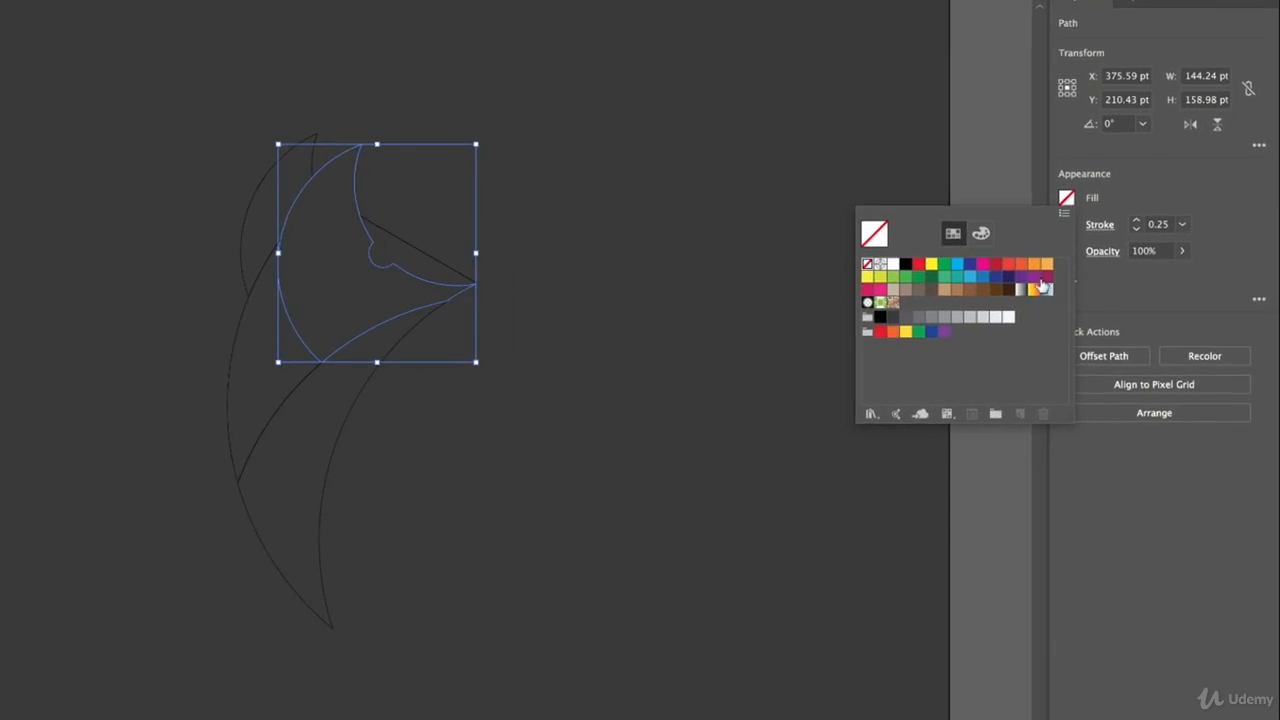
{"action": "left_click", "coordinate": [937, 212]}
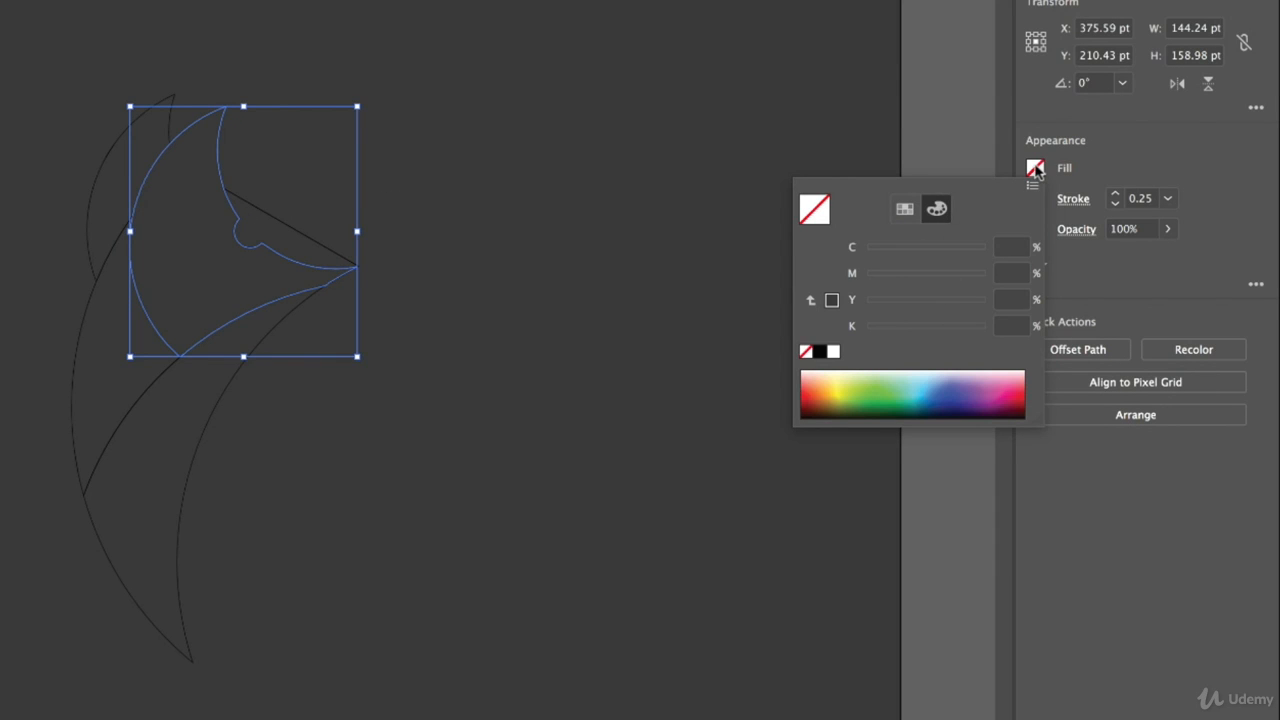
{"action": "left_click", "coordinate": [832, 390]}
{"action": "left_click_drag", "start_coordinate": [832, 390], "coordinate": [826, 395]}
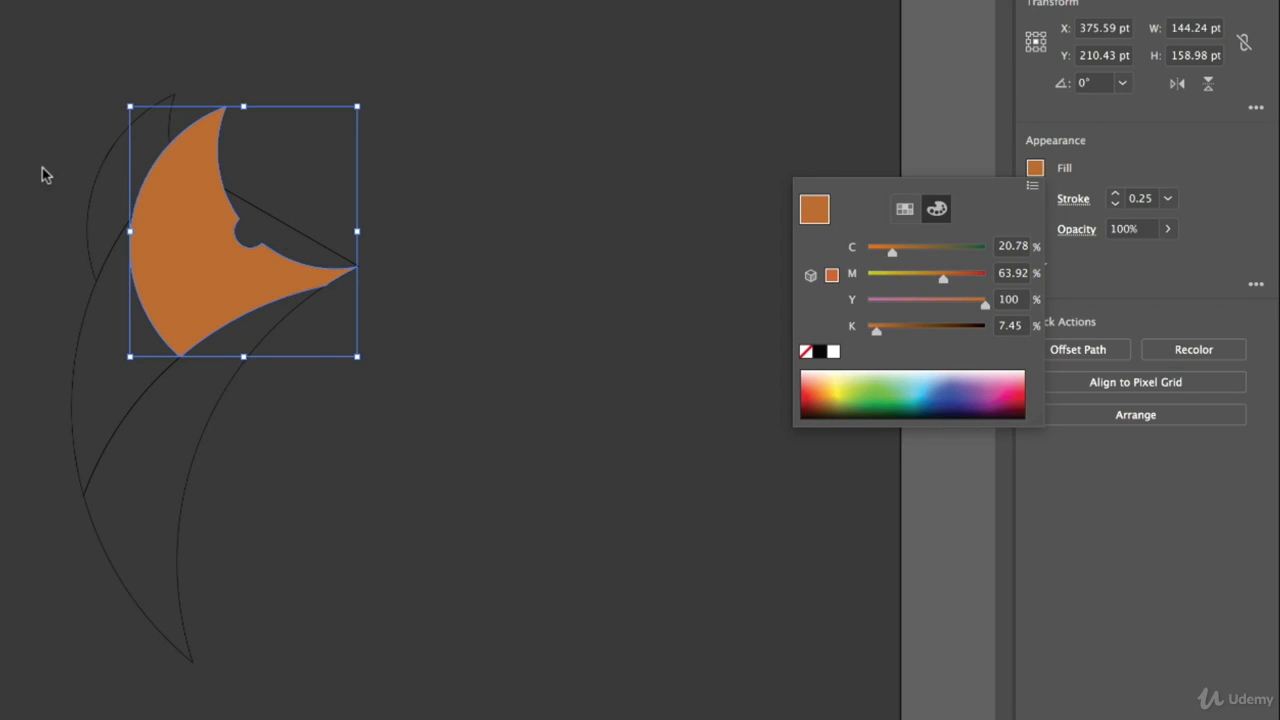
- Fill the rear ear with the head's orange, darkened to K 32%
{"action": "left_click", "coordinate": [174, 97]}
{"action": "left_click", "coordinate": [161, 100]}
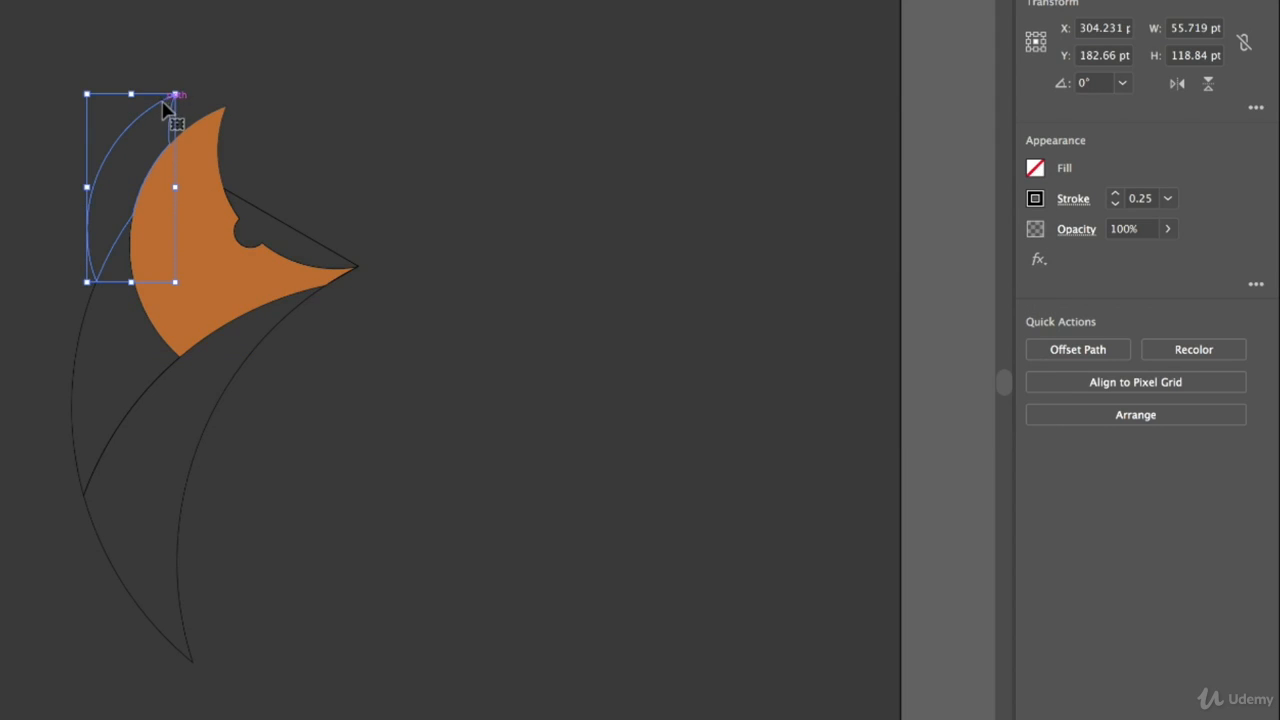
{"action": "left_click", "coordinate": [1035, 170]}
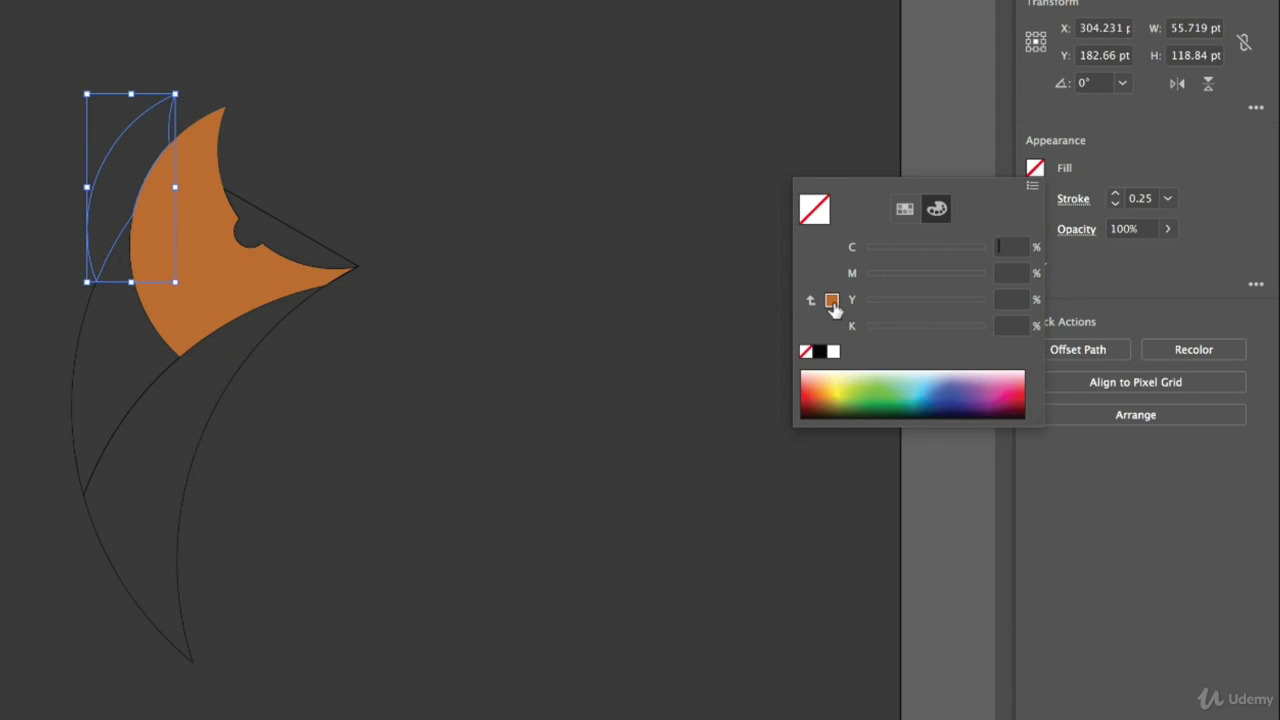
{"action": "left_click", "coordinate": [831, 300]}
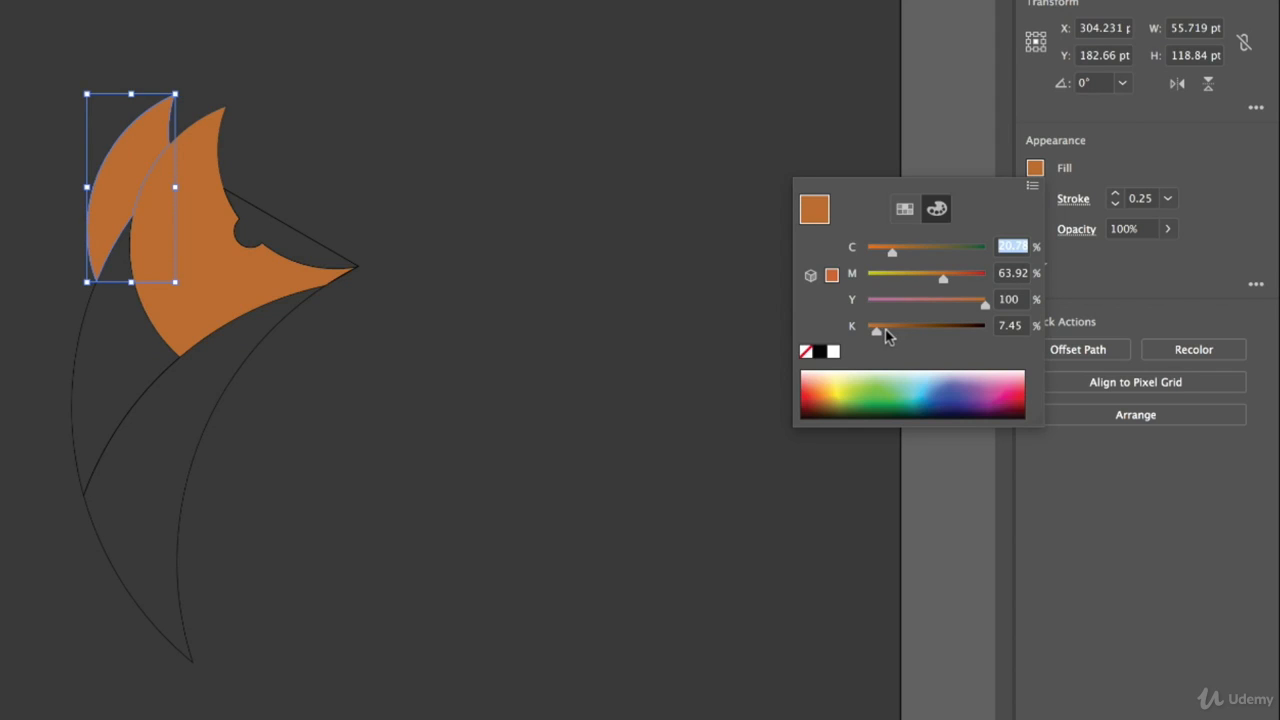
{"action": "left_click_drag", "start_coordinate": [877, 332], "coordinate": [905, 341]}
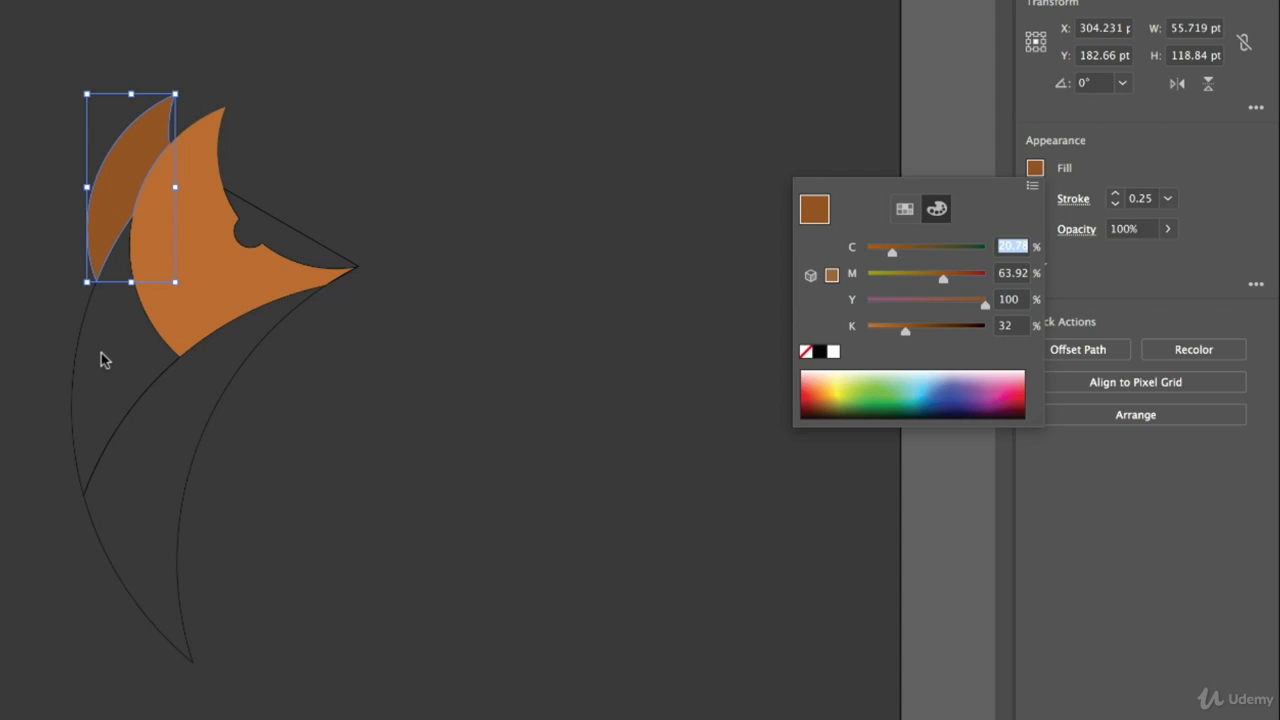
- Fill the fox's back shape with the rear ear's orange, brightened to K 0%
{"action": "left_click", "coordinate": [72, 374]}
{"action": "left_click", "coordinate": [74, 374]}
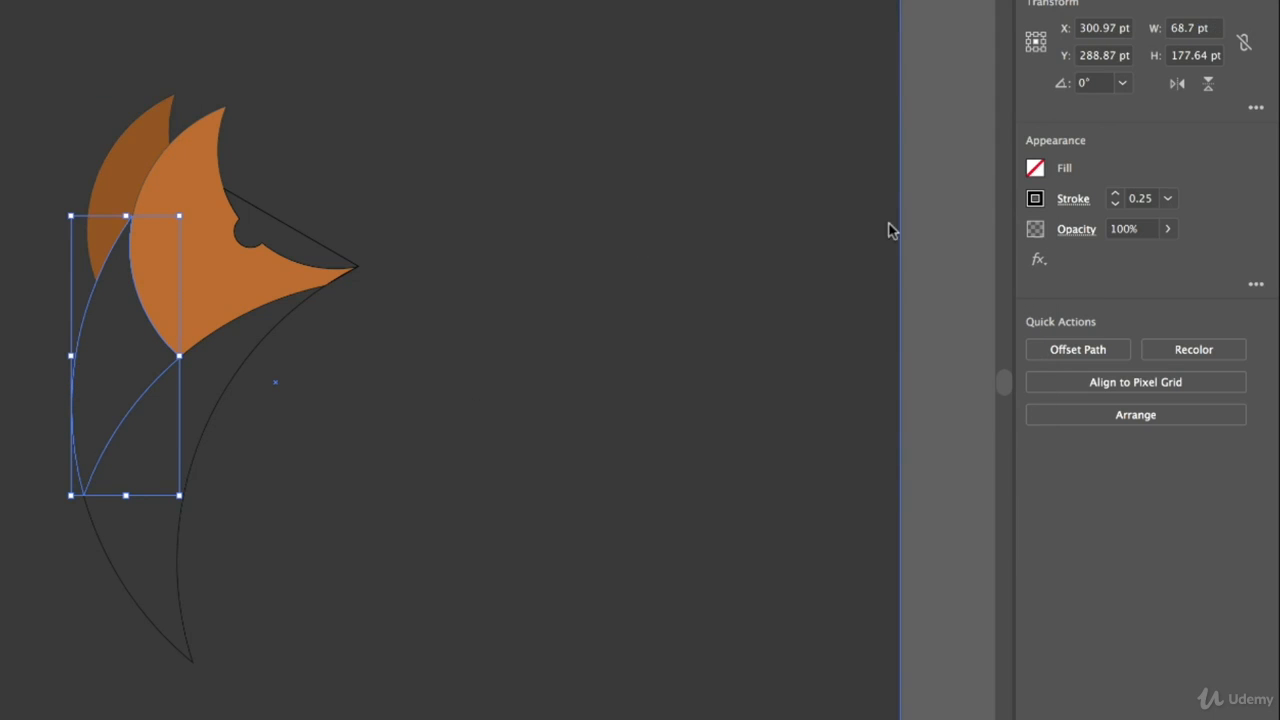
{"action": "left_click", "coordinate": [1035, 172]}
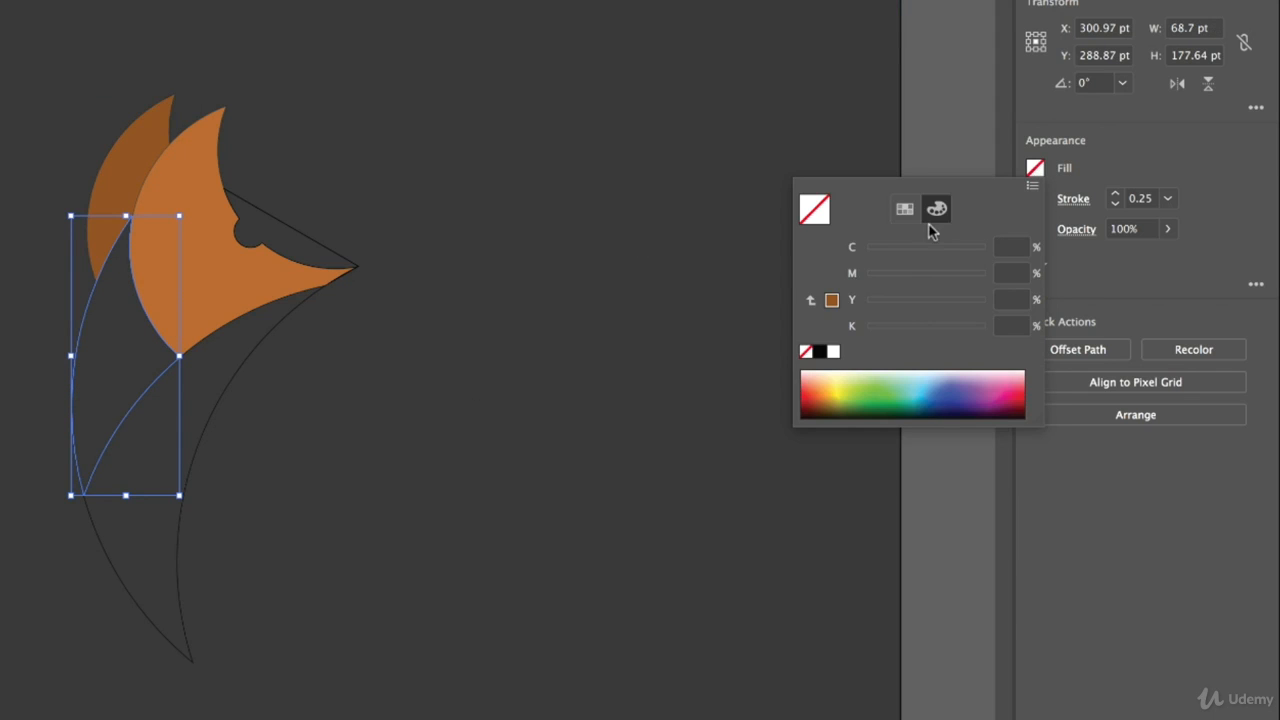
{"action": "left_click", "coordinate": [831, 300]}
{"action": "left_click_drag", "start_coordinate": [905, 334], "coordinate": [866, 334]}
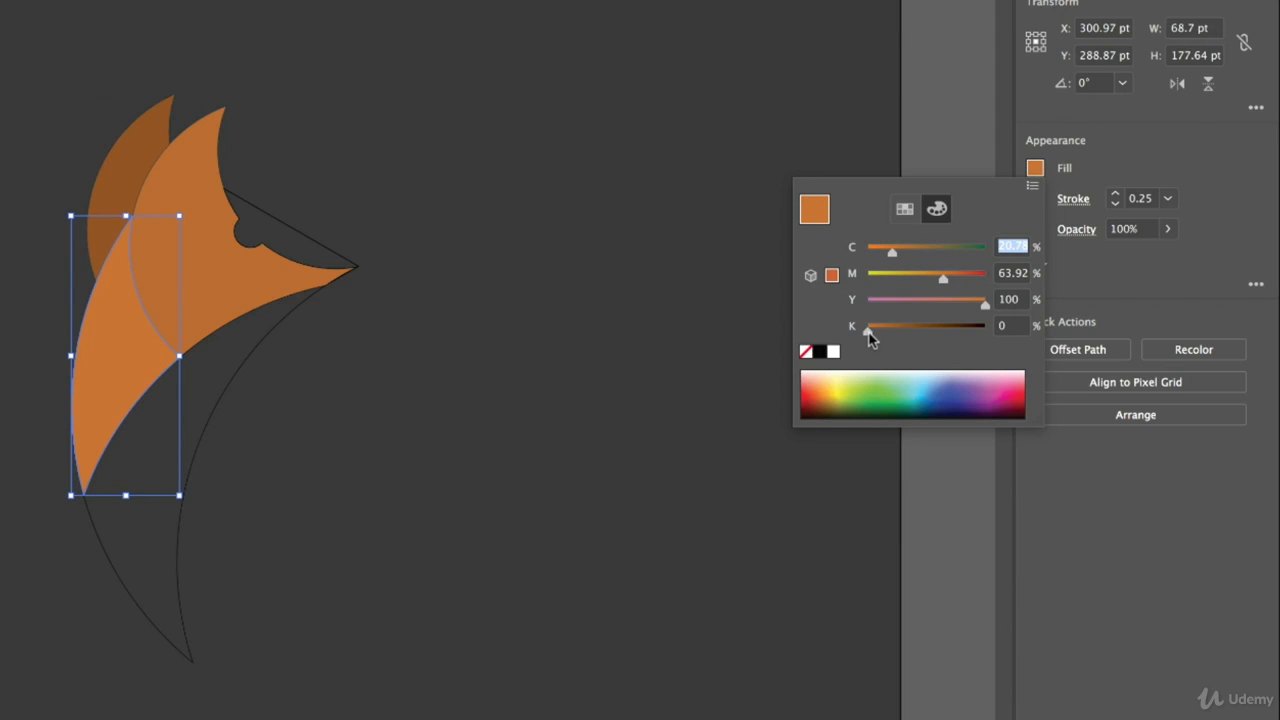
{"action": "left_click", "coordinate": [474, 336]}
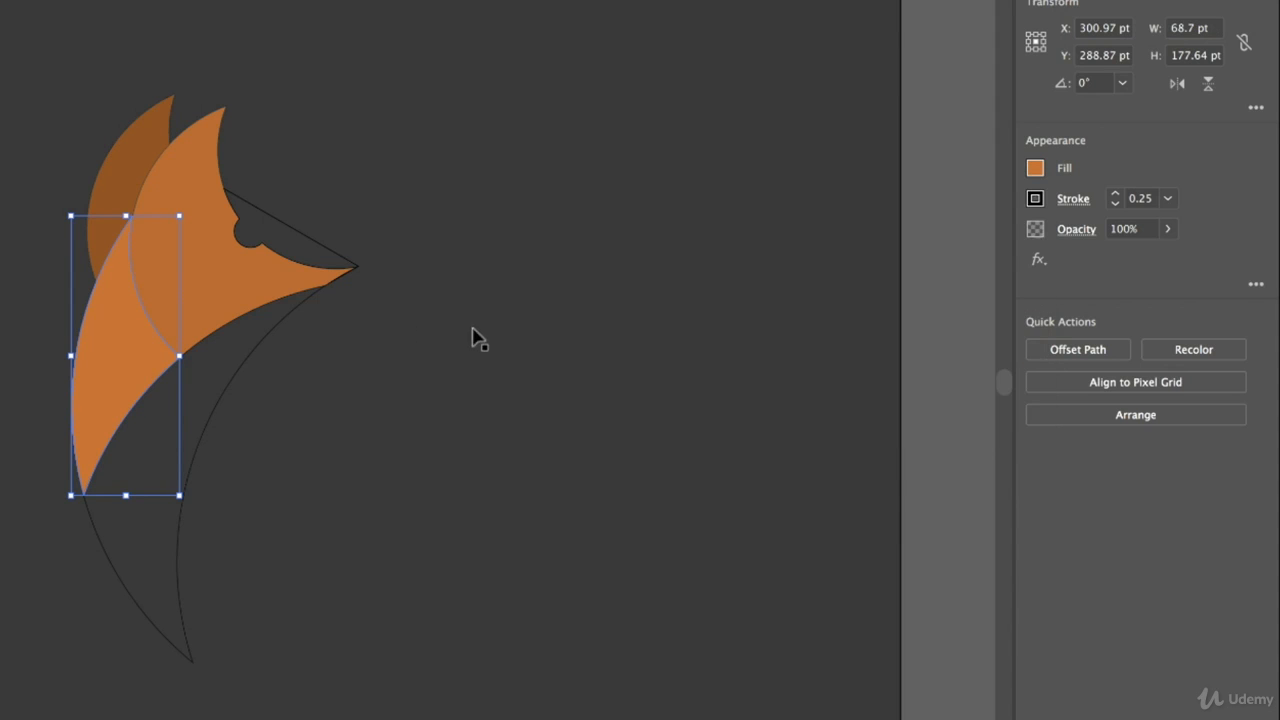
- Fill the fox's chest and tail shape with white, toned down to light grey at K 21%
{"action": "left_click", "coordinate": [233, 377]}
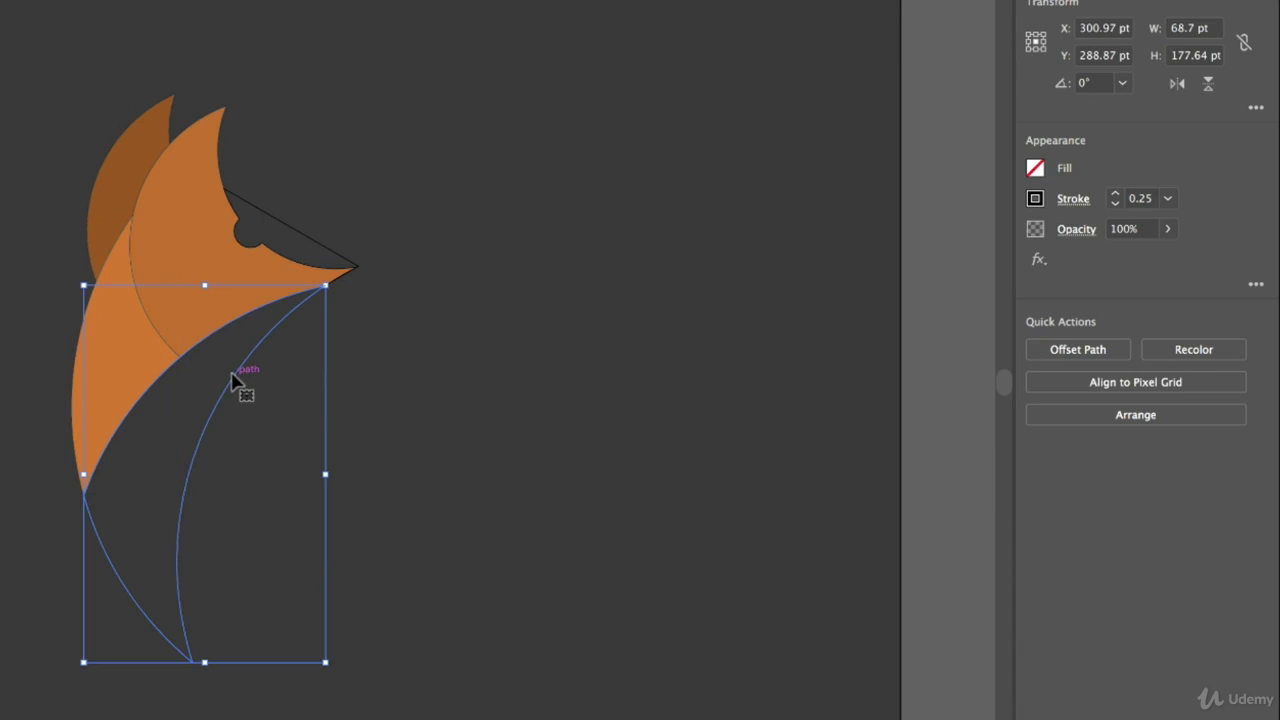
{"action": "left_click", "coordinate": [1036, 169]}
{"action": "left_click", "coordinate": [833, 351]}
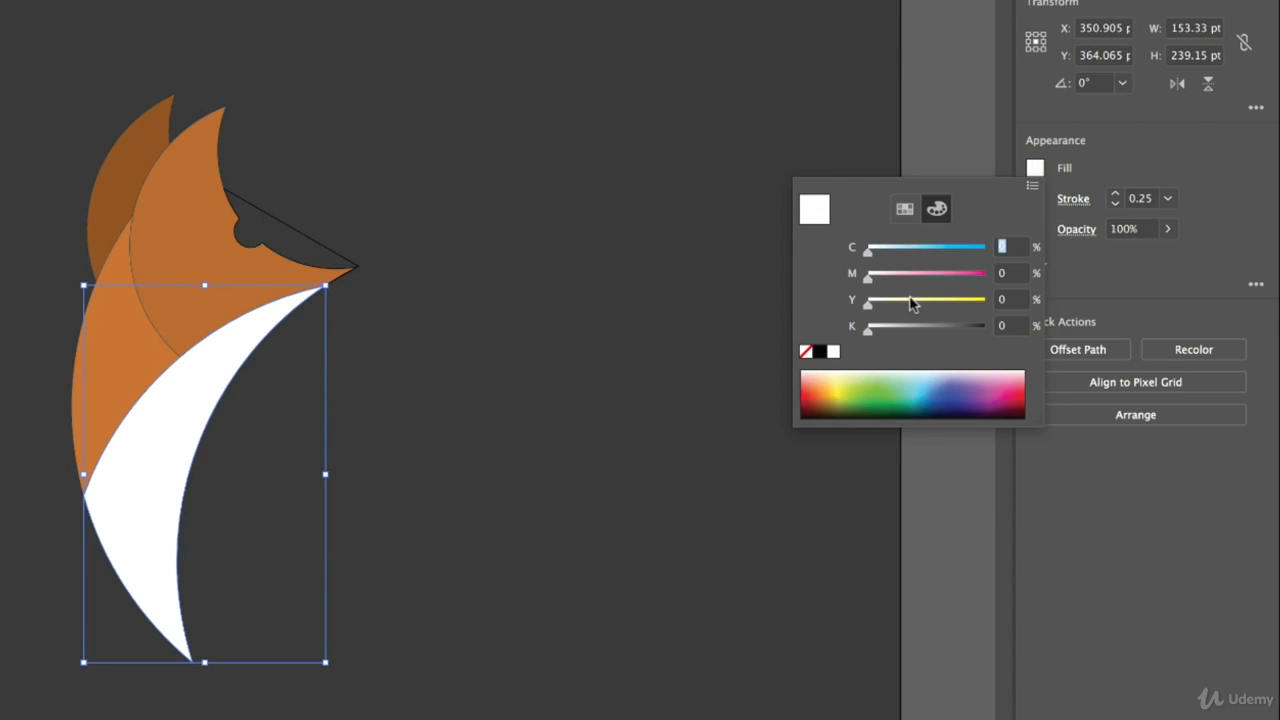
{"action": "left_click_drag", "start_coordinate": [868, 338], "coordinate": [890, 337]}
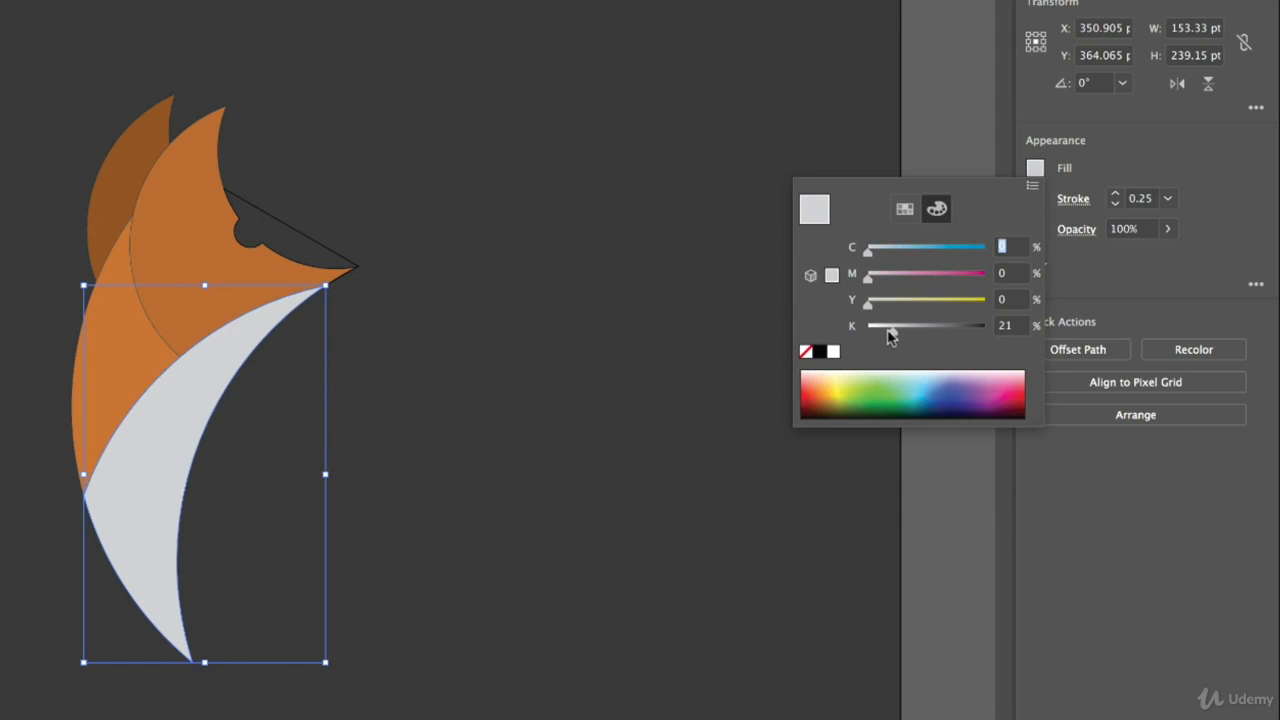
- Fill the snout shape with the eye notch in the same light grey as the chest
{"action": "left_click", "coordinate": [315, 251]}
{"action": "left_click", "coordinate": [318, 251]}
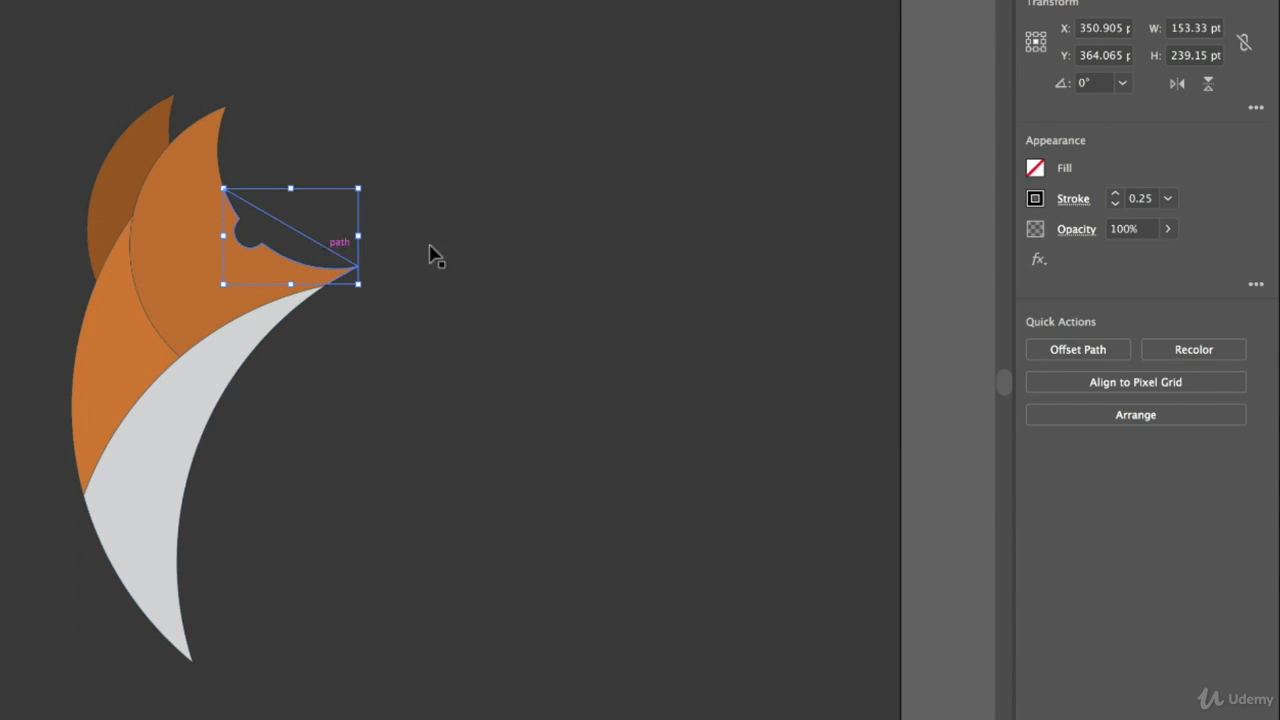
{"action": "left_click", "coordinate": [1035, 168]}
{"action": "left_click", "coordinate": [832, 300]}
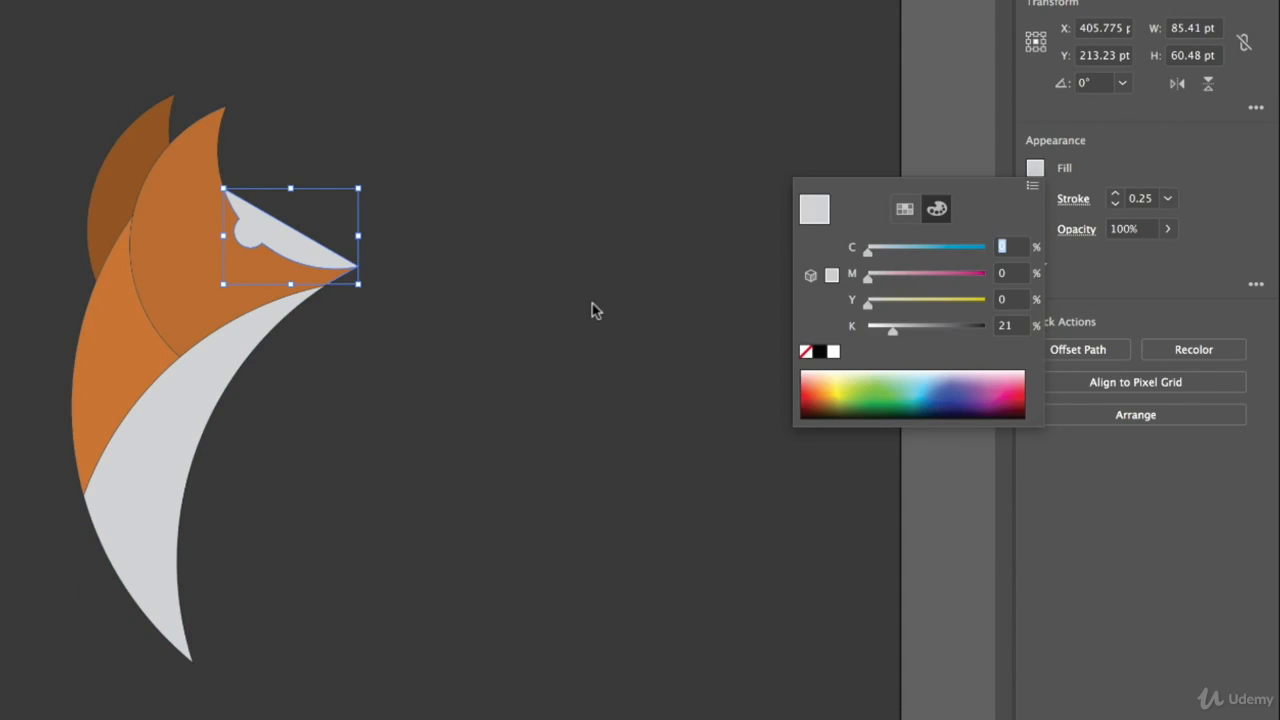
{"action": "left_click", "coordinate": [882, 537]}
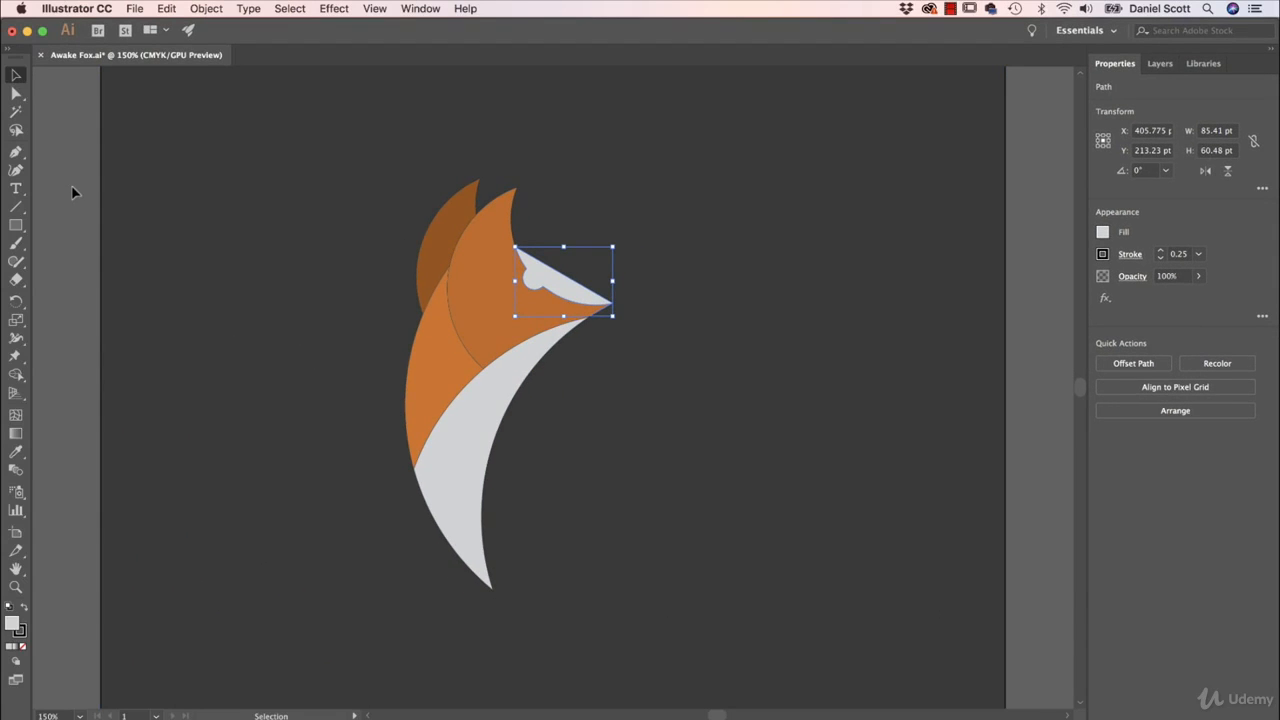
- Select all the fox shapes together with the background, remove their strokes, and deselect the artwork
{"action": "left_click_drag", "start_coordinate": [62, 162], "coordinate": [658, 533]}
{"action": "left_click_drag", "start_coordinate": [914, 377], "coordinate": [714, 280]}
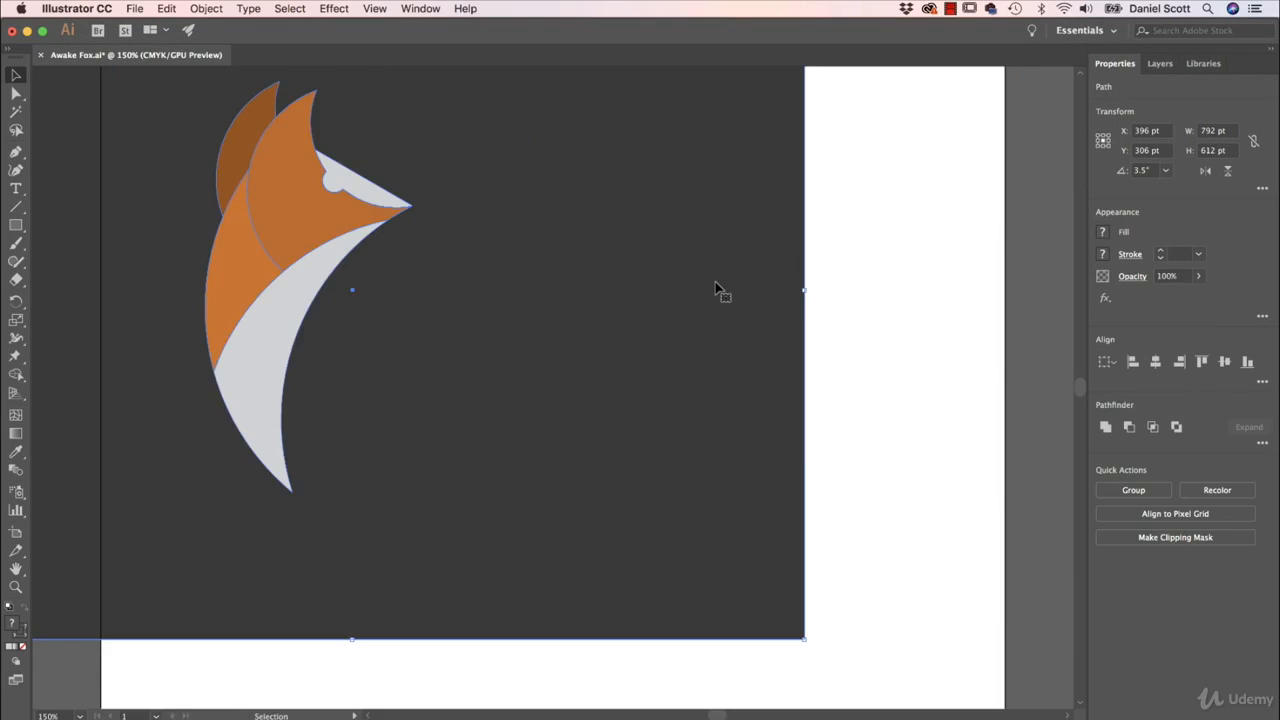
{"action": "key", "text": "super+z"}
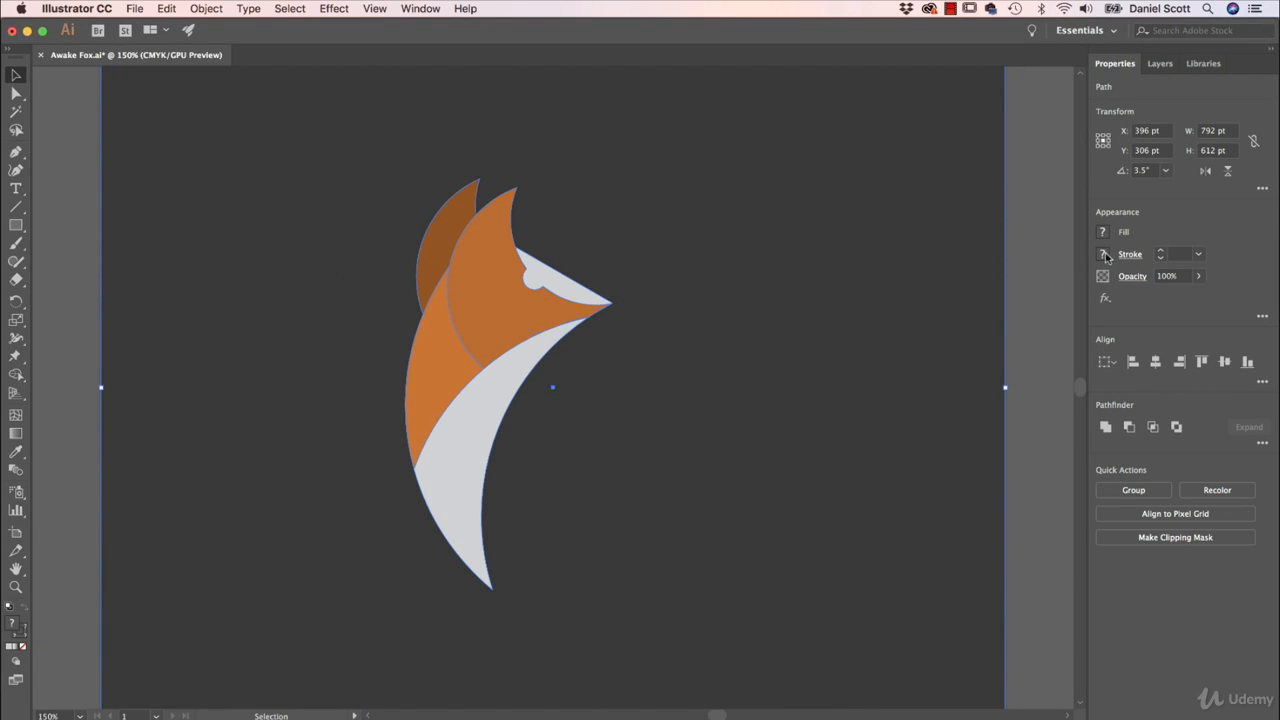
{"action": "left_click", "coordinate": [1103, 254]}
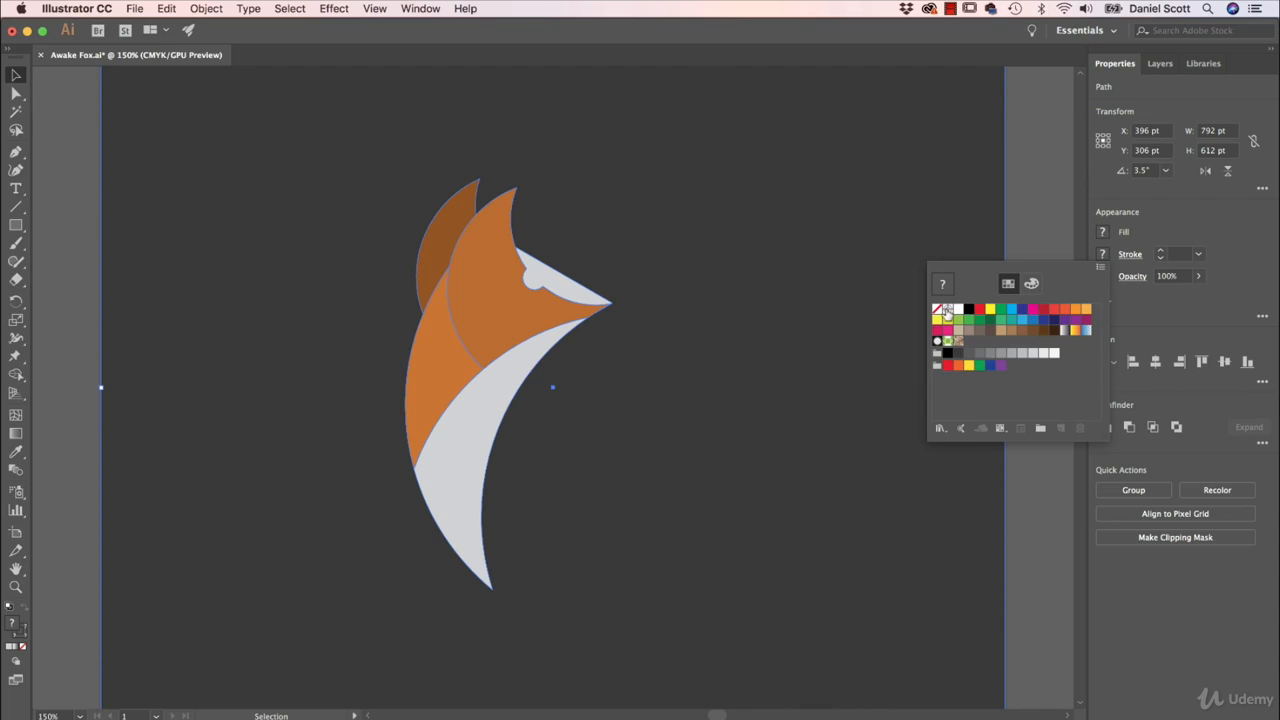
{"action": "left_click", "coordinate": [938, 311]}
{"action": "left_click", "coordinate": [1038, 224]}
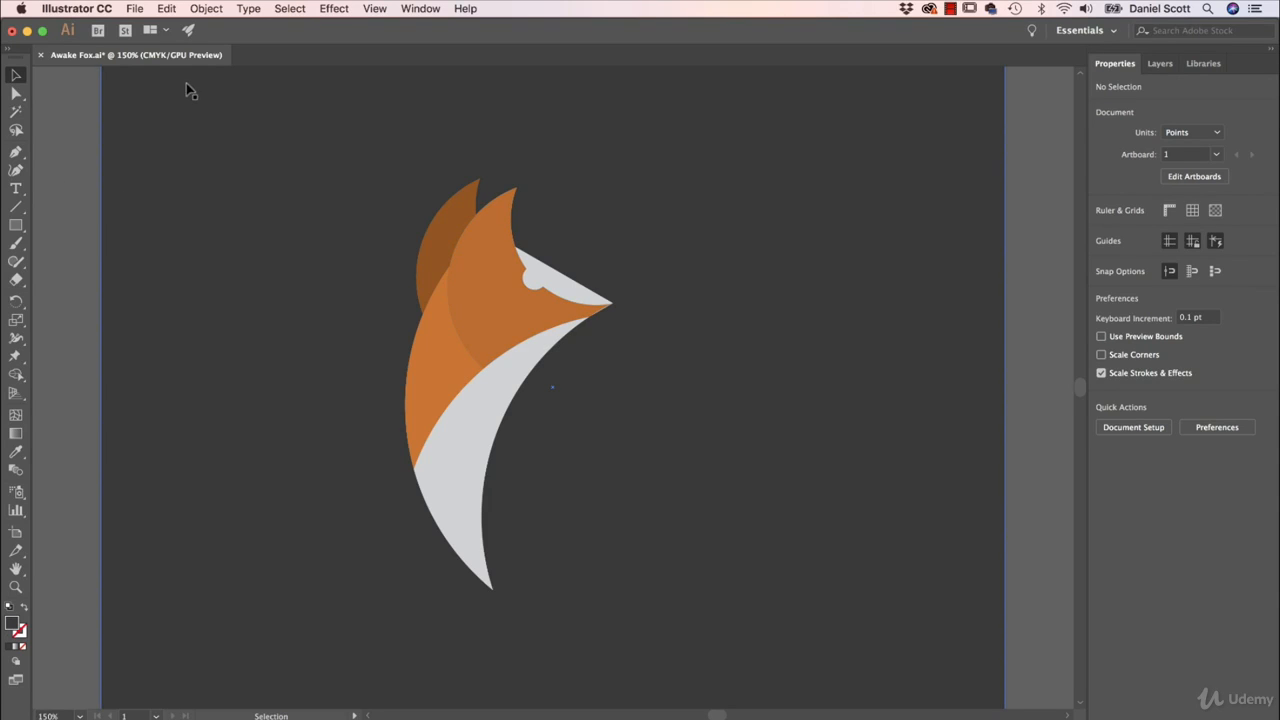
- Start placing an image and preview Swan.jpg from the Exercise Files folder
{"action": "left_click", "coordinate": [136, 9]}
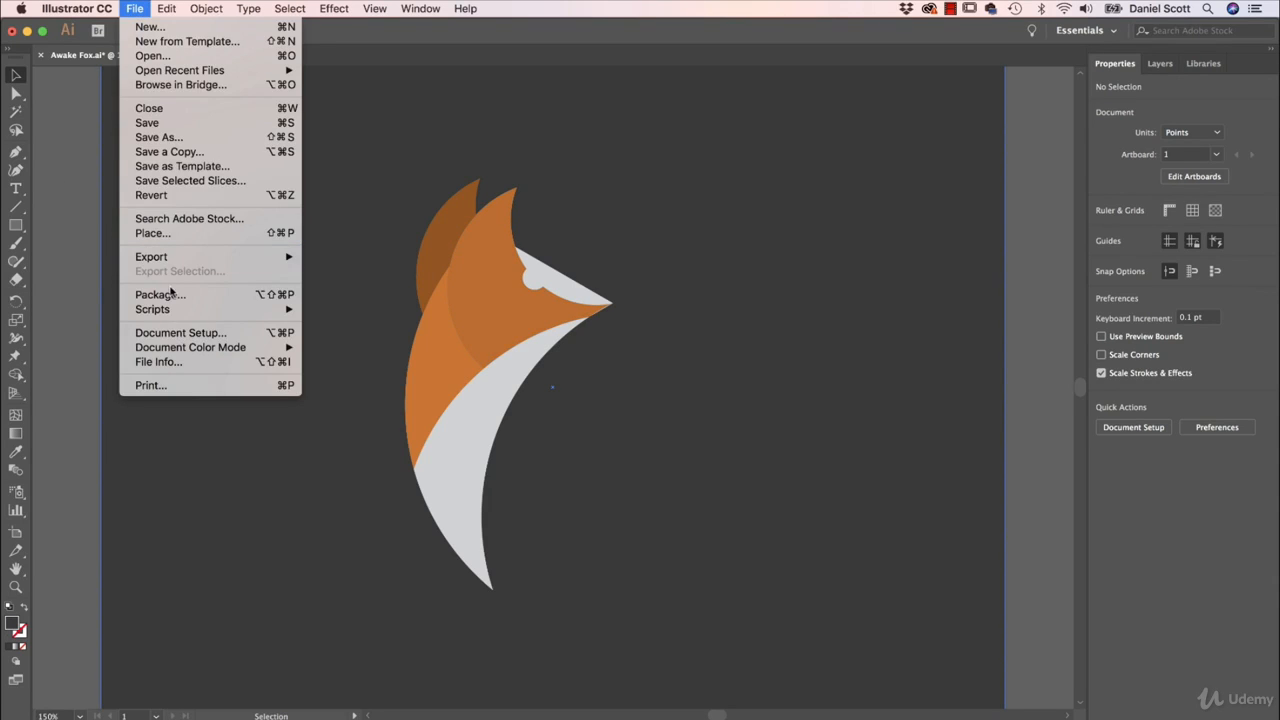
{"action": "left_click", "coordinate": [158, 235]}
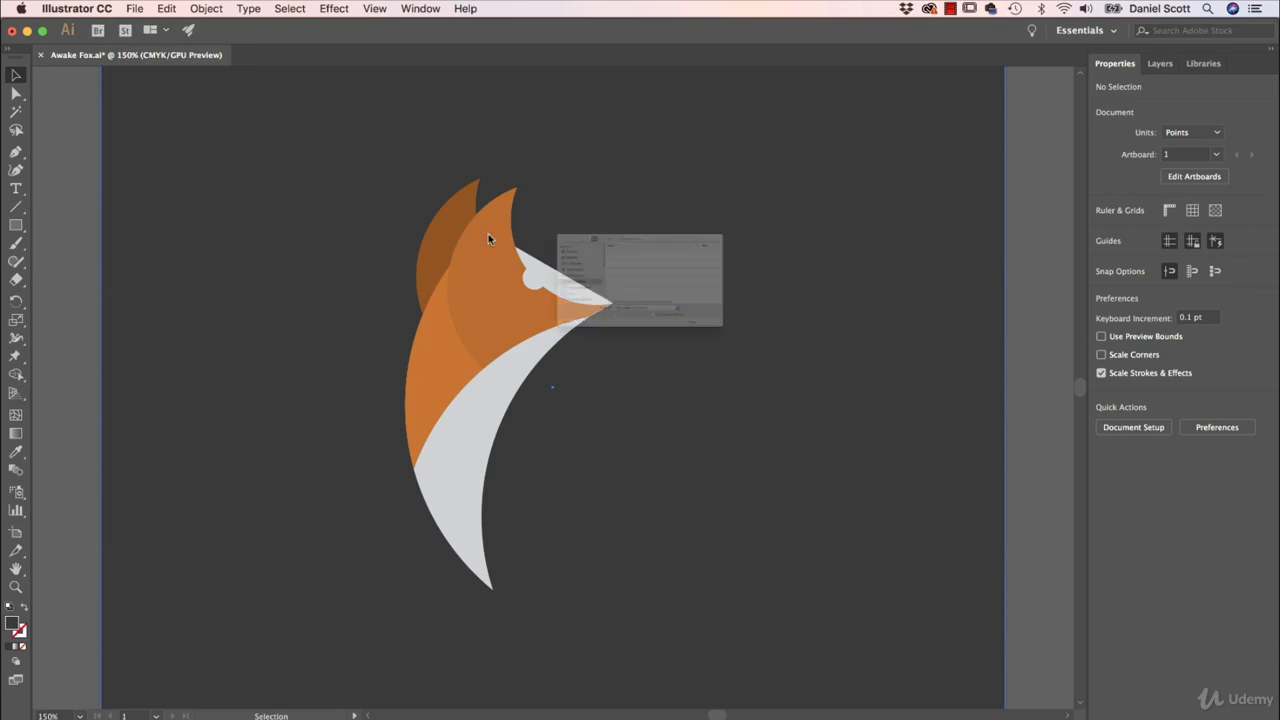
{"action": "scroll", "coordinate": [588, 308], "scroll_direction": "down", "scroll_amount": 4}
{"action": "left_click", "coordinate": [580, 326]}
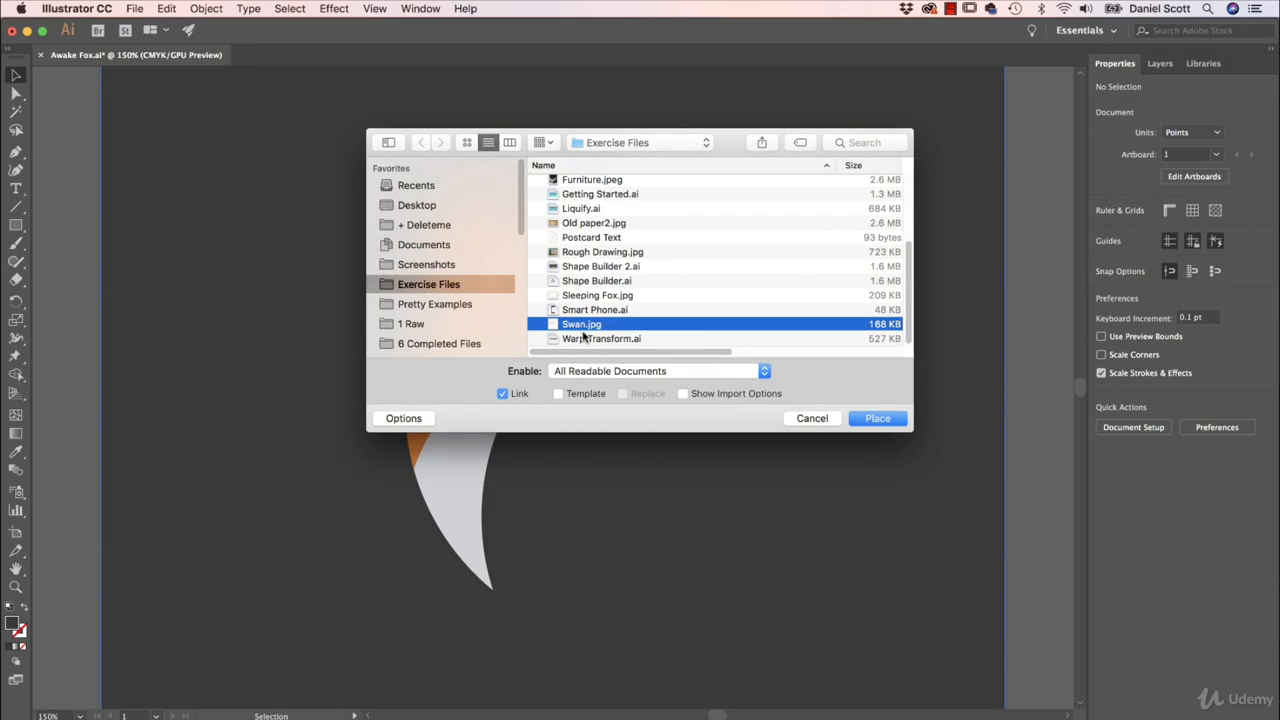
{"action": "key", "text": "space"}
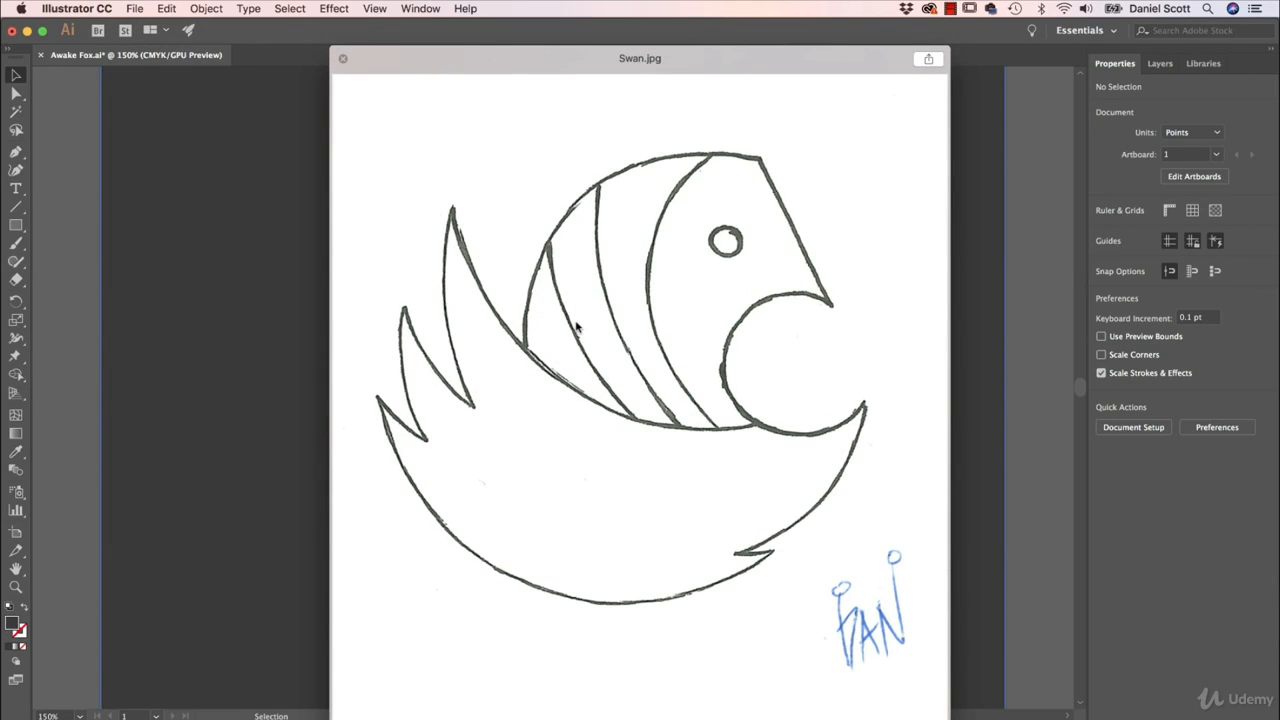